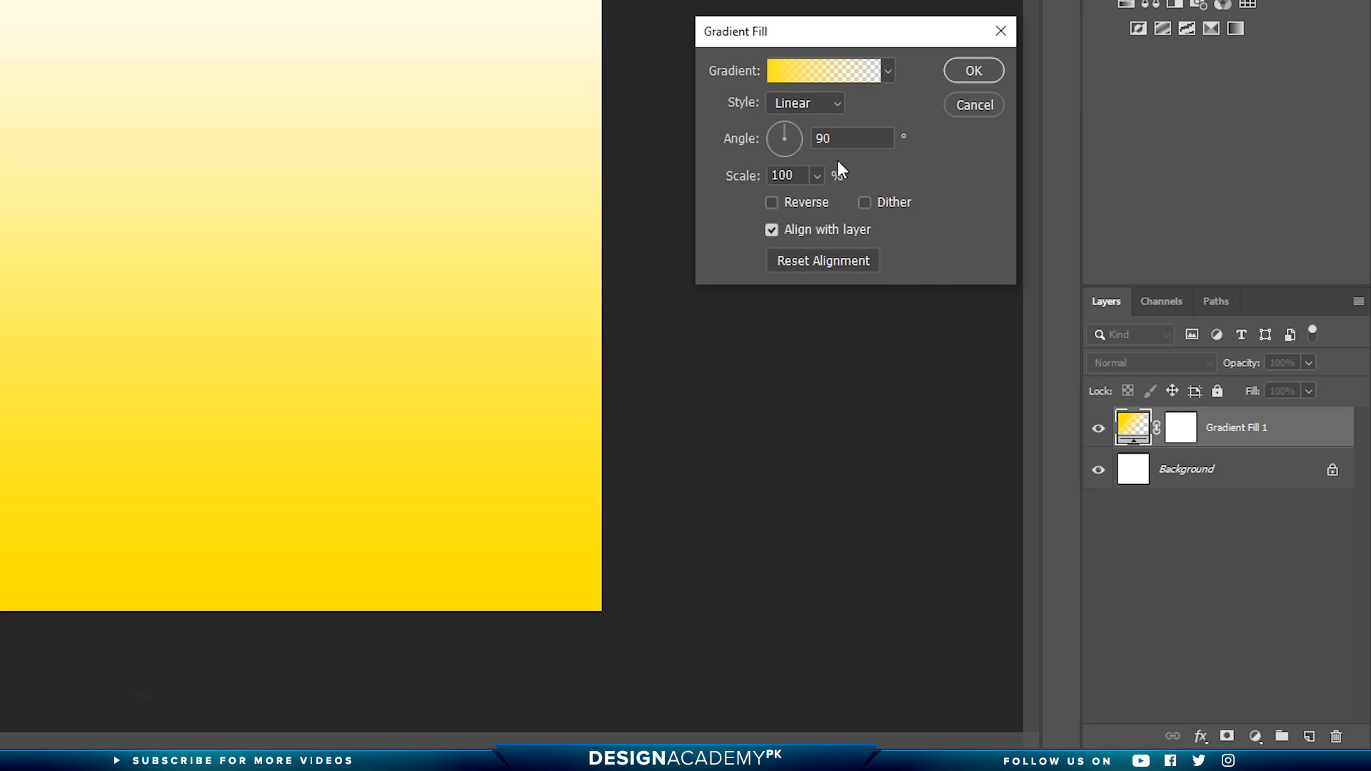
# Step: Choose the Blue, Red, Yellow gradient preset for the linear gradient fill
pyautogui.click(886, 73)
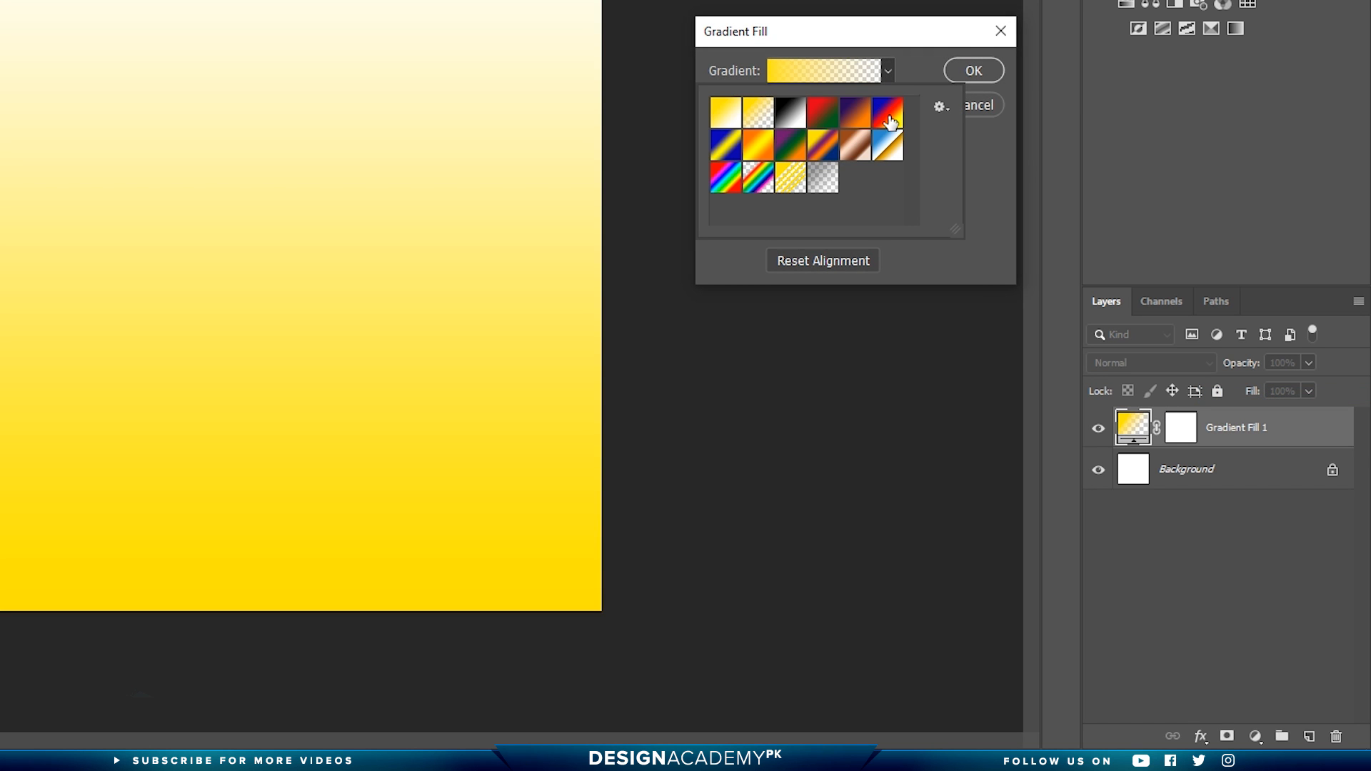
pyautogui.click(889, 121)
pyautogui.click(912, 58)
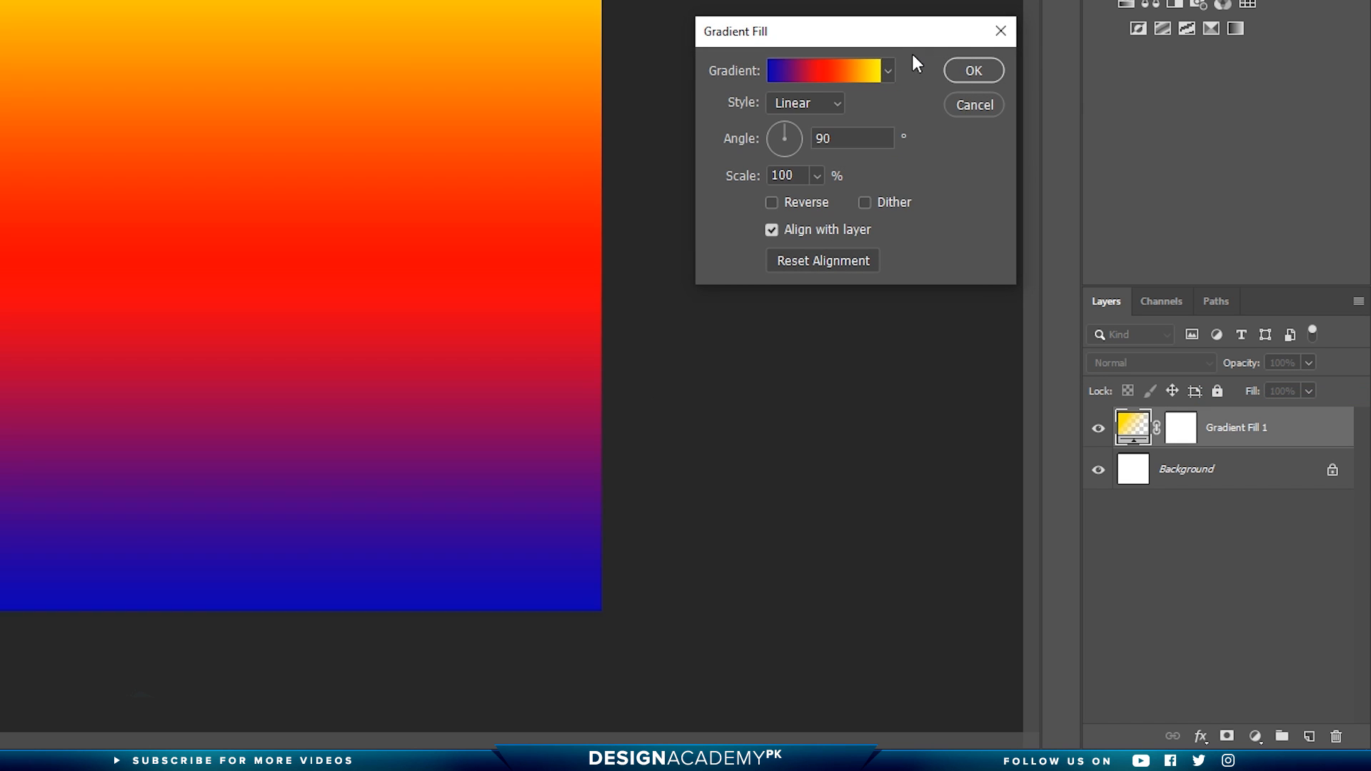
# Step: Edit the gradient by moving the red stop to about 32% and the yellow stop to 76%, and add another stop at 100%
pyautogui.click(831, 71)
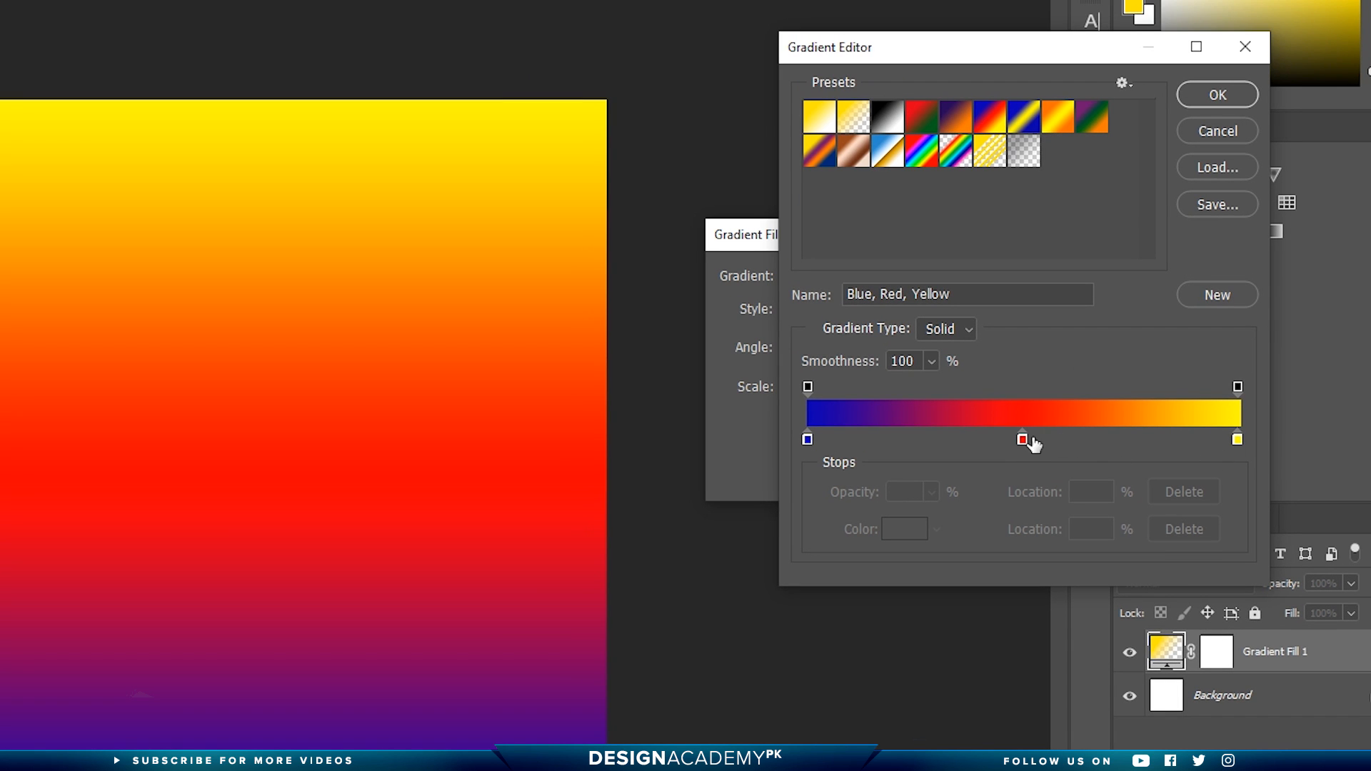
pyautogui.moveTo(1025, 439); pyautogui.dragTo(948, 440)
pyautogui.moveTo(1236, 440); pyautogui.dragTo(1134, 444)
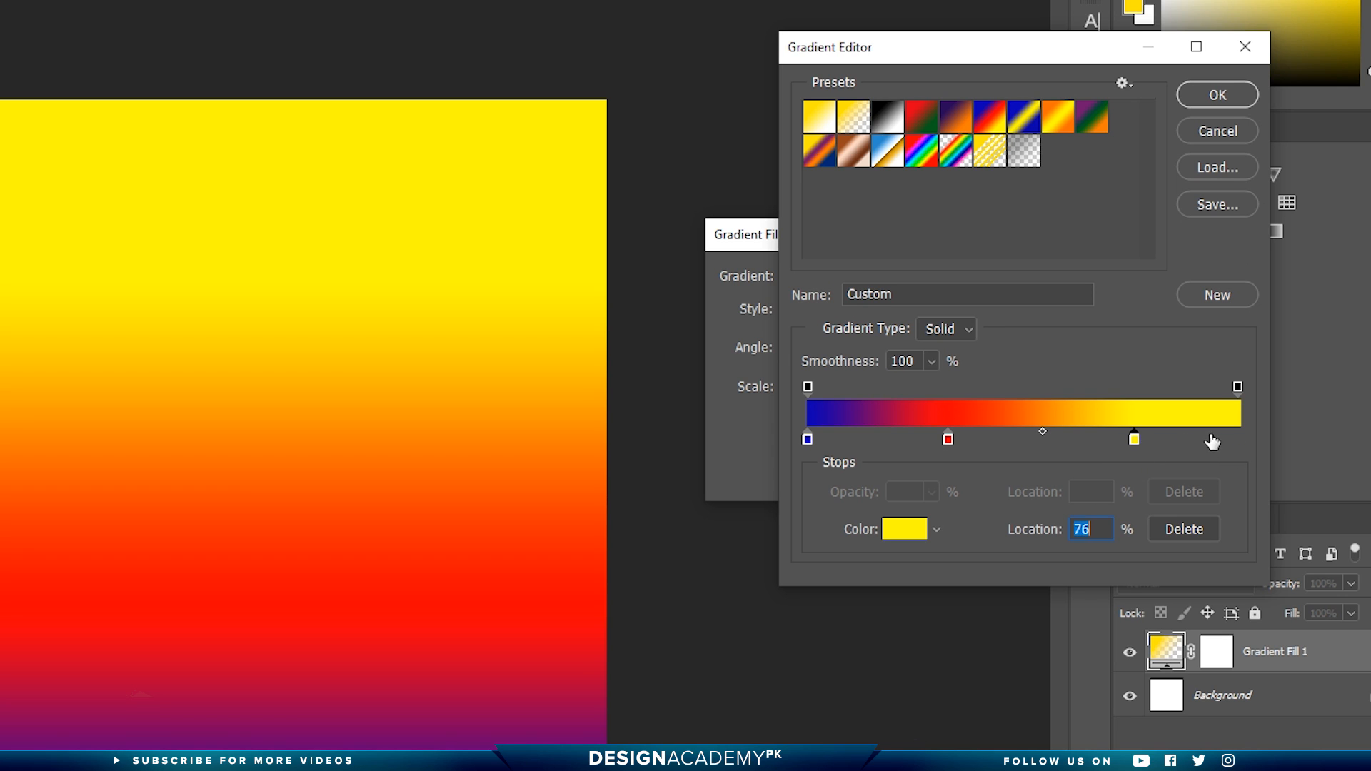
pyautogui.moveTo(1226, 440); pyautogui.dragTo(1240, 438)
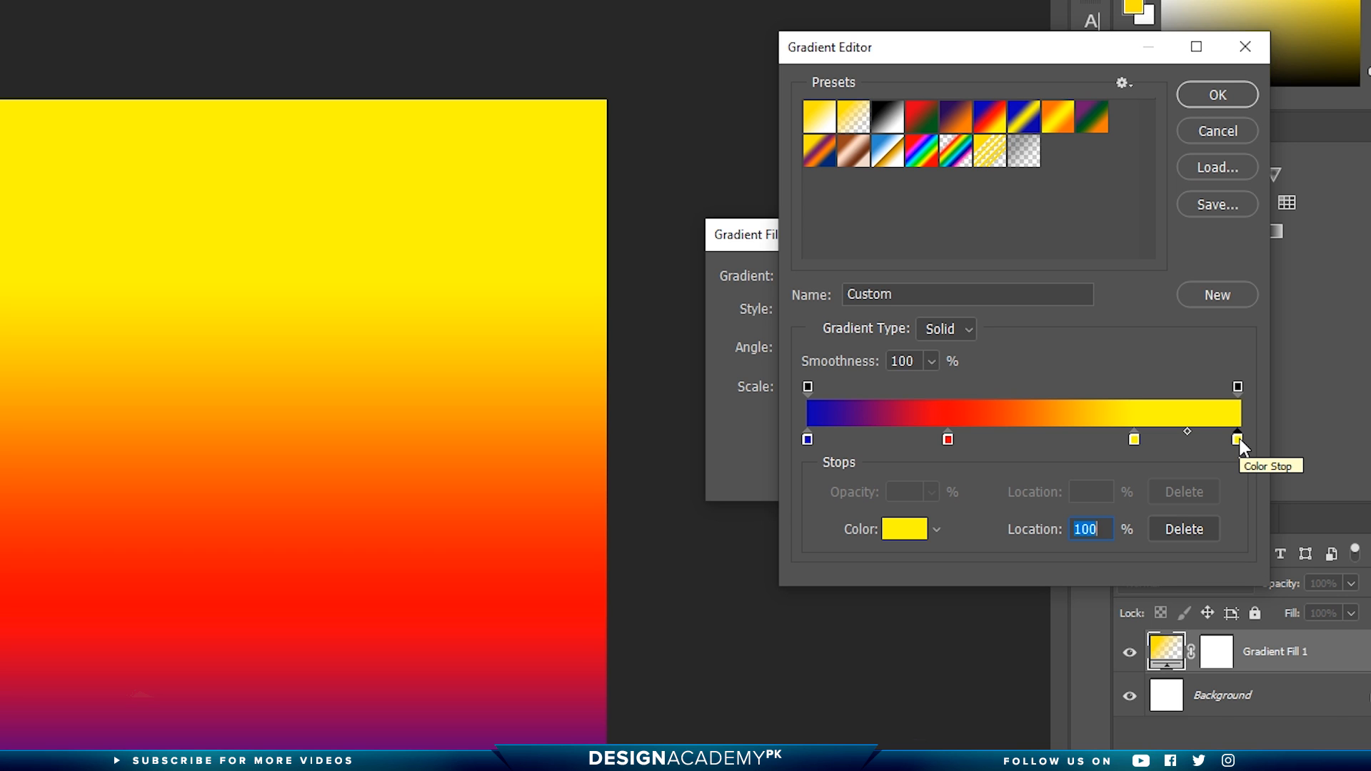
# Step: Recolor the gradient's end stop at 100% to bright sky blue, about #00d8ff
pyautogui.doubleClick(1238, 439)
pyautogui.moveTo(1147, 539); pyautogui.dragTo(1146, 521)
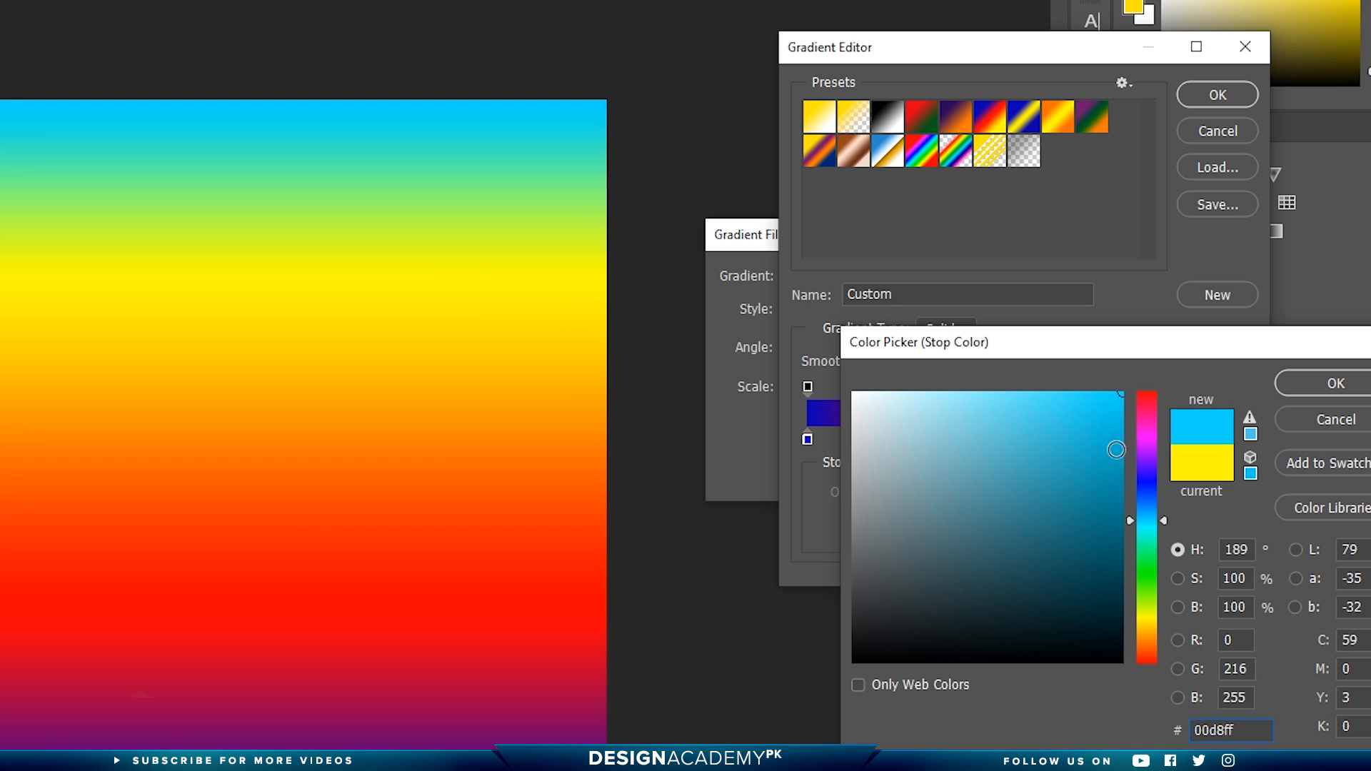
pyautogui.click(1308, 380)
# Step: Shift the yellow stop closer to the red one, to about two thirds of the gradient, and apply the gradient fill
pyautogui.moveTo(1132, 442); pyautogui.dragTo(1104, 447)
pyautogui.click(947, 439)
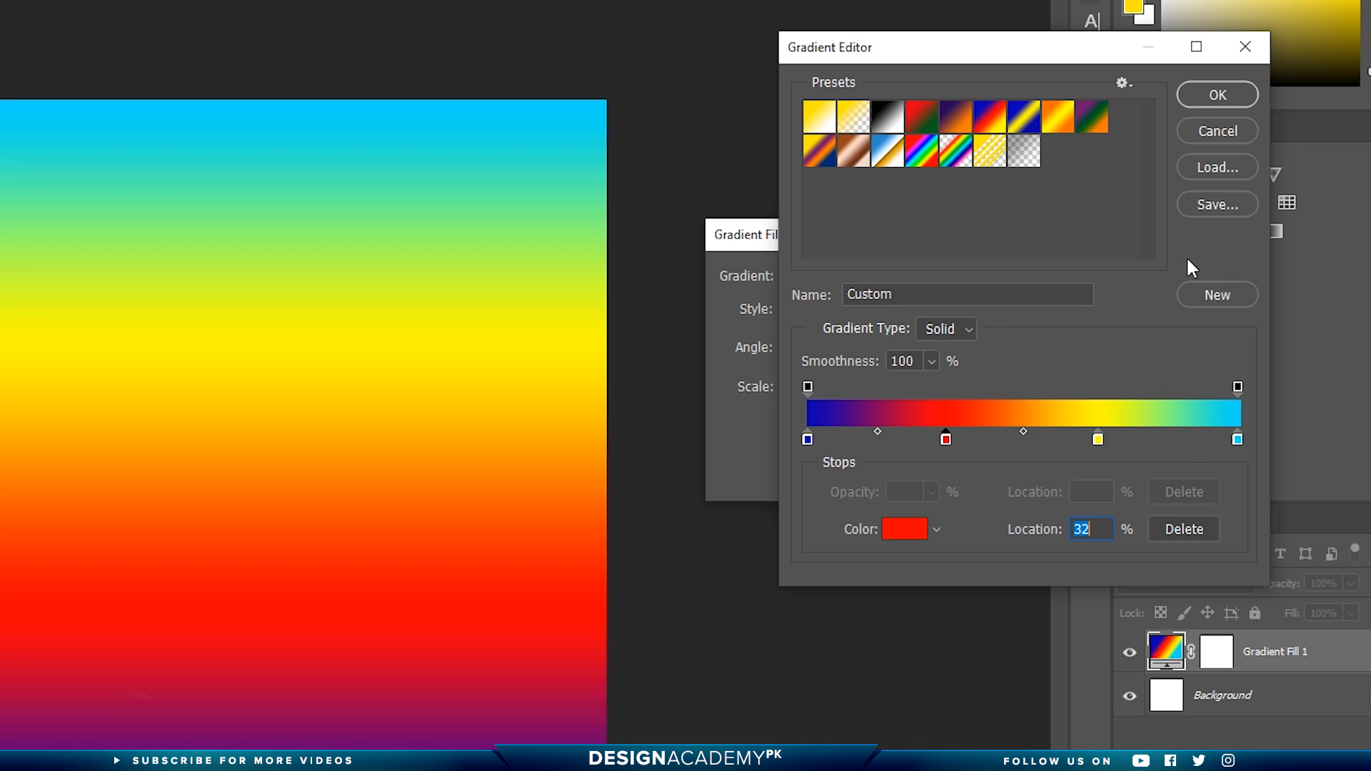
pyautogui.click(1218, 100)
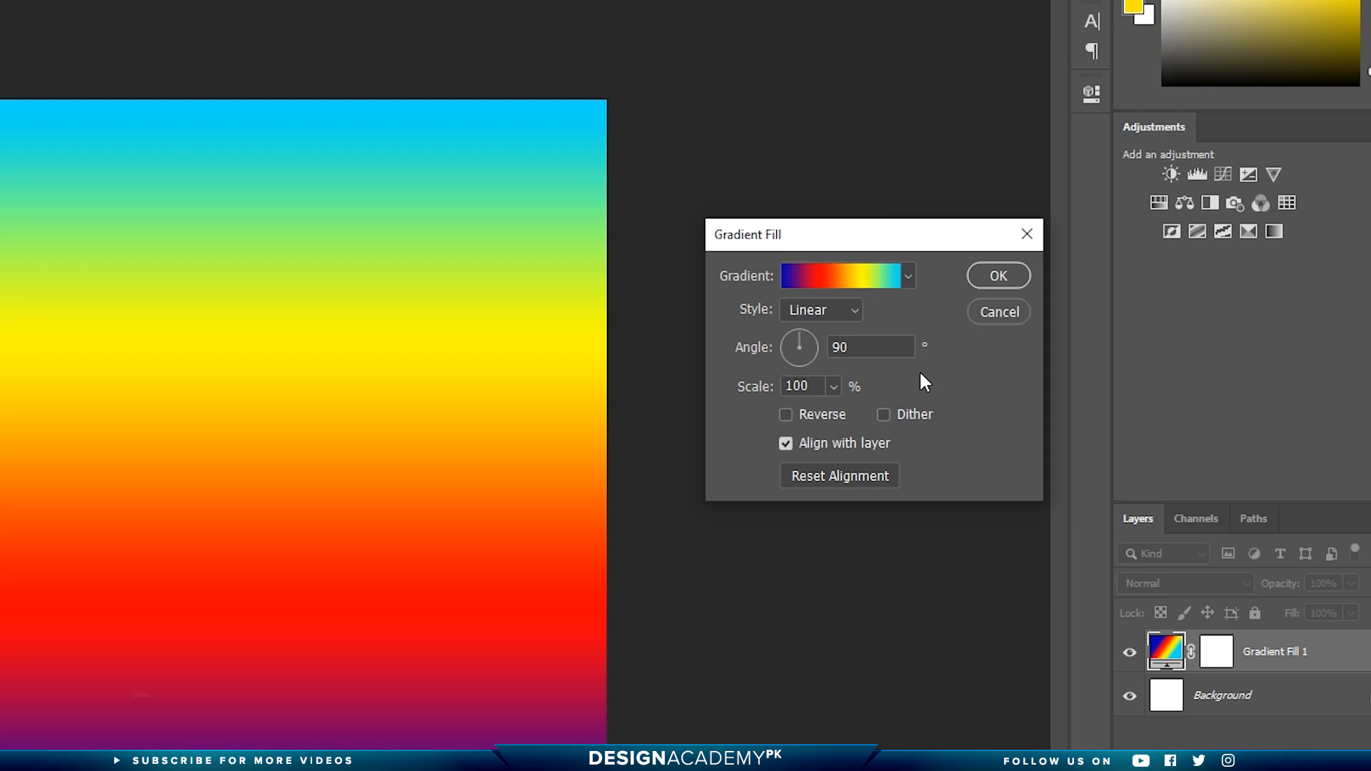
pyautogui.click(998, 277)
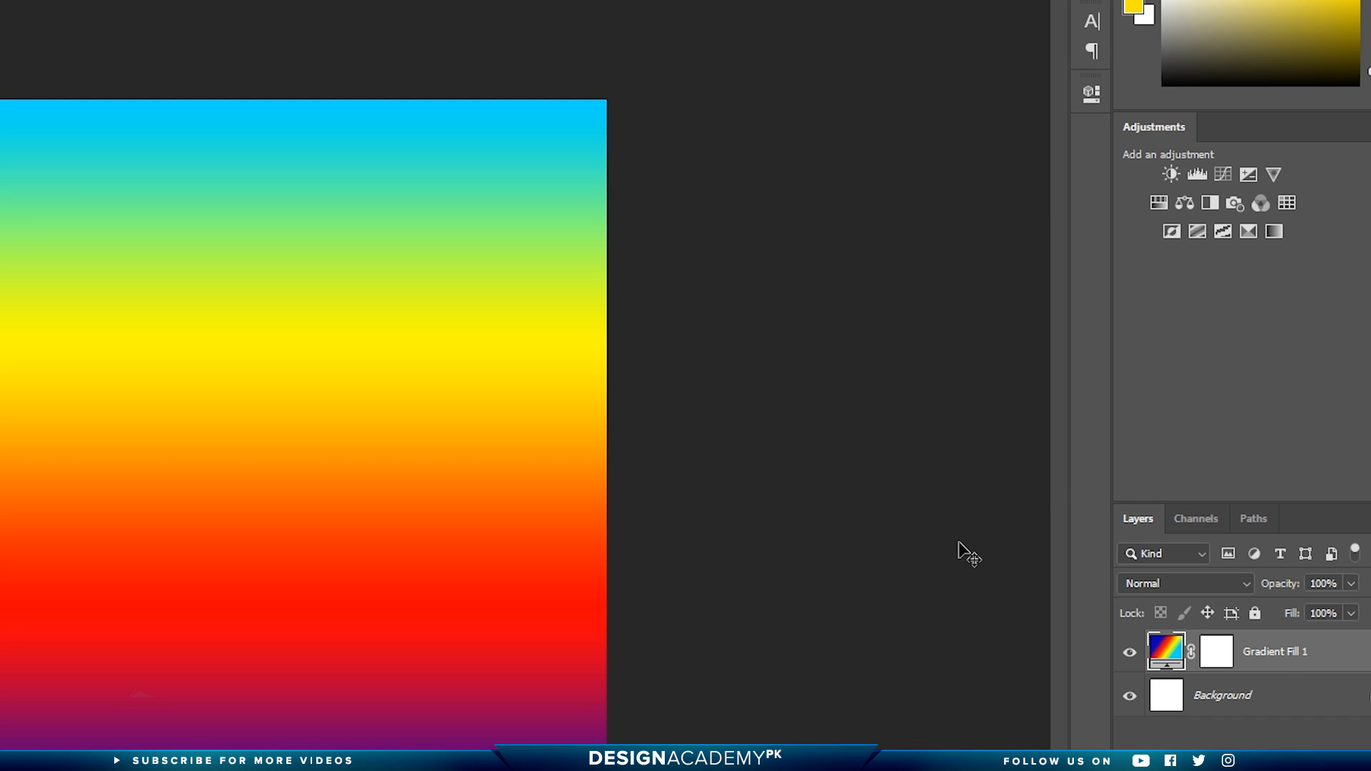
# Step: Rasterize the Gradient Fill 1 layer and apply its layer mask
pyautogui.rightClick(1258, 668)
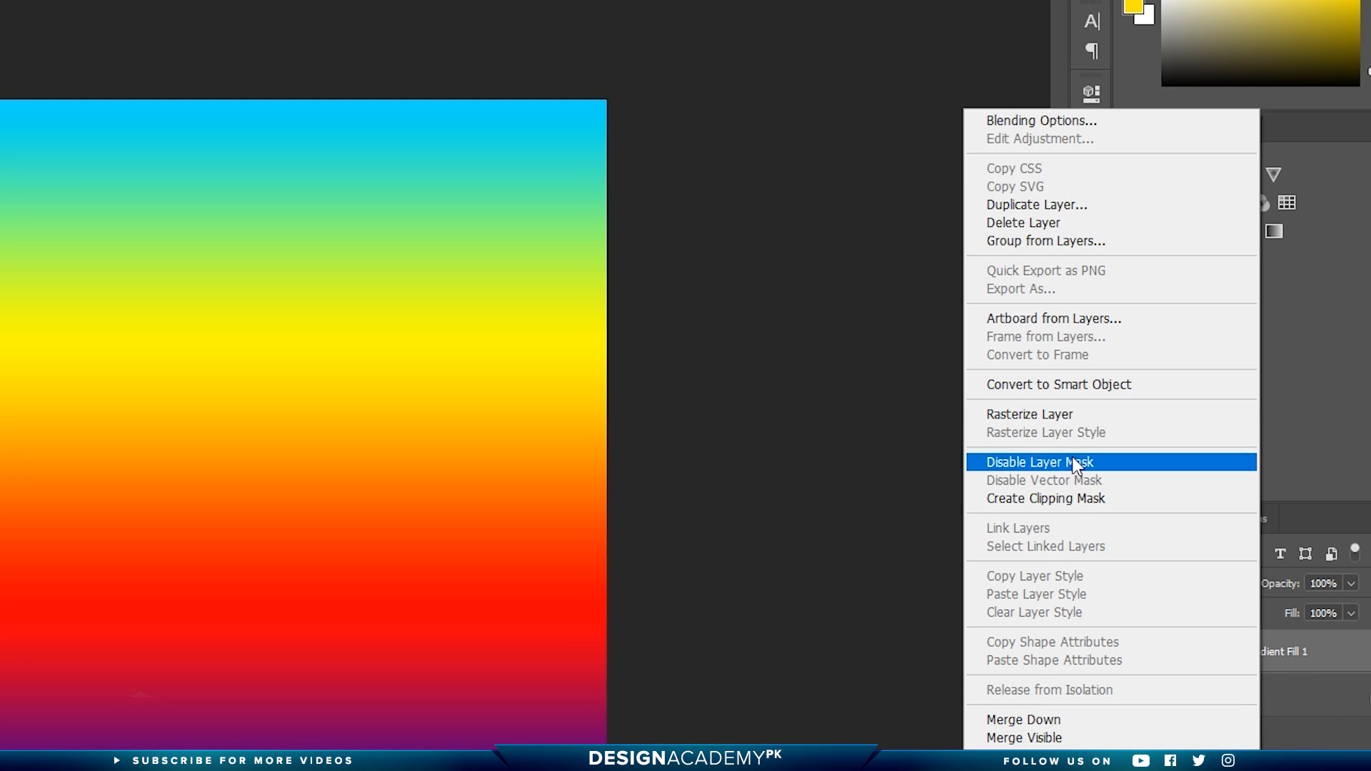
pyautogui.click(1049, 415)
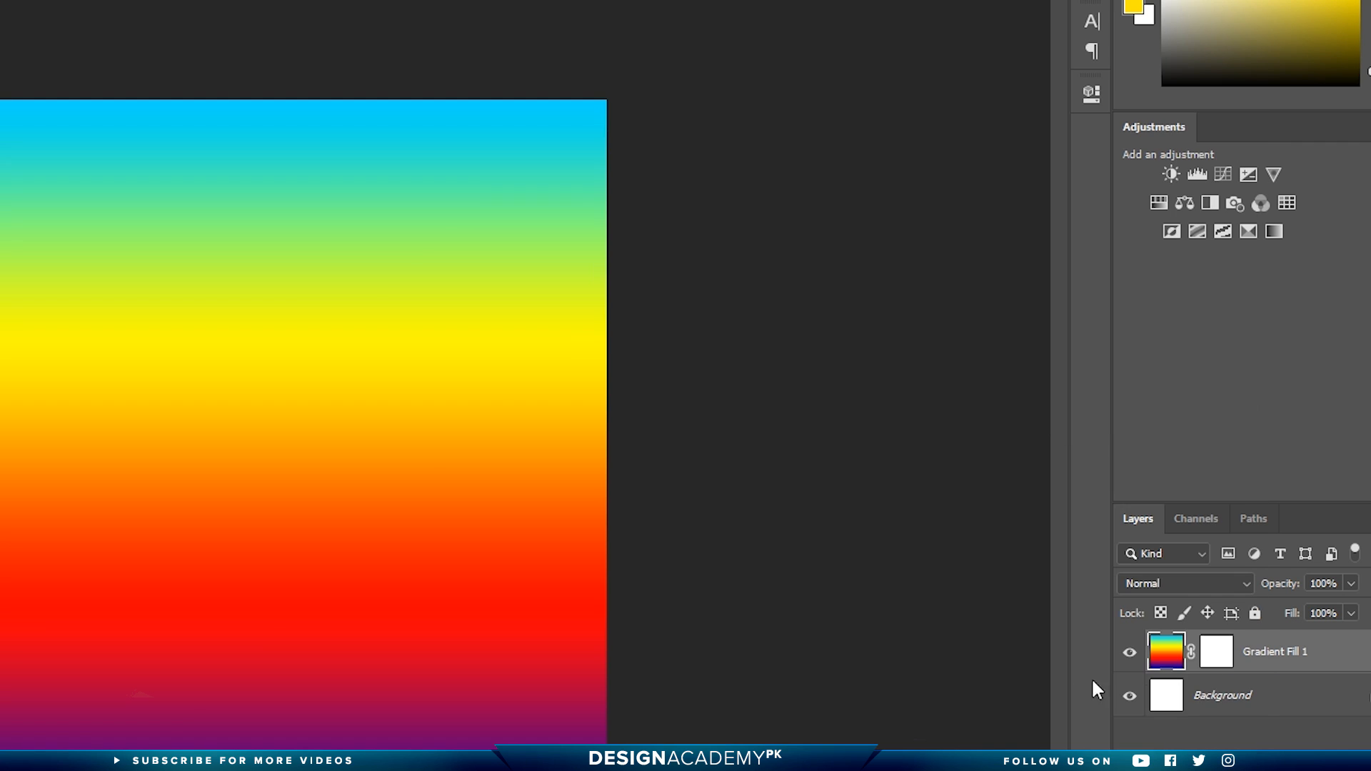
pyautogui.rightClick(1211, 655)
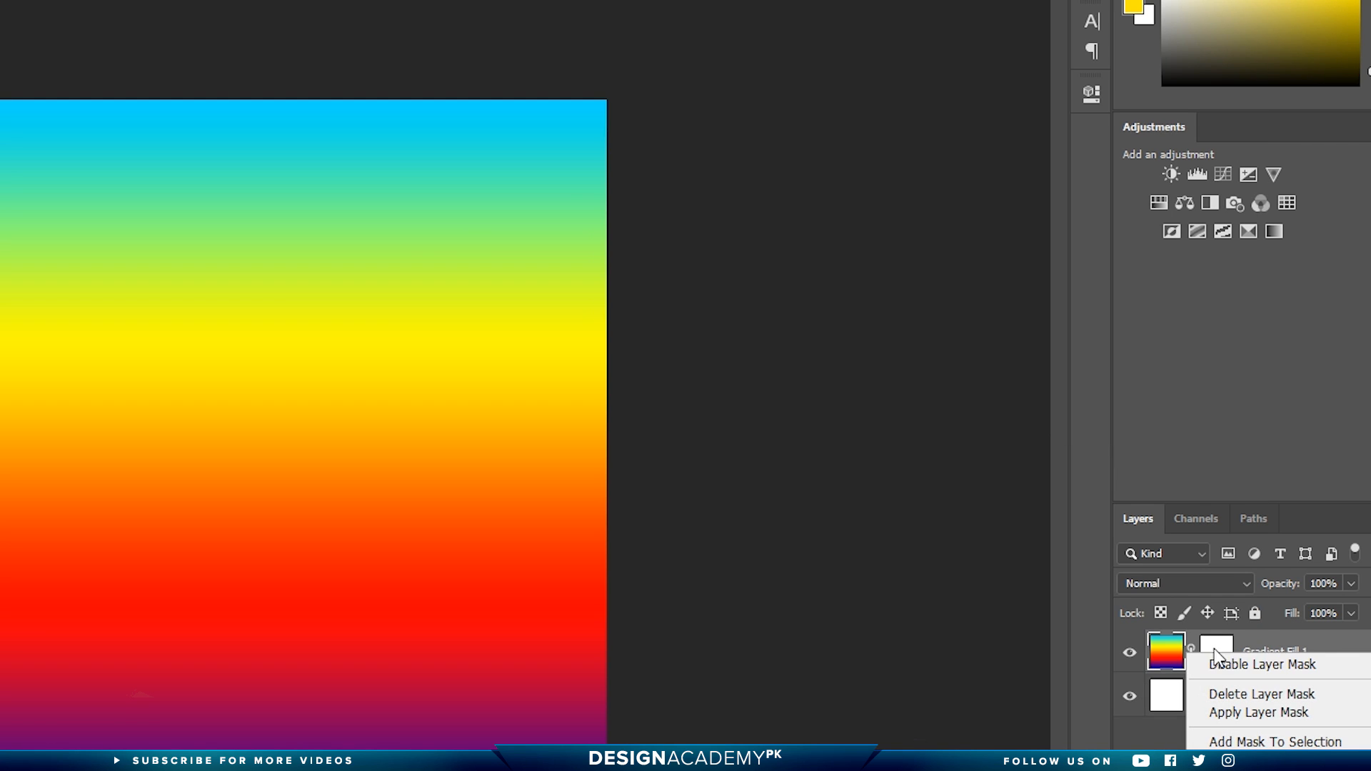
pyautogui.click(1249, 712)
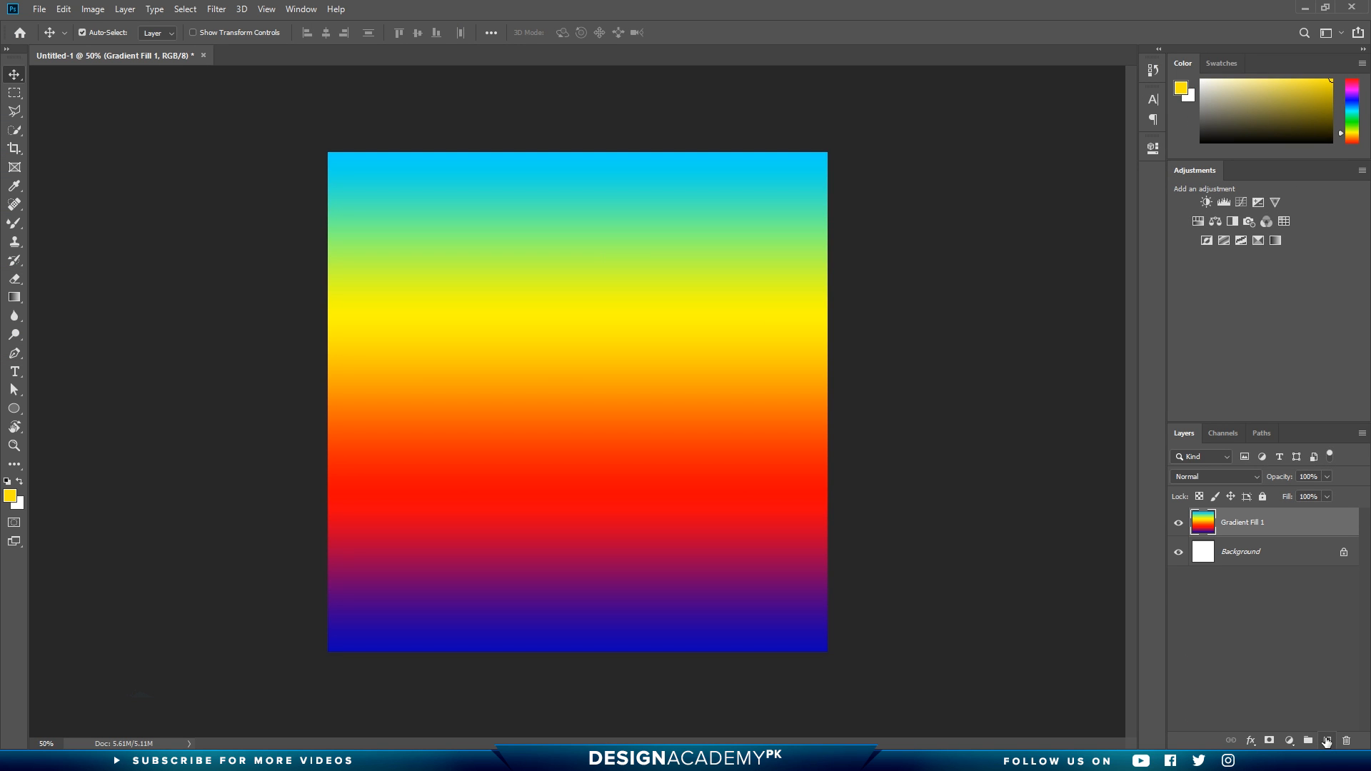
# Step: Add an empty layer above Gradient Fill 1, reselect the gradient layer and activate the Mixer Brush tool
pyautogui.click(1326, 740)
pyautogui.click(1255, 555)
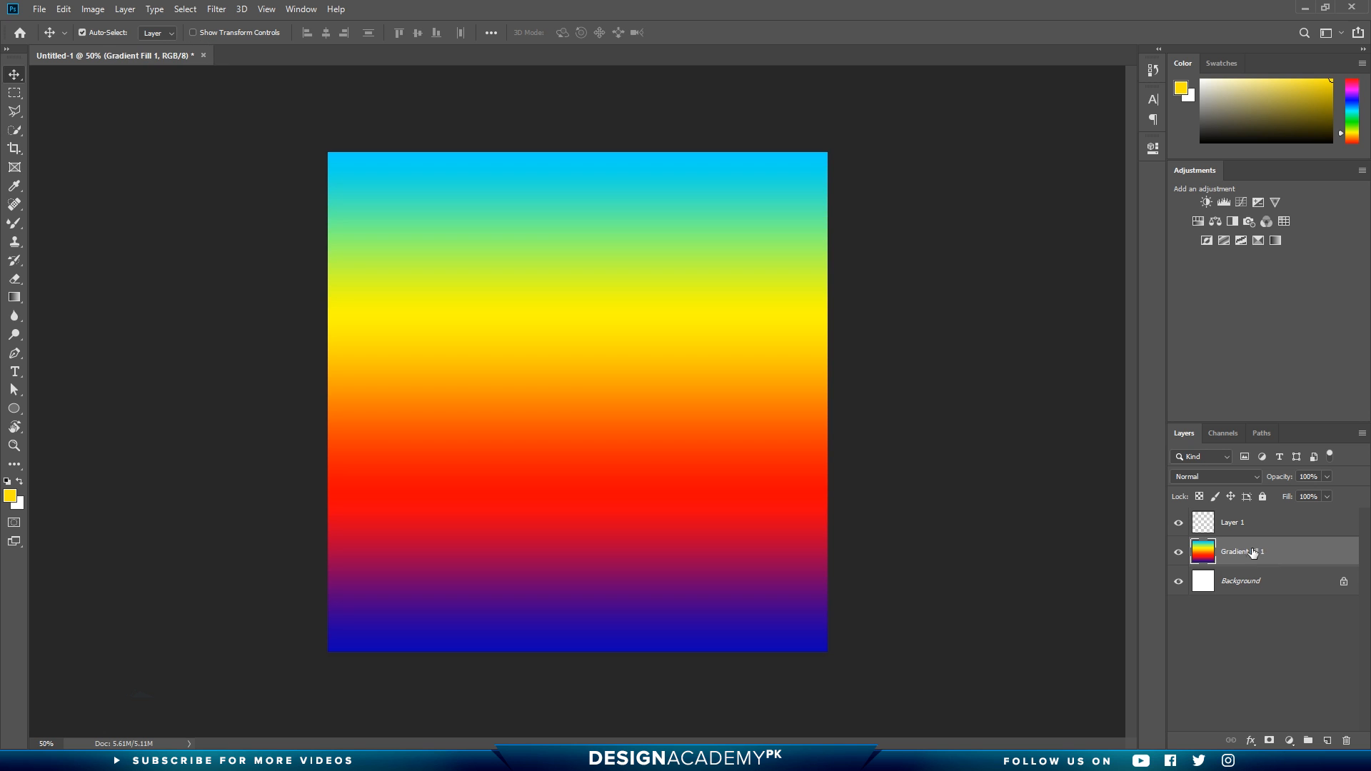
pyautogui.rightClick(15, 223)
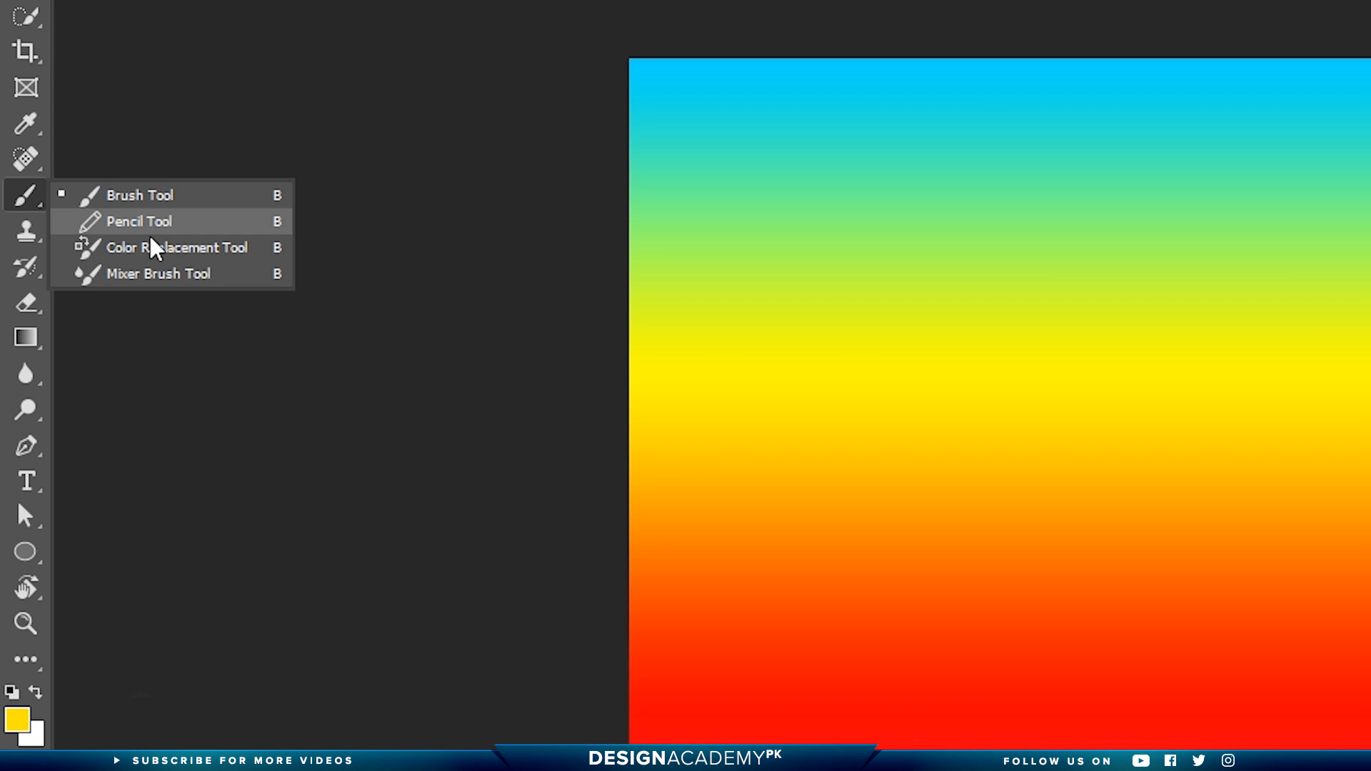
pyautogui.click(101, 265)
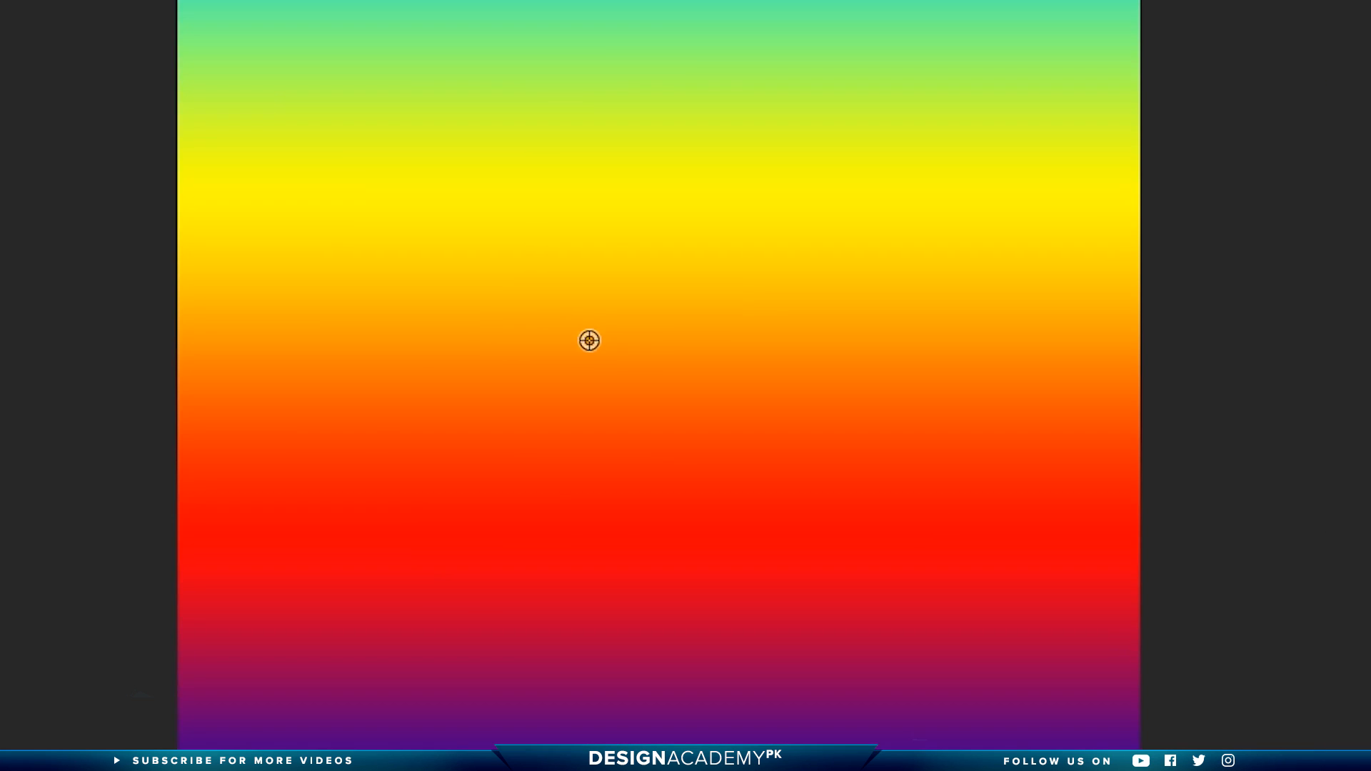
# Step: Set the Mixer Brush size to 320 px and sample the gradient's red-purple area, followed by its green-yellow area
pyautogui.moveTo(589, 341)
pyautogui.mouseDown()
pyautogui.moveTo(695, 354)
pyautogui.moveTo(680, 357)
pyautogui.mouseUp()
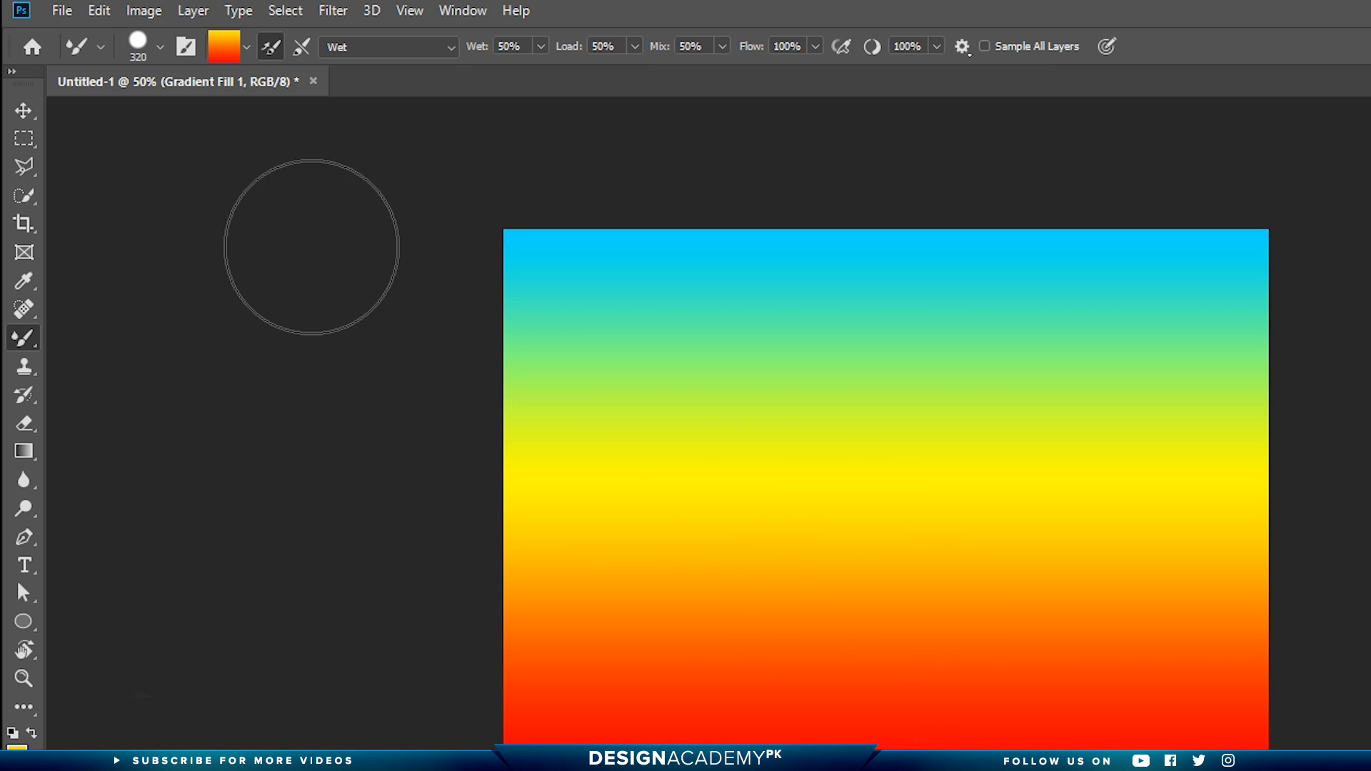
pyautogui.keyDown('alt'); pyautogui.click(931, 650); pyautogui.keyUp('alt')
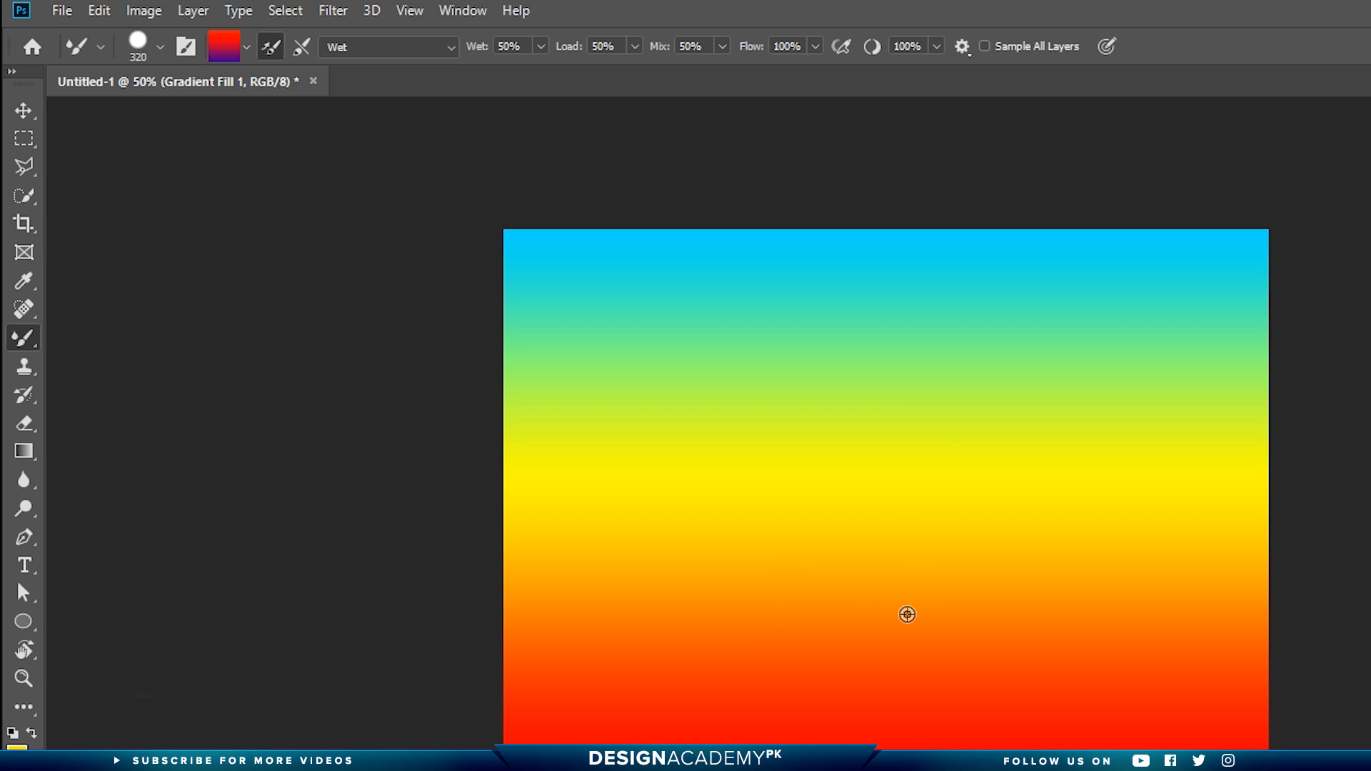
pyautogui.keyDown('alt'); pyautogui.click(889, 421); pyautogui.keyUp('alt')
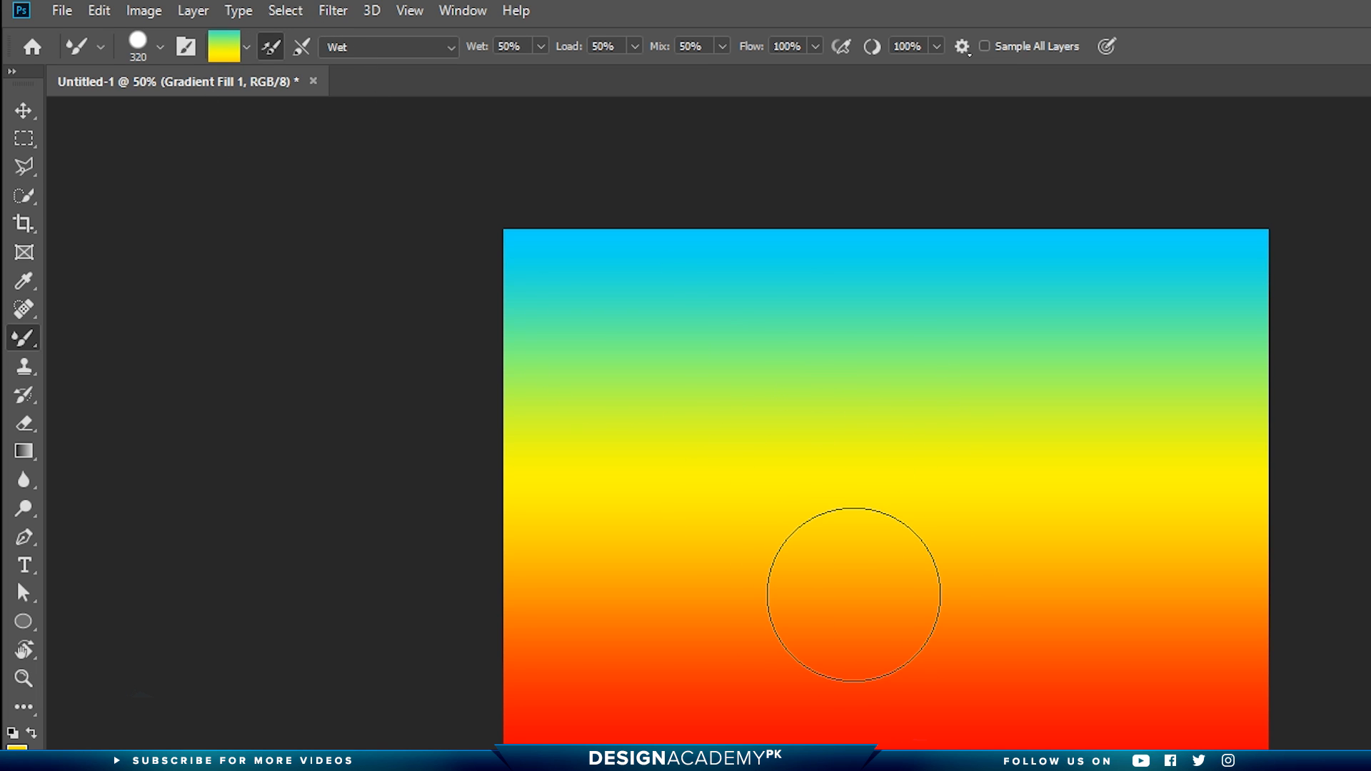
# Step: Enlarge the Mixer Brush to 584 px to sample the gradient's yellow-to-red area, and reduce the brush to 228 px
pyautogui.moveTo(847, 621)
pyautogui.mouseDown()
pyautogui.moveTo(928, 636)
pyautogui.moveTo(913, 633)
pyautogui.mouseUp()
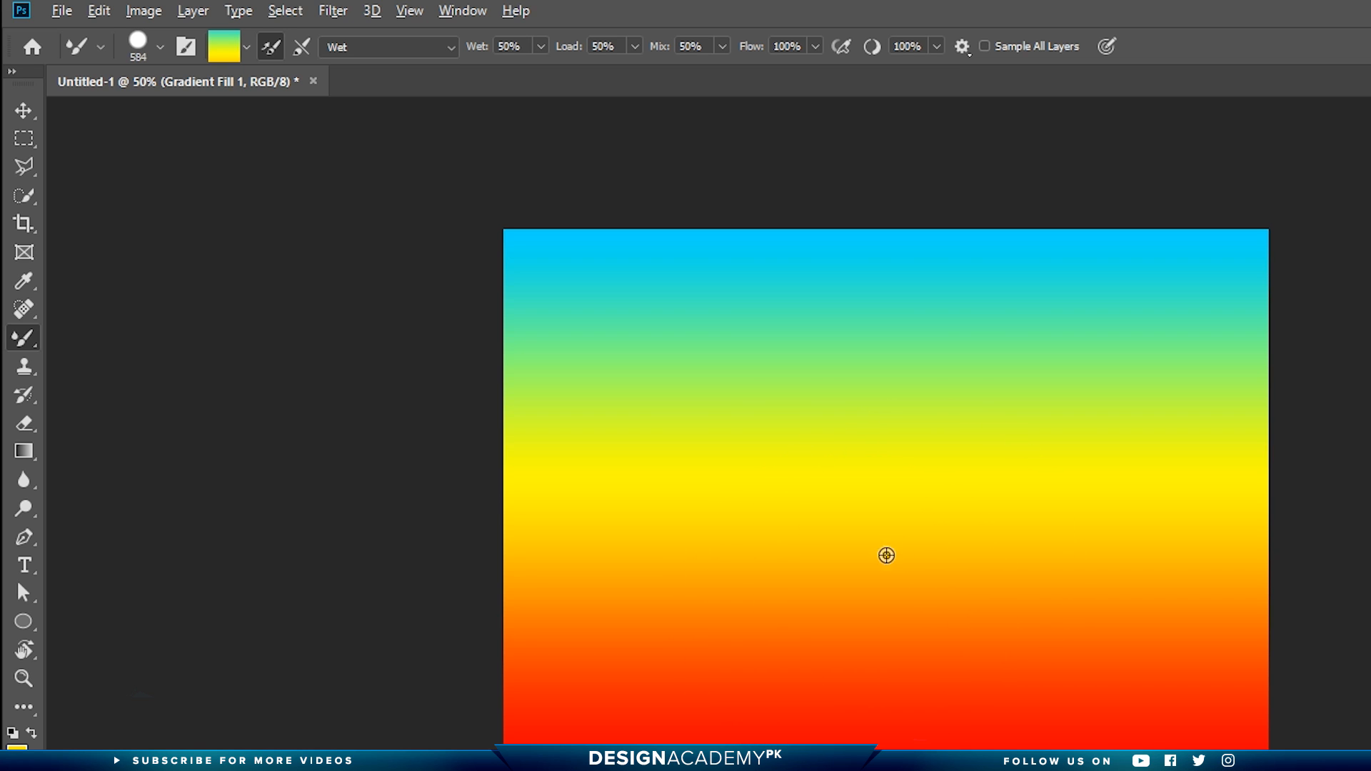
pyautogui.keyDown('alt'); pyautogui.click(882, 576); pyautogui.keyUp('alt')
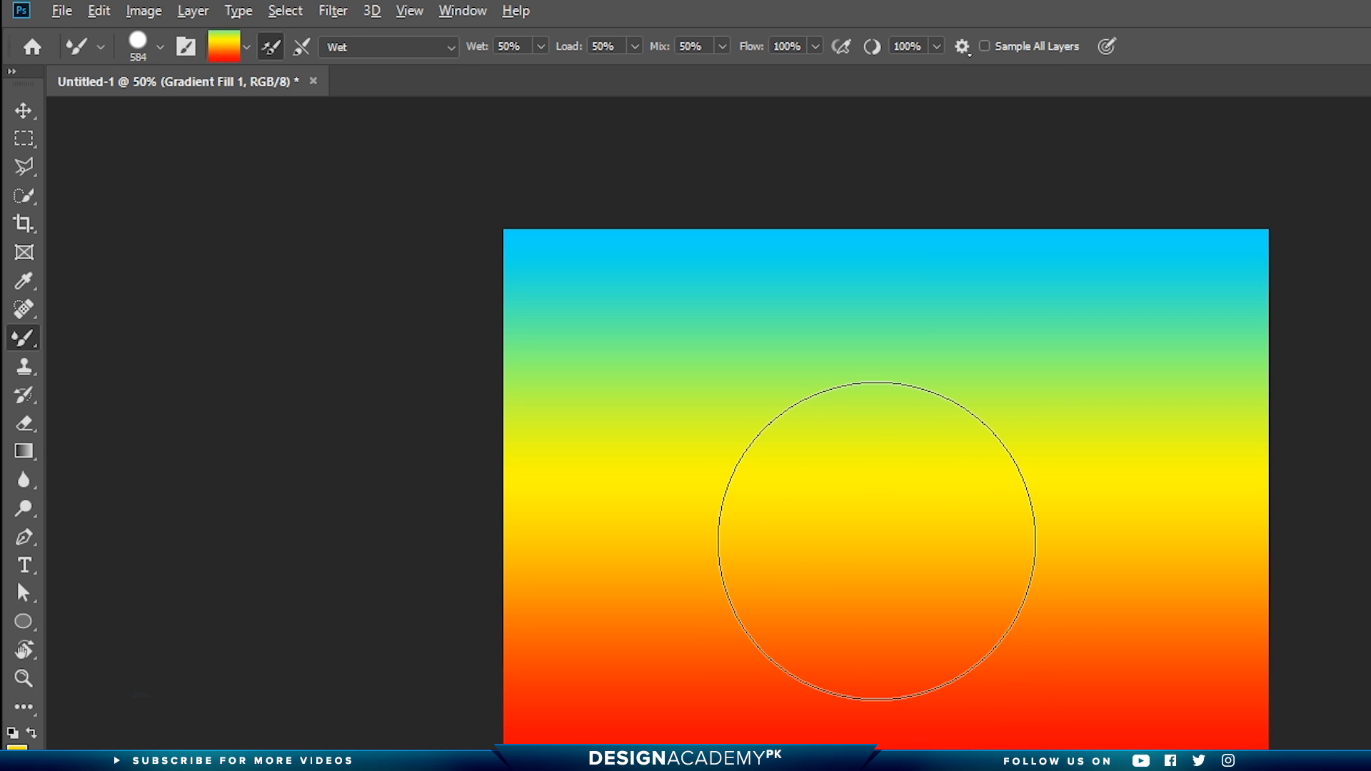
pyautogui.moveTo(872, 542)
pyautogui.mouseDown()
pyautogui.moveTo(803, 566)
pyautogui.moveTo(799, 555)
pyautogui.mouseUp()
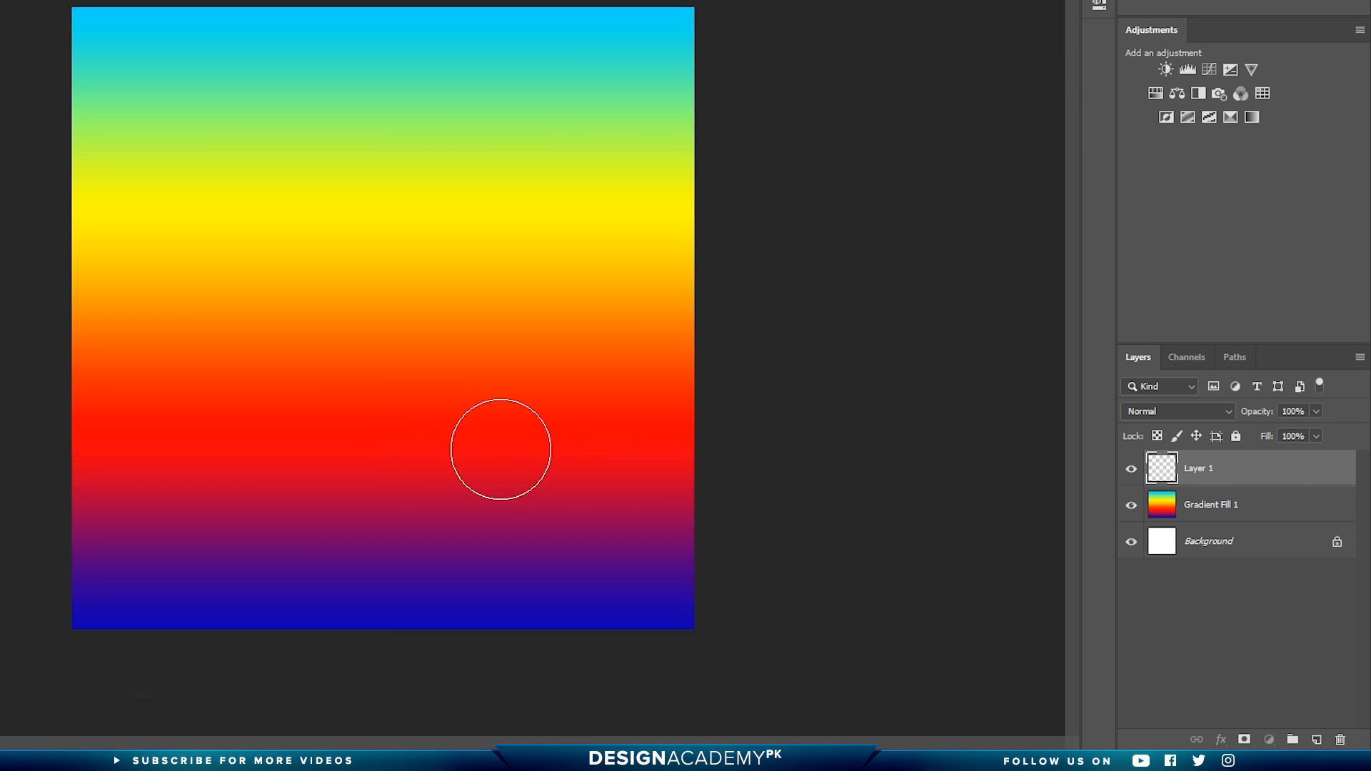
# Step: Paint one yellow-orange and two red-purple curved test strokes on Layer 1, resampling the gradient between them, and delete that layer
pyautogui.moveTo(523, 460)
pyautogui.mouseDown()
pyautogui.moveTo(453, 465)
pyautogui.moveTo(315, 359)
pyautogui.moveTo(346, 287)
pyautogui.moveTo(332, 304)
pyautogui.mouseUp()
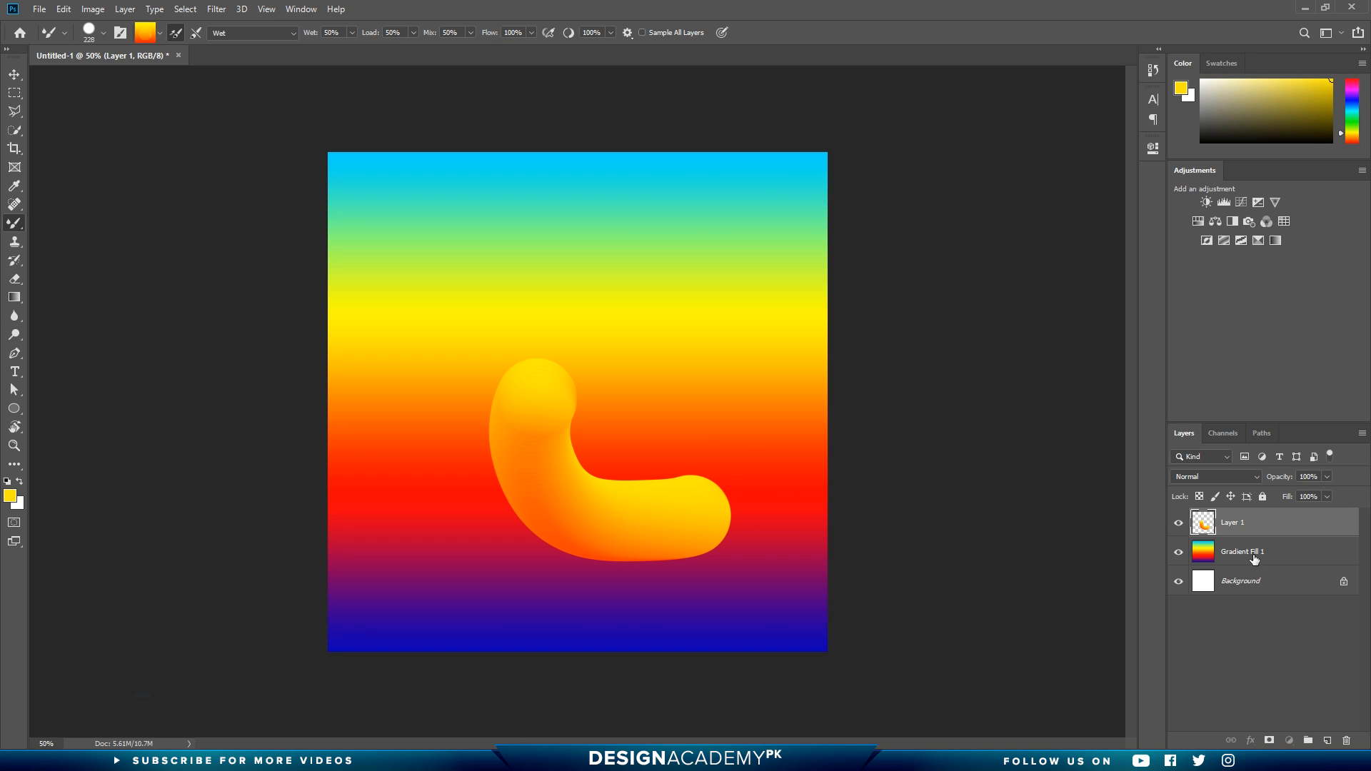
pyautogui.click(1255, 560)
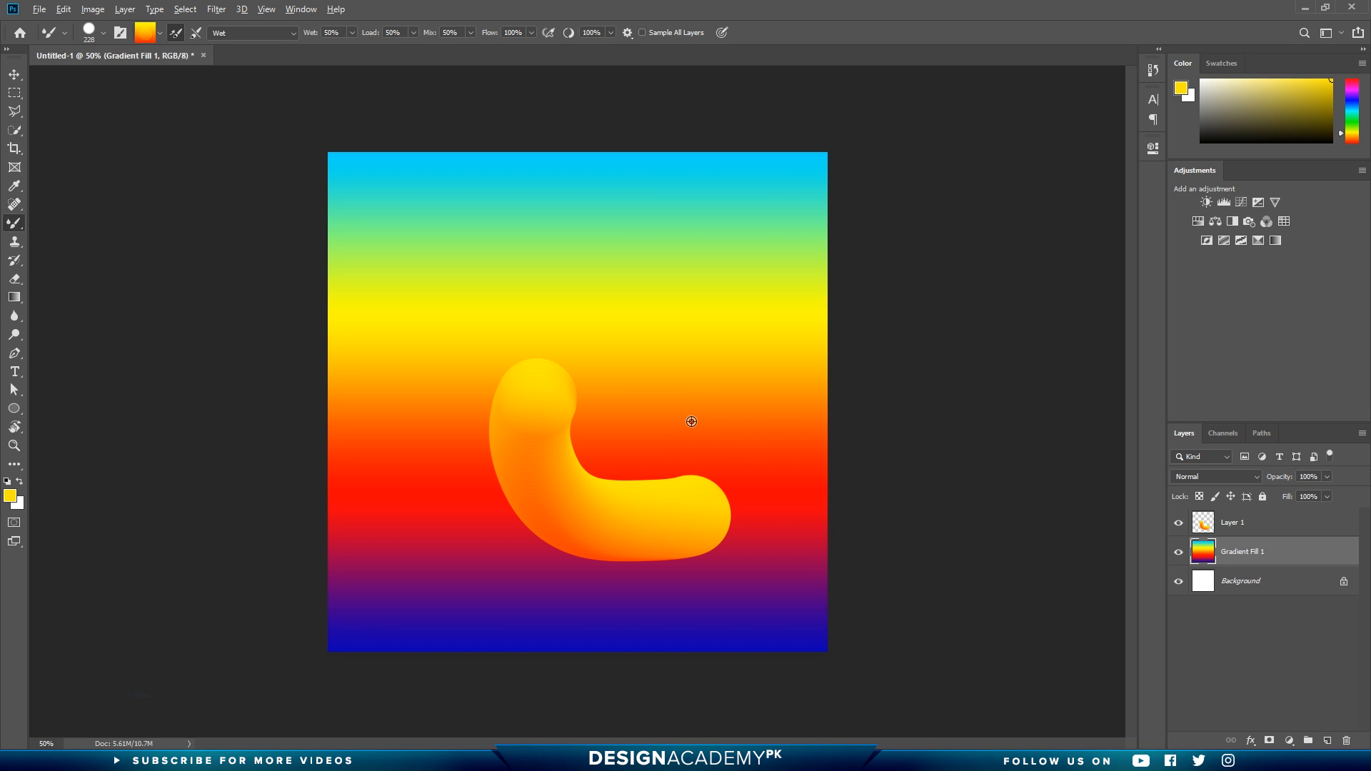
pyautogui.keyDown('alt'); pyautogui.click(449, 546); pyautogui.keyUp('alt')
pyautogui.click(1254, 532)
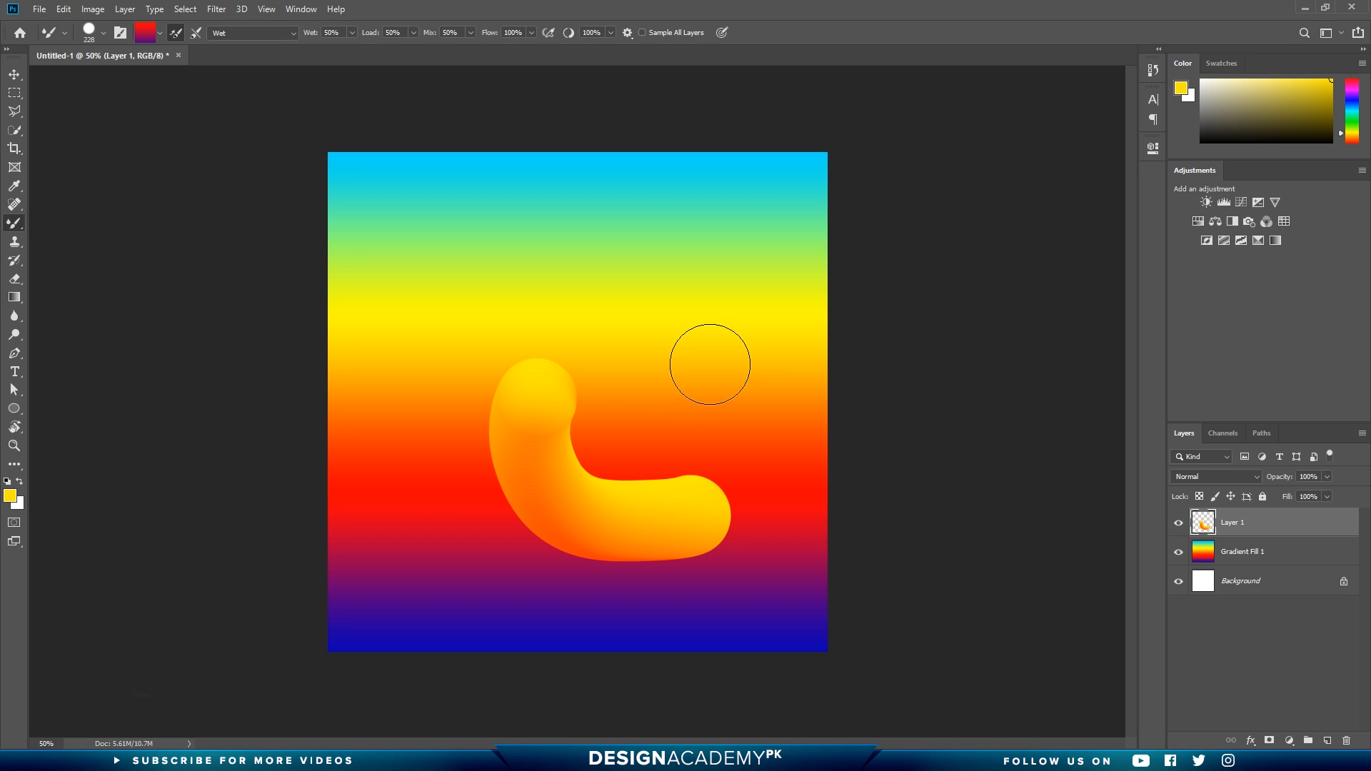
pyautogui.moveTo(762, 316)
pyautogui.mouseDown()
pyautogui.moveTo(663, 254)
pyautogui.moveTo(611, 294)
pyautogui.moveTo(612, 361)
pyautogui.mouseUp()
pyautogui.moveTo(431, 446); pyautogui.dragTo(440, 307)
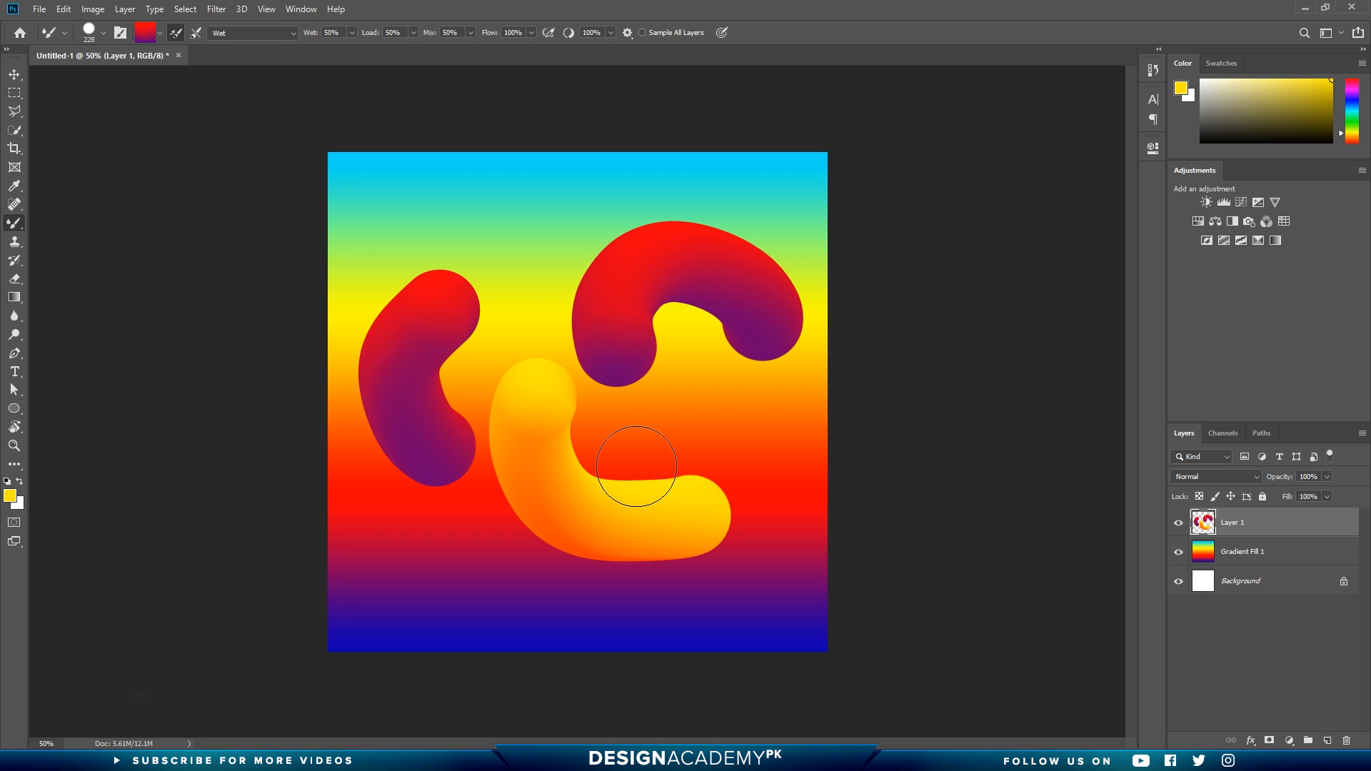
pyautogui.moveTo(1232, 526); pyautogui.dragTo(1344, 740)
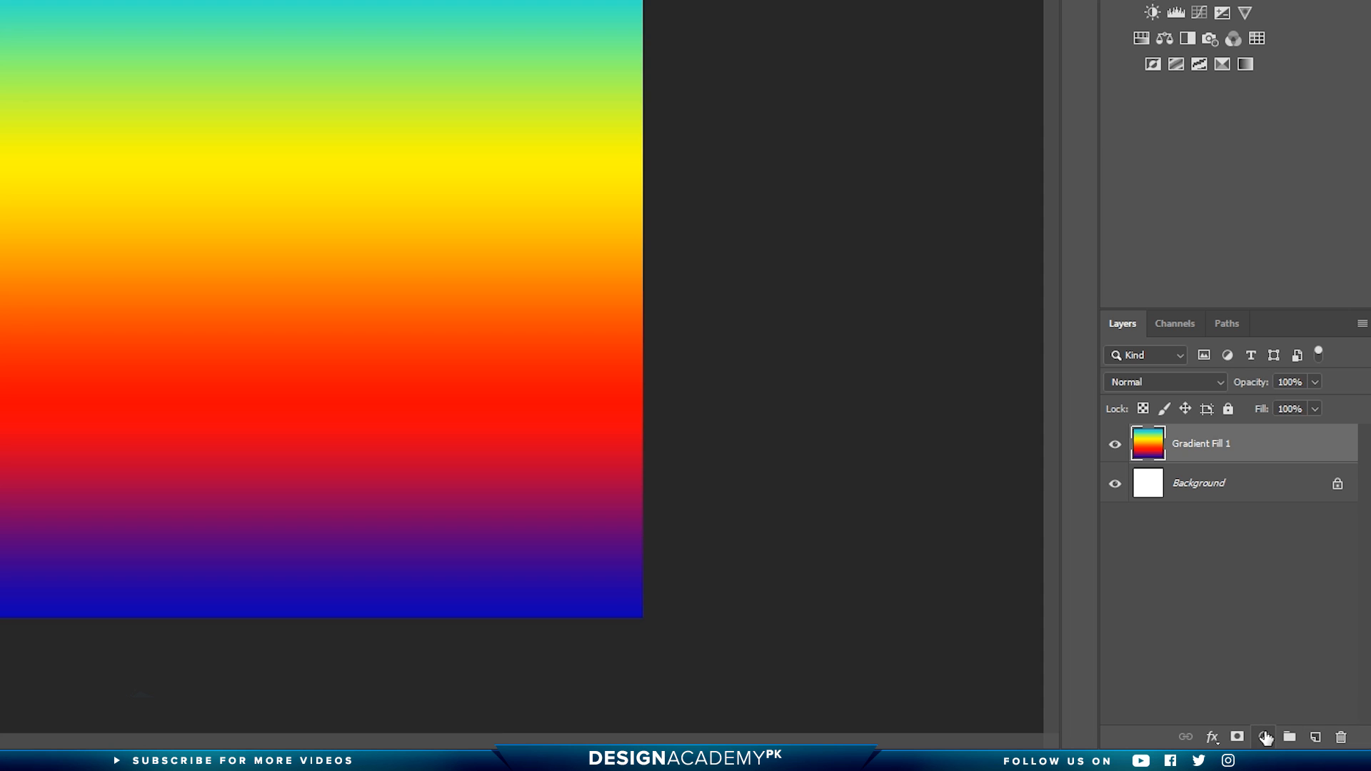
# Step: Add a black (#000000) Solid Color fill layer above the gradient layer
pyautogui.click(1289, 739)
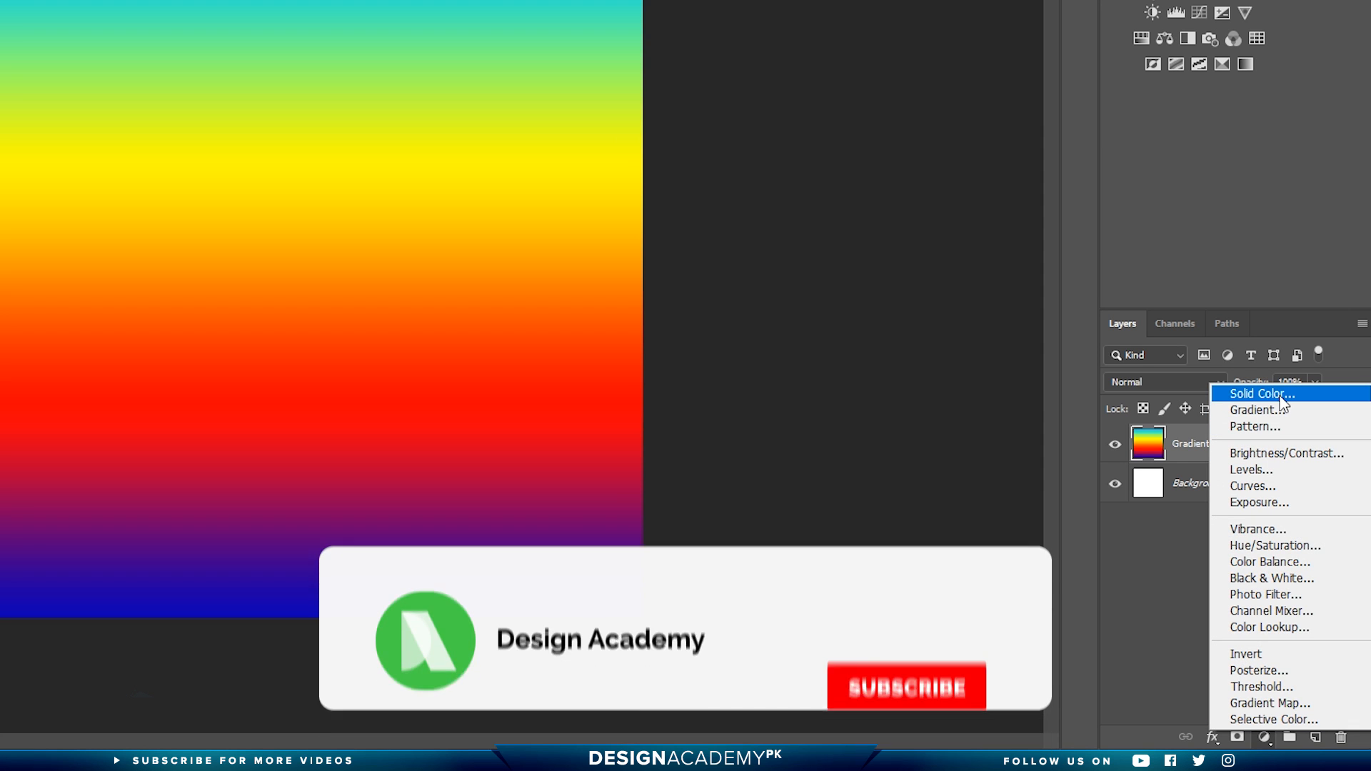
pyautogui.click(1283, 394)
pyautogui.click(865, 453)
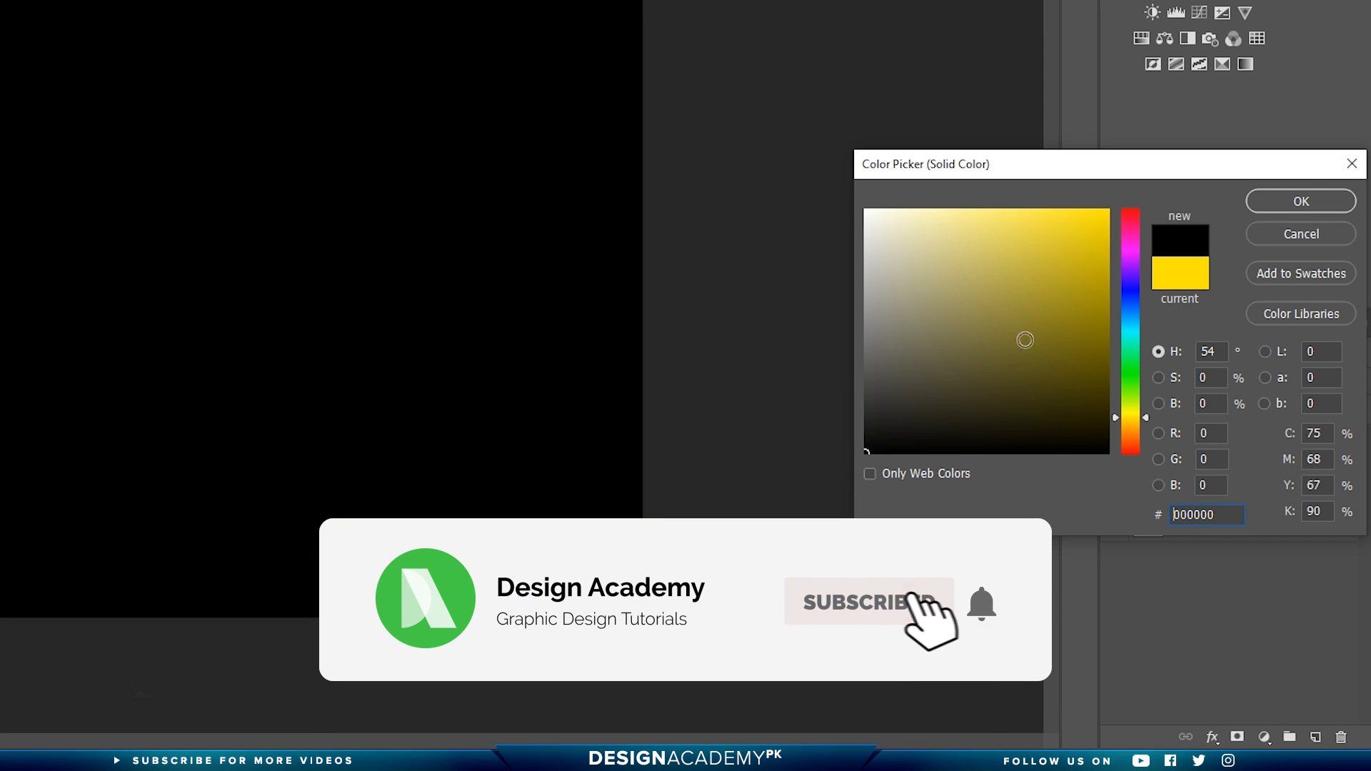
pyautogui.click(1285, 200)
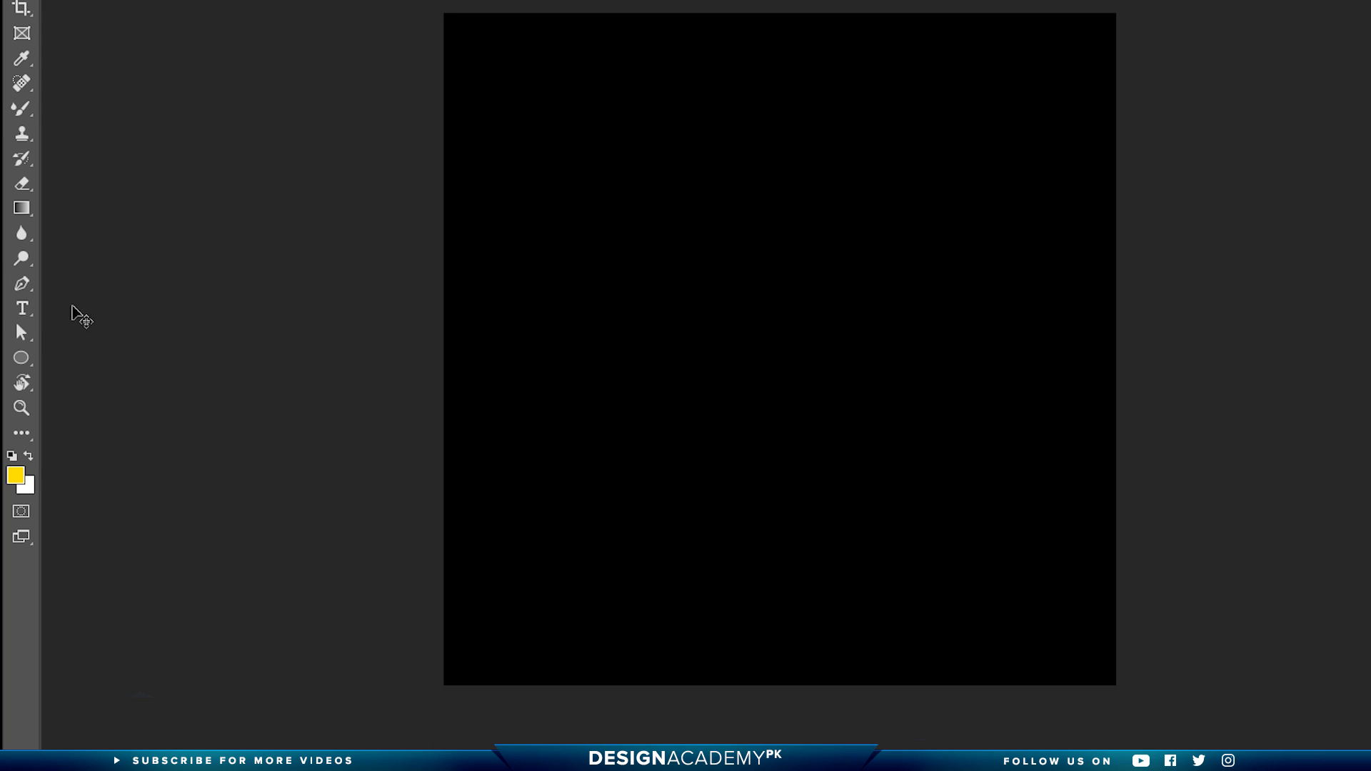
# Step: Add a text layer reading FLUID on the black canvas, slightly left of its center
pyautogui.click(21, 309)
pyautogui.click(596, 374)
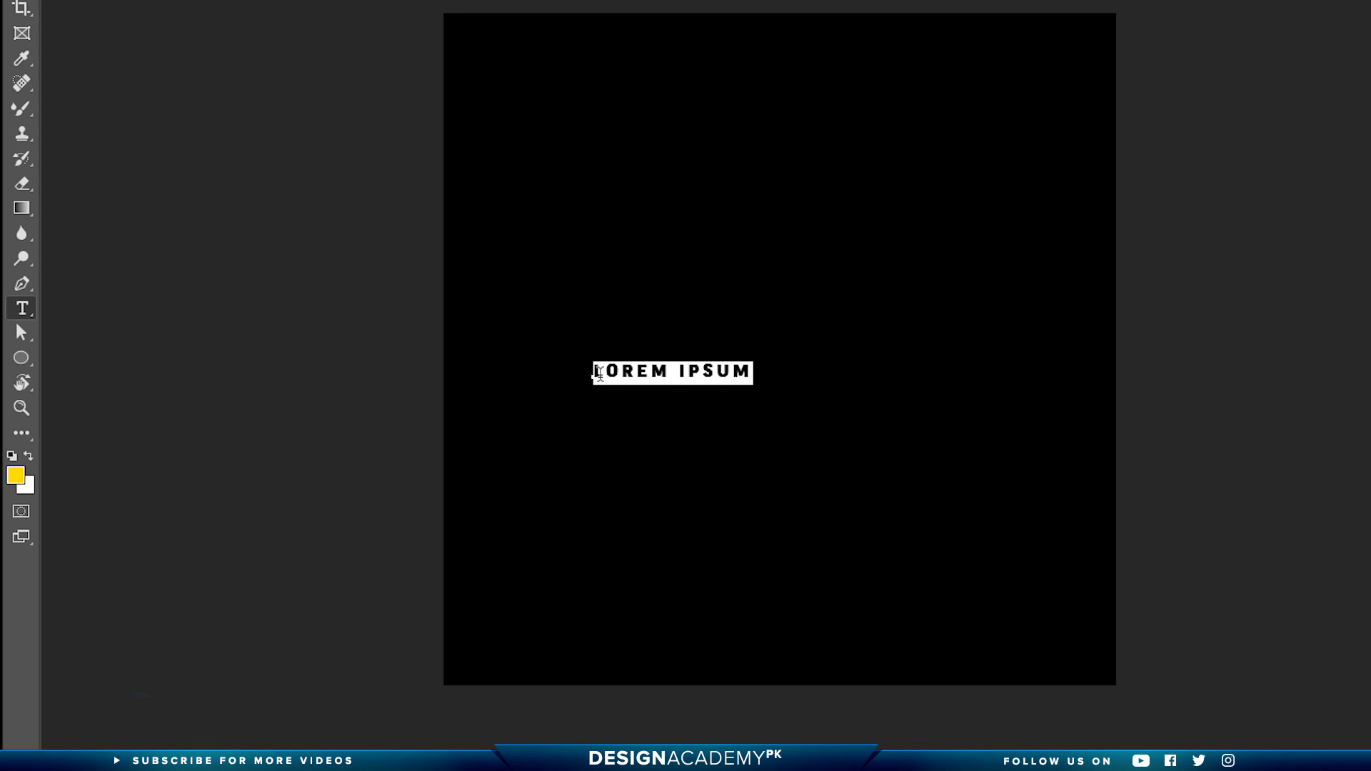
pyautogui.press('BackSpace')
pyautogui.write('EL')
pyautogui.write('UID')
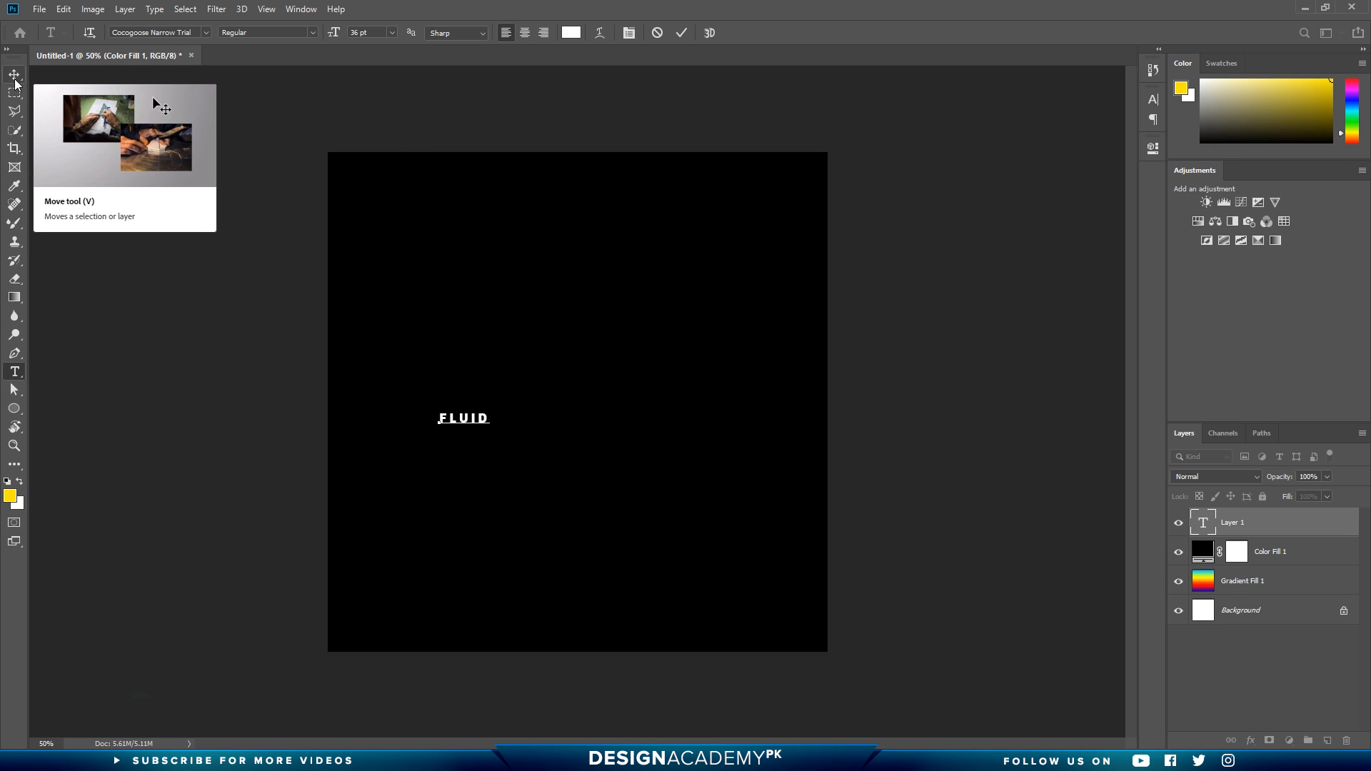
pyautogui.click(14, 74)
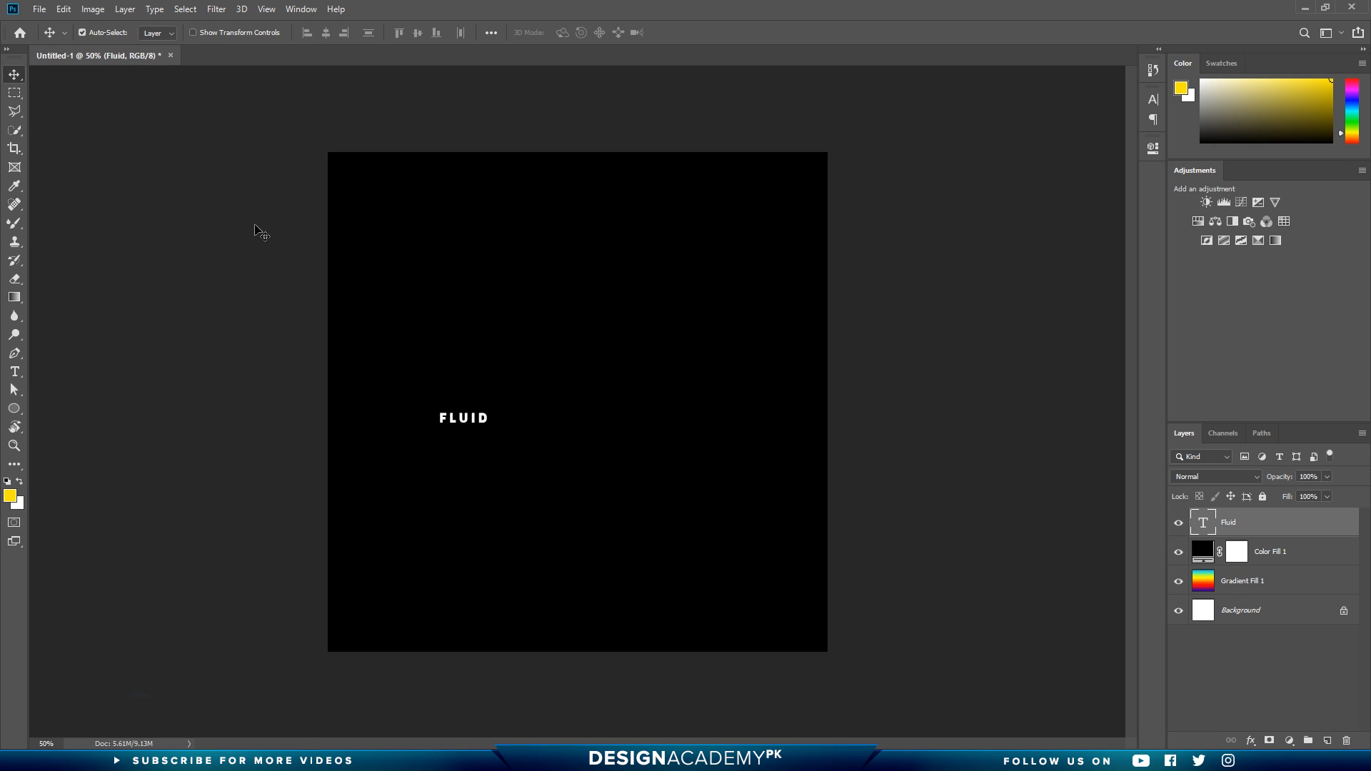
# Step: Scale the FLUID text up proportionally to about 589%
pyautogui.hotkey('ctrl', 't')
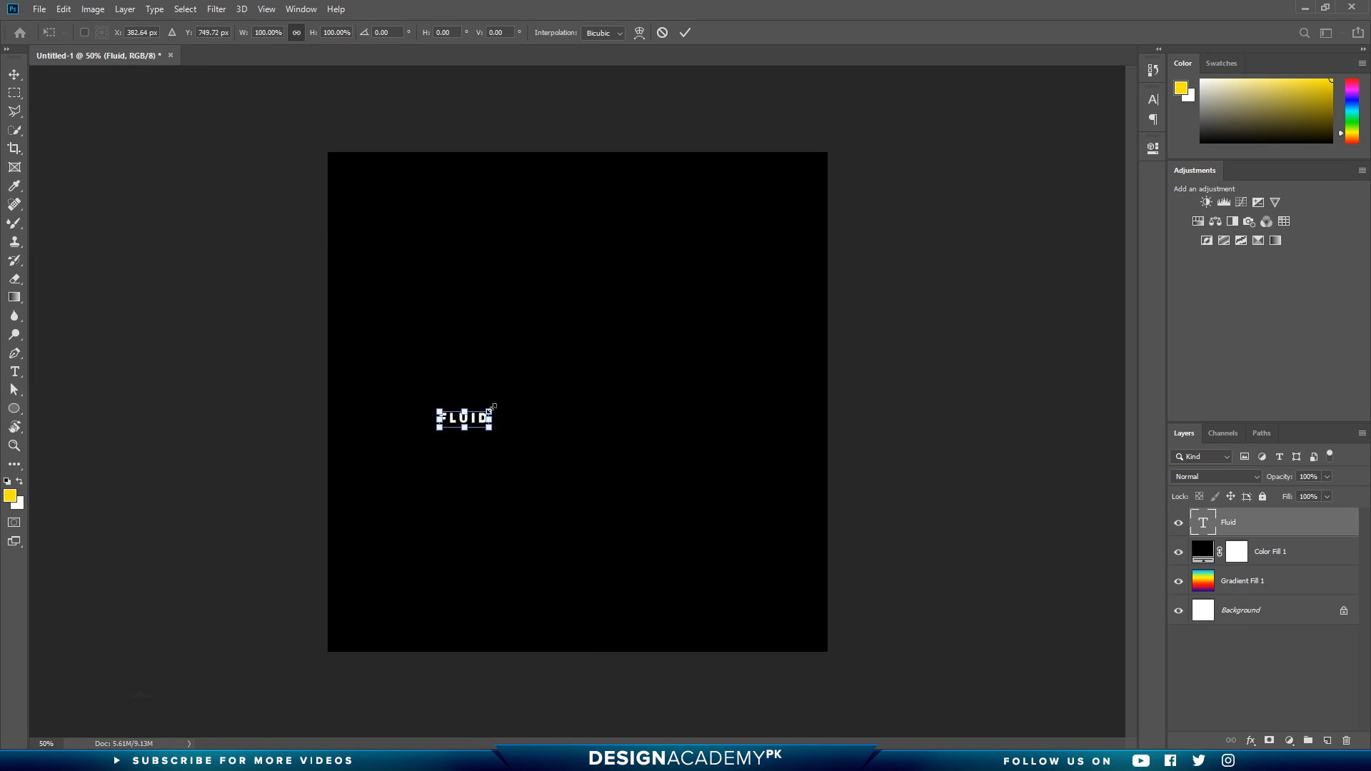
pyautogui.moveTo(491, 409); pyautogui.dragTo(738, 328)
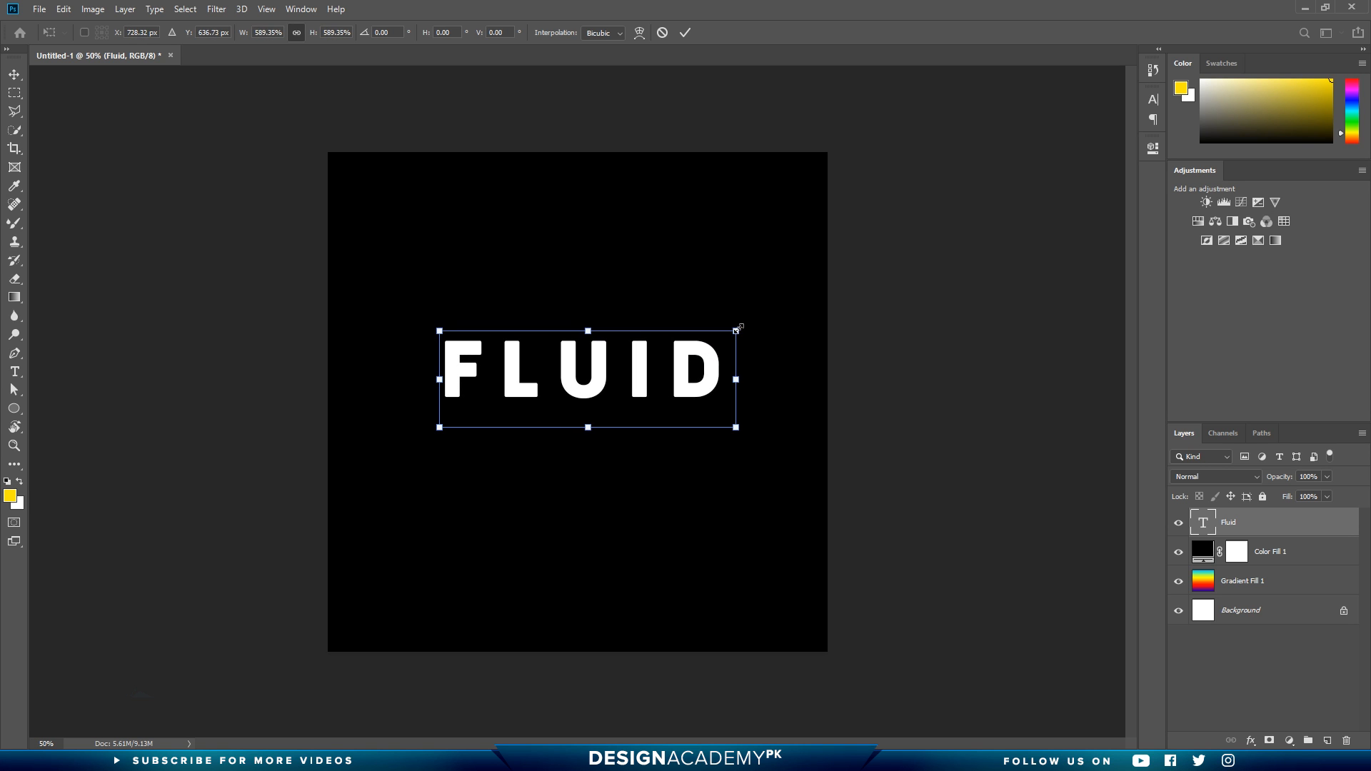
pyautogui.press('Return')
# Step: Set the FLUID text's tracking to 250 and its font size to 220 pt
pyautogui.click(1149, 100)
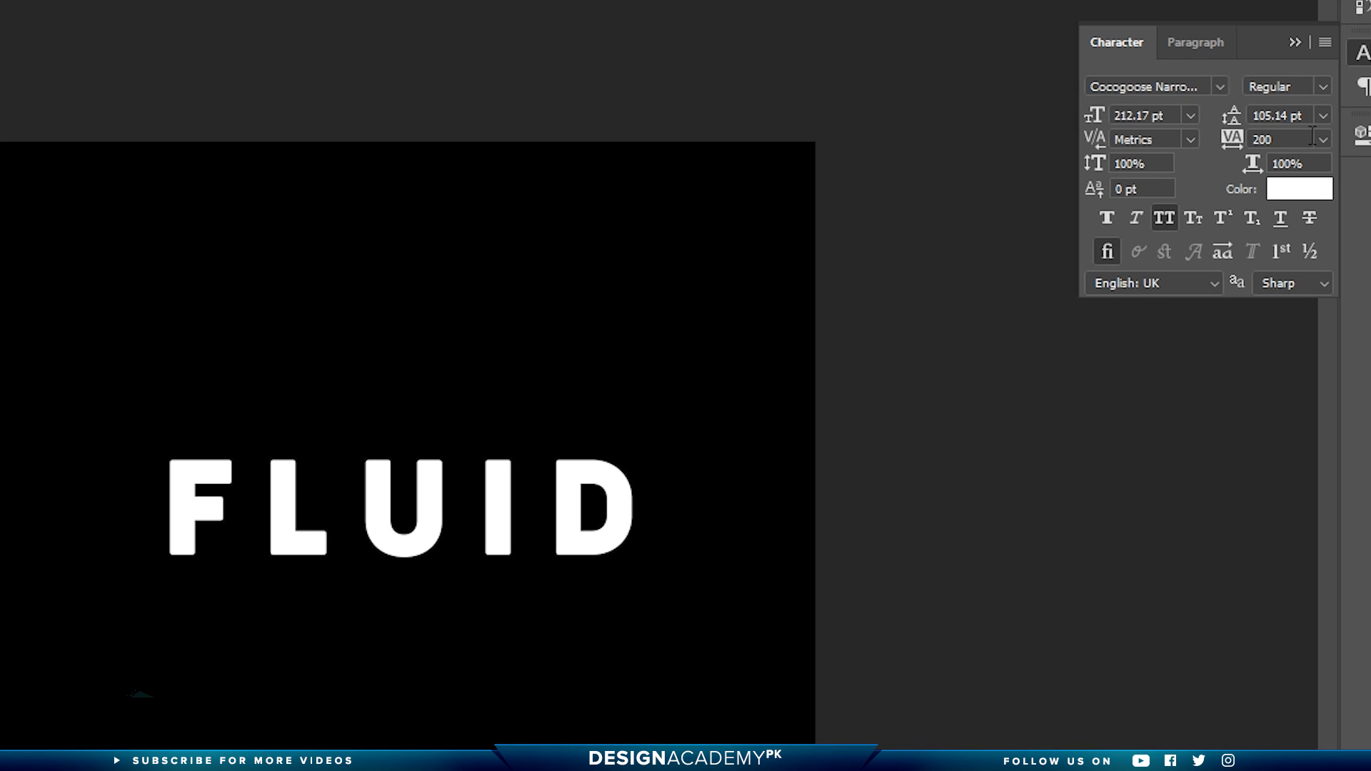
pyautogui.click(1117, 147)
pyautogui.write('250')
pyautogui.press('Return')
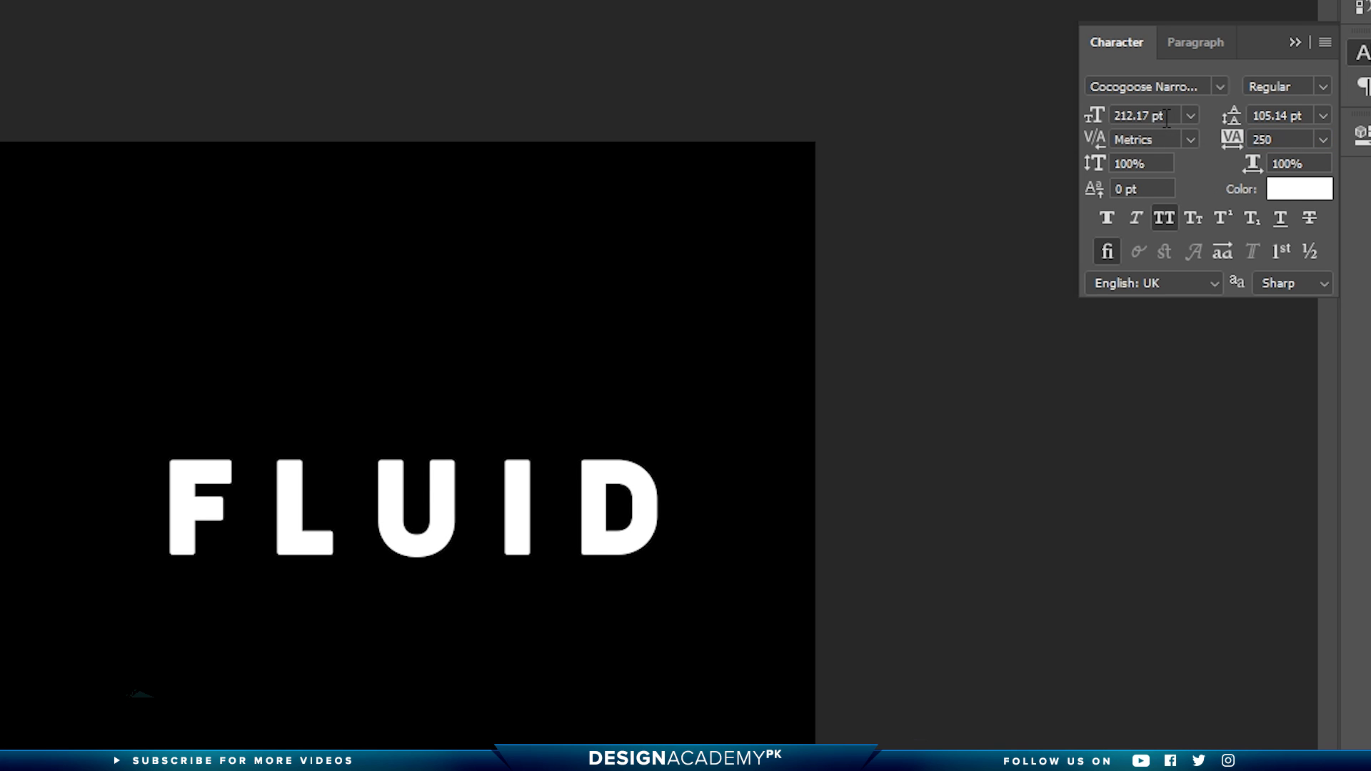
pyautogui.moveTo(1162, 116); pyautogui.dragTo(1075, 114)
pyautogui.write('220')
pyautogui.press('Return')
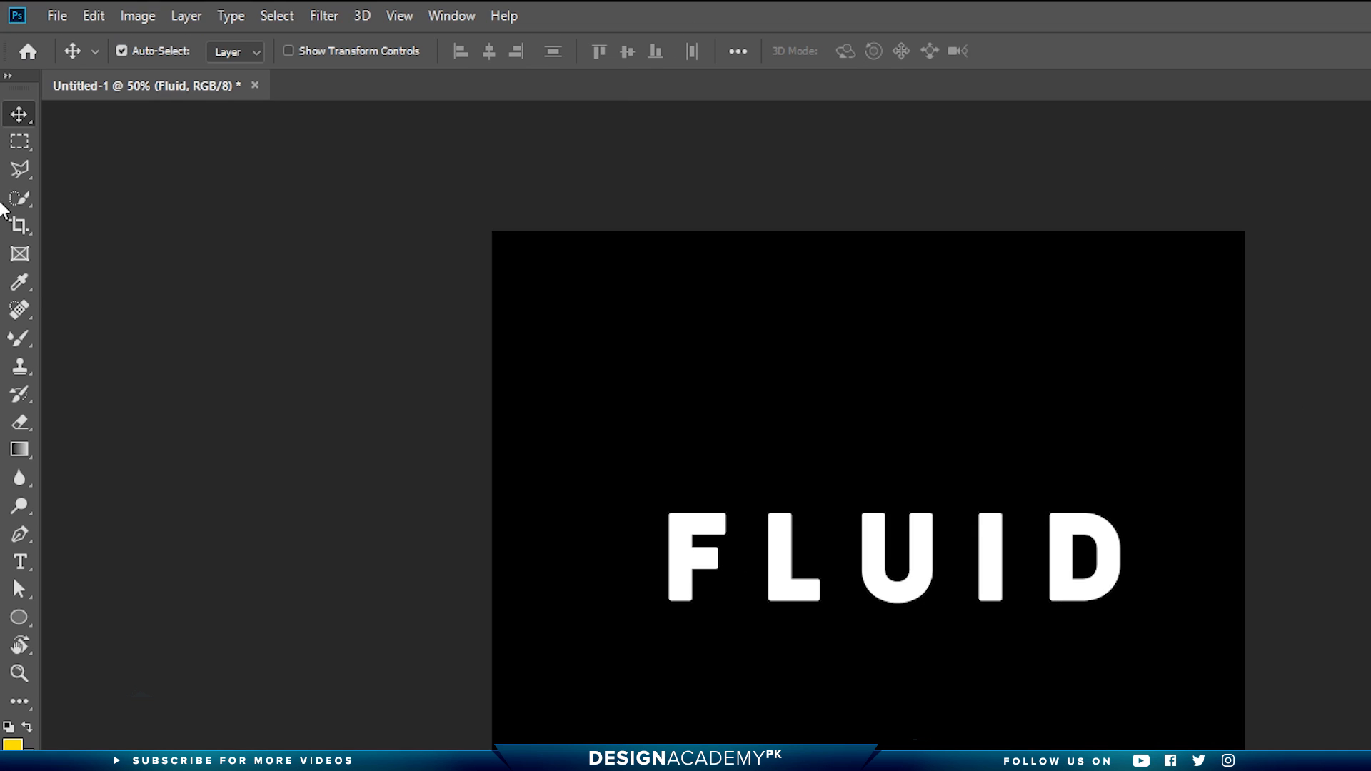
# Step: Center the FLUID text horizontally and vertically on the whole canvas, and clear the selection
pyautogui.click(294, 16)
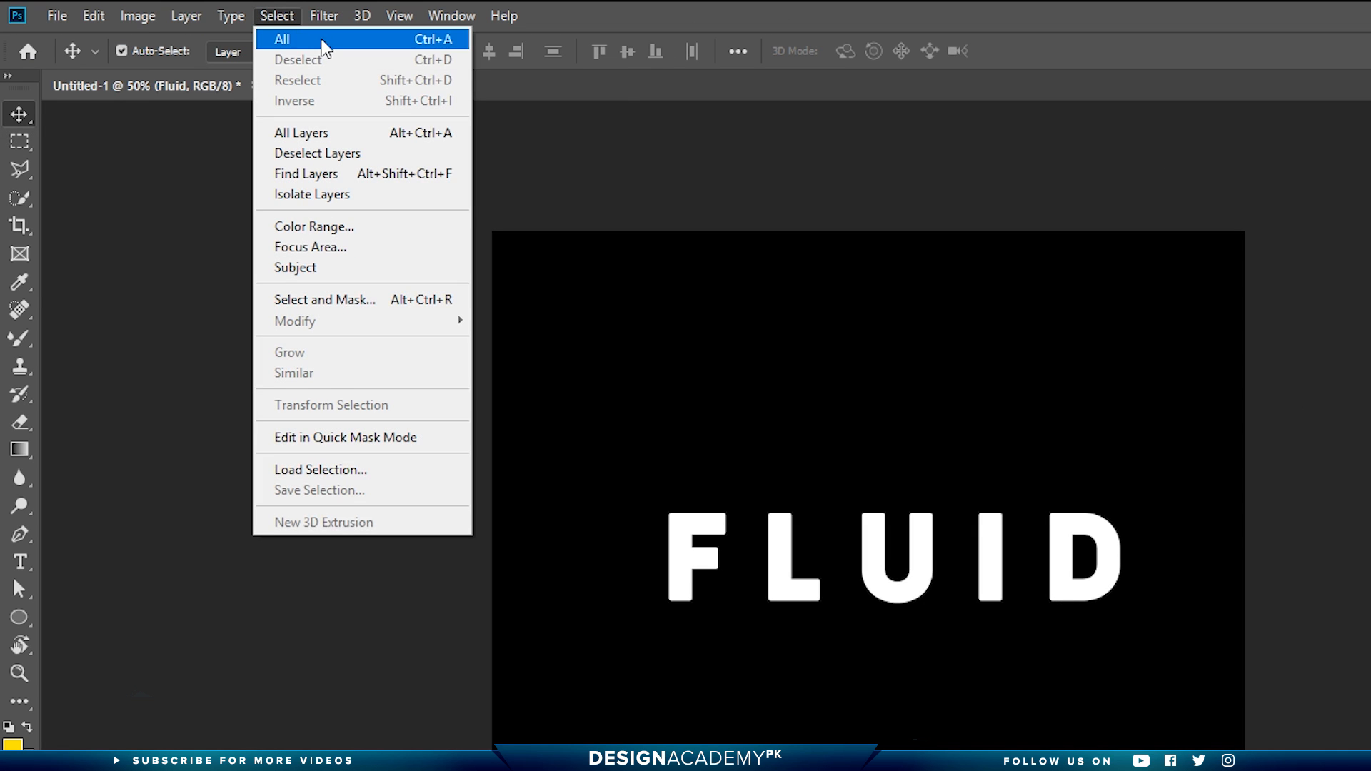
pyautogui.click(328, 46)
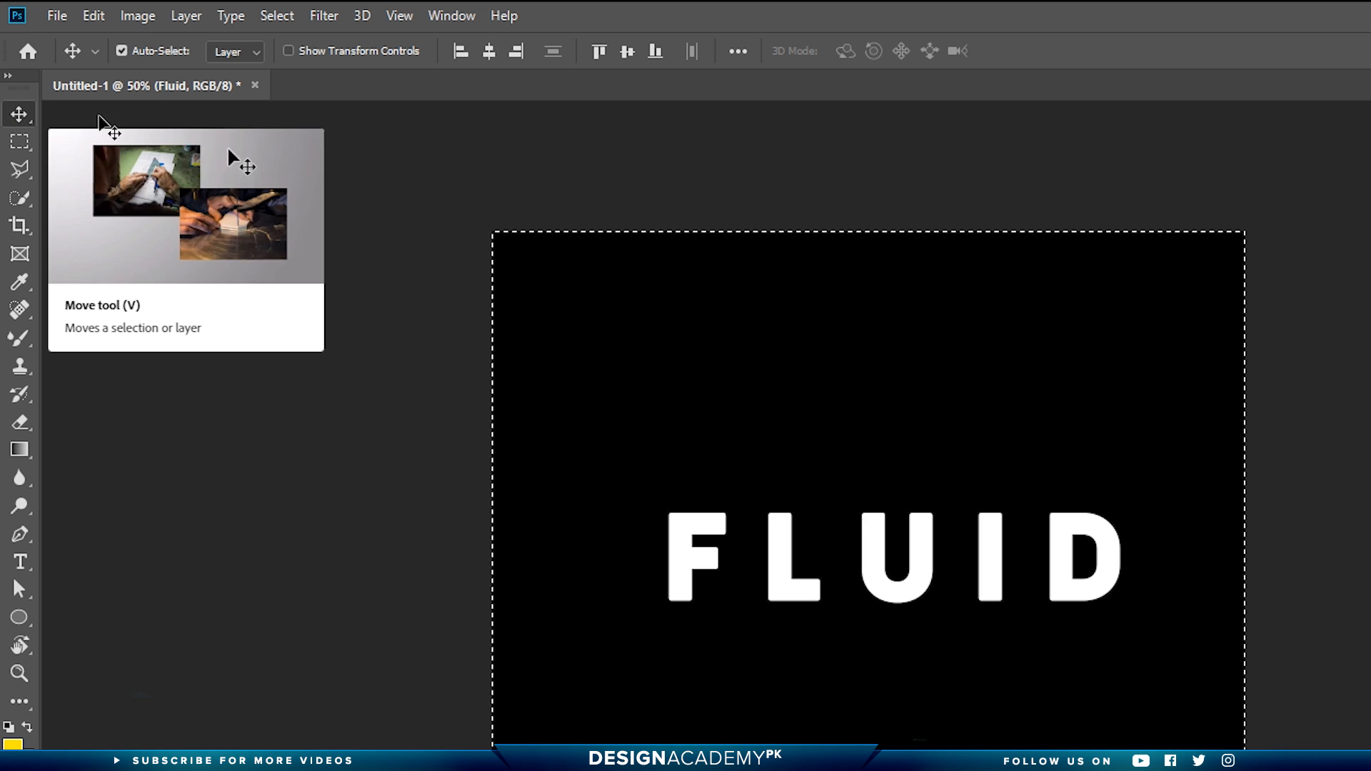
pyautogui.click(487, 53)
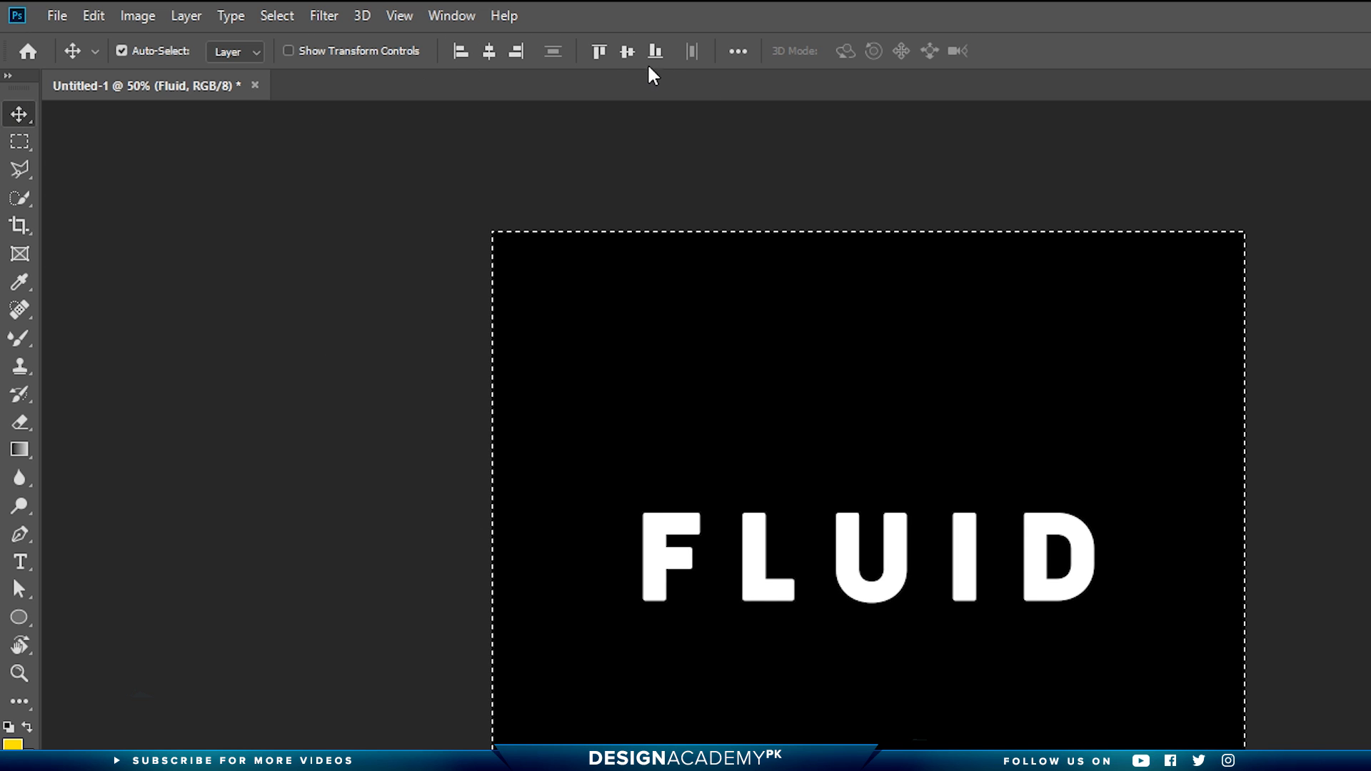
pyautogui.click(628, 53)
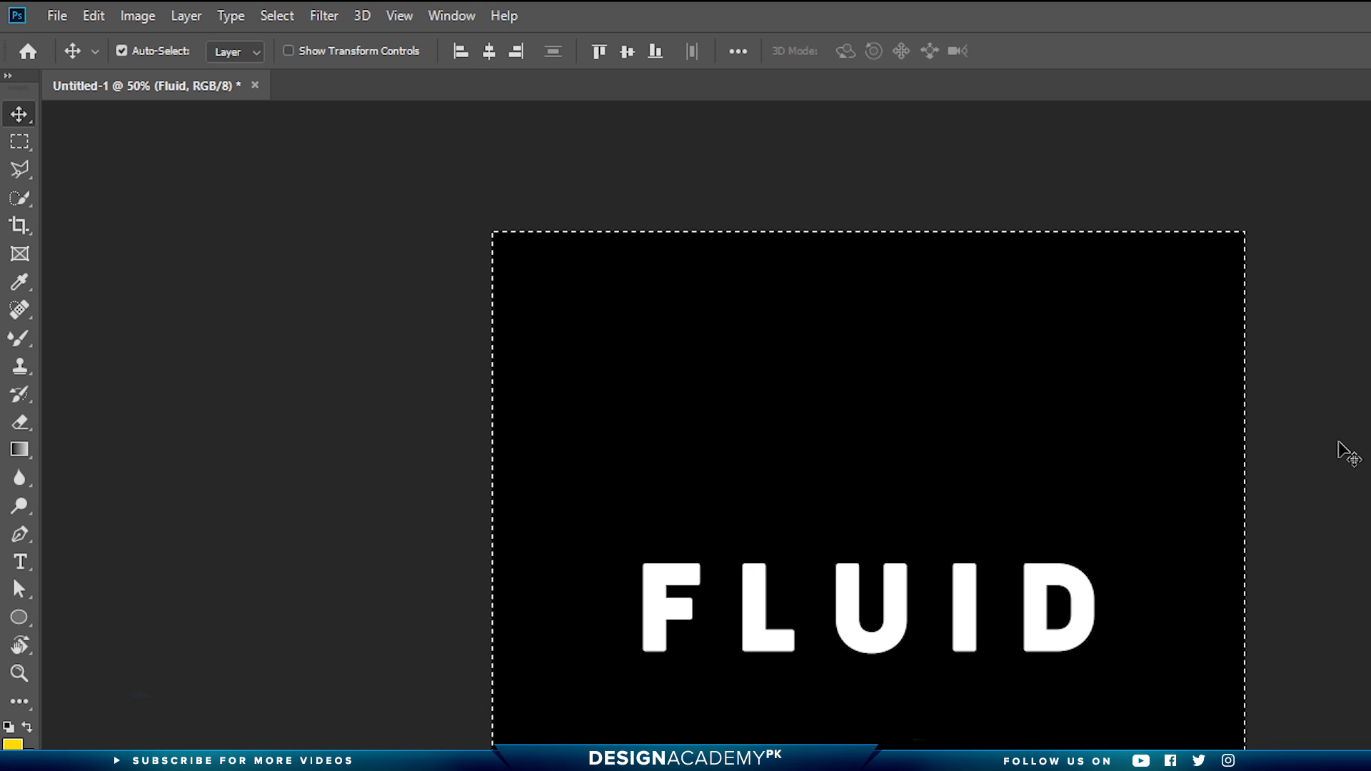
pyautogui.click(277, 16)
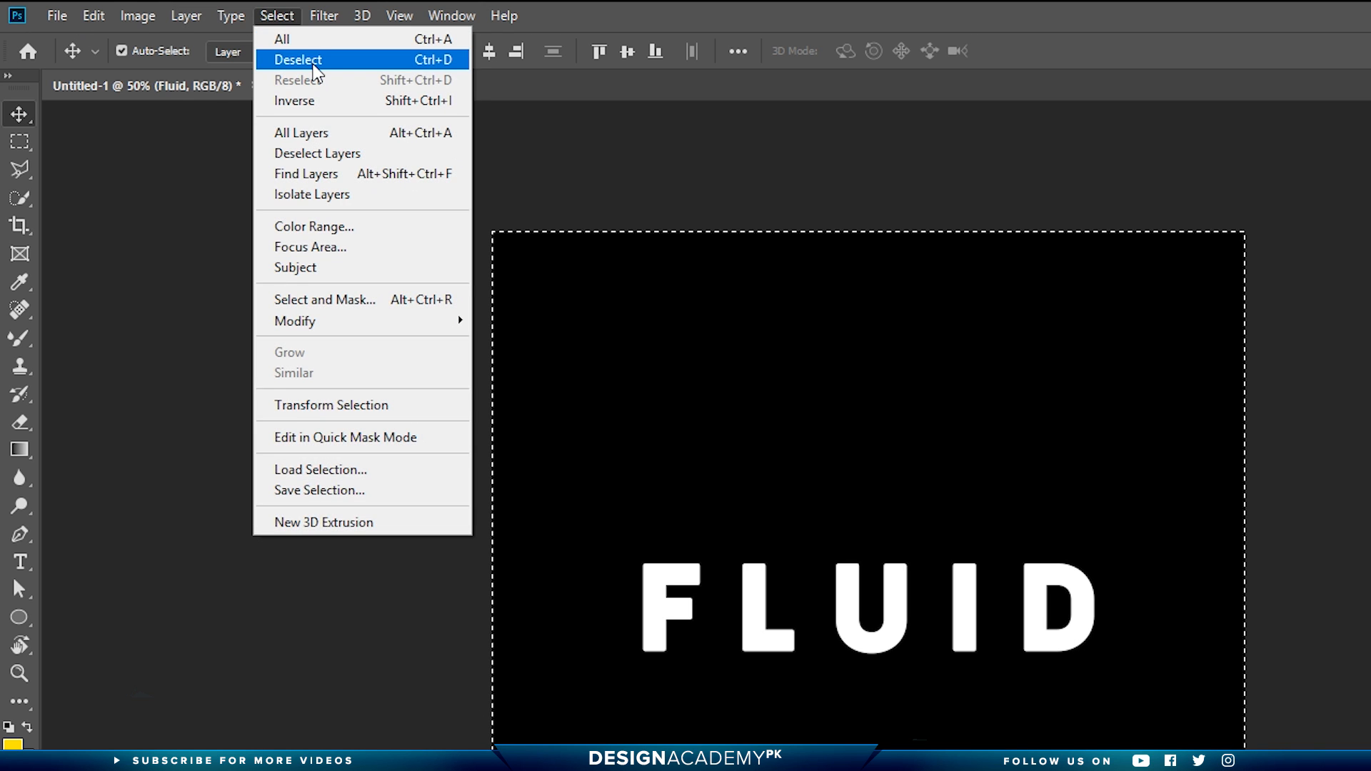
pyautogui.click(292, 59)
# Step: Add an empty layer above the text, and hide the black fill to load the Mixer Brush from the gradient's orange area
pyautogui.click(1327, 742)
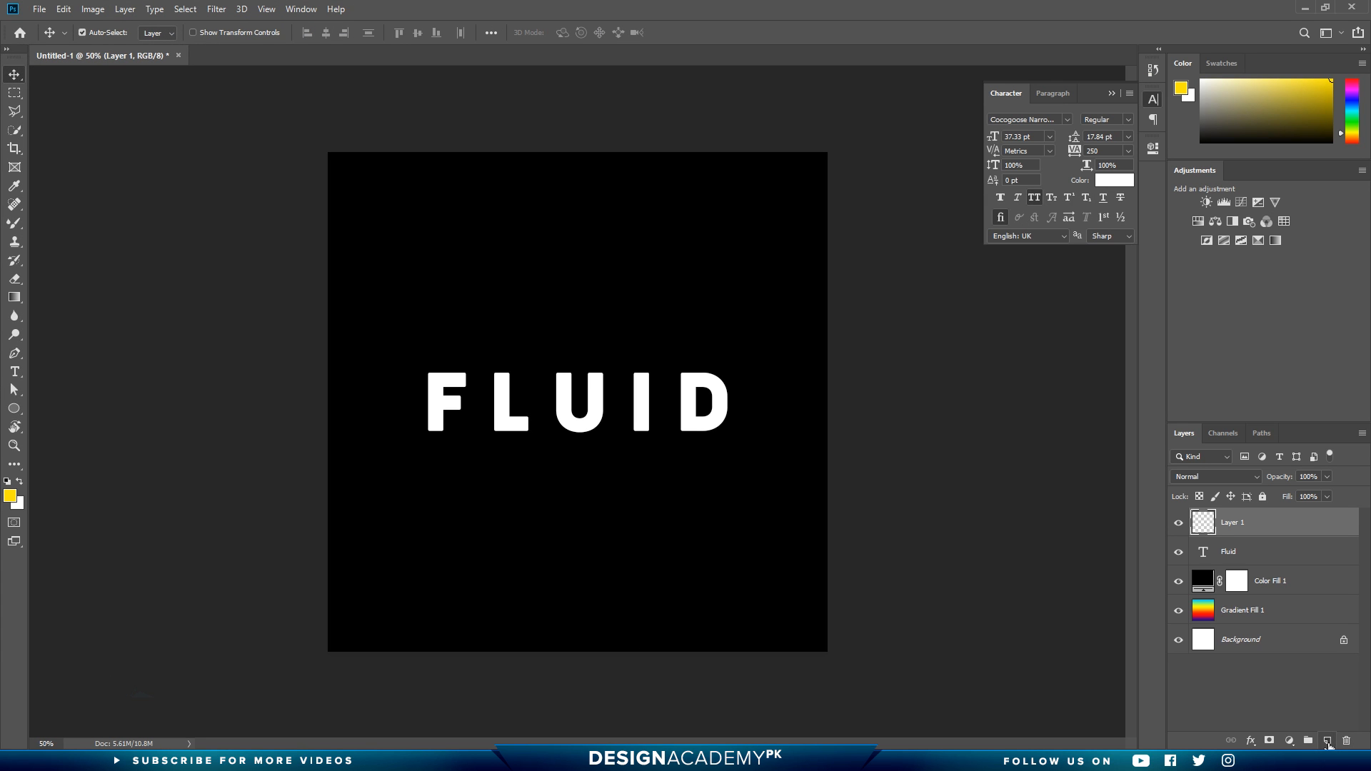
pyautogui.click(1246, 616)
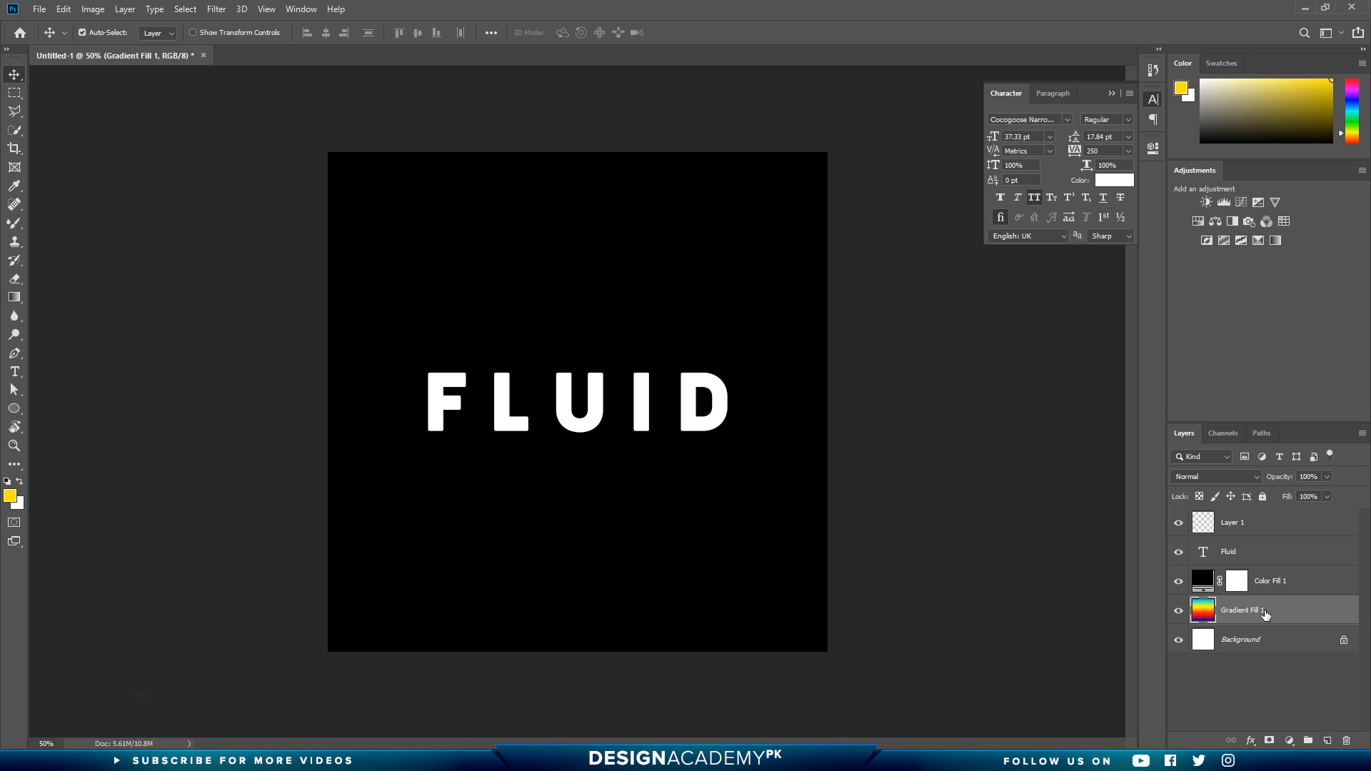
pyautogui.click(13, 226)
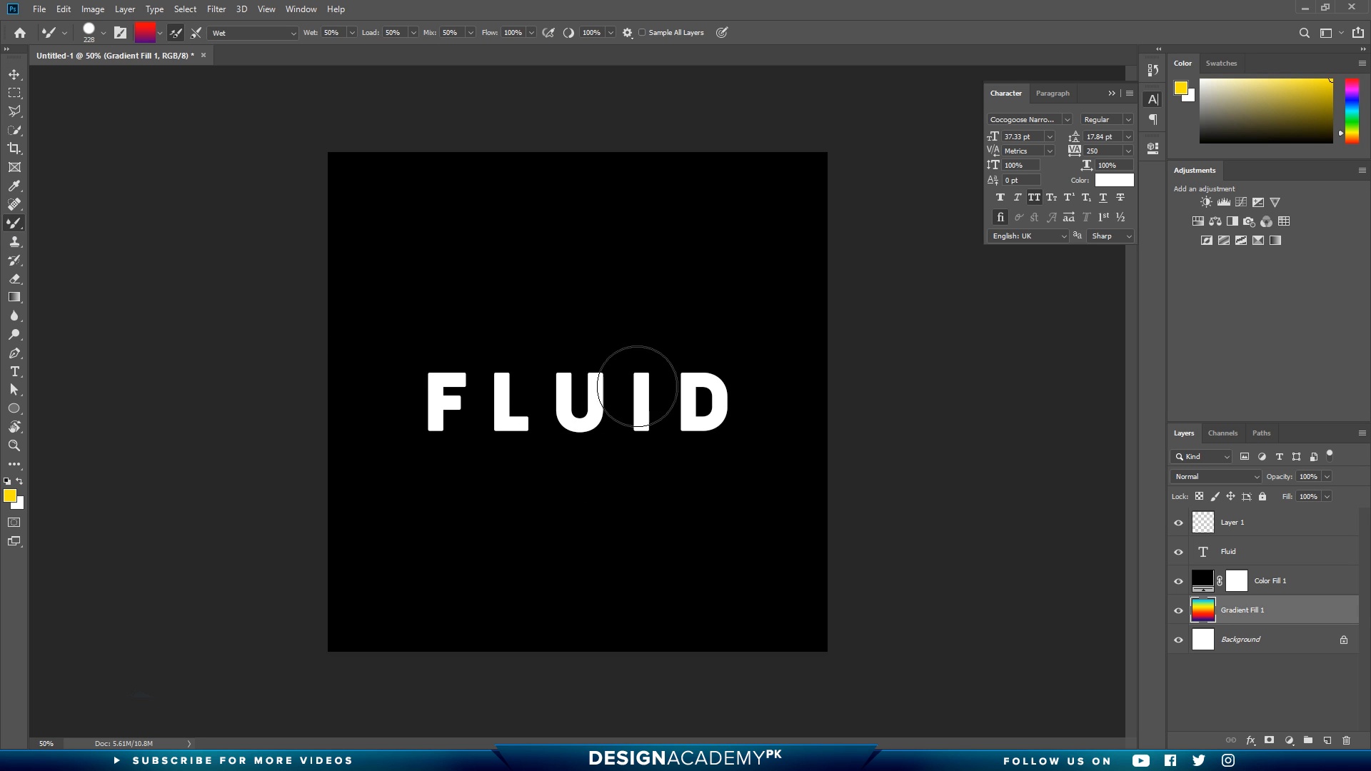
pyautogui.click(1177, 586)
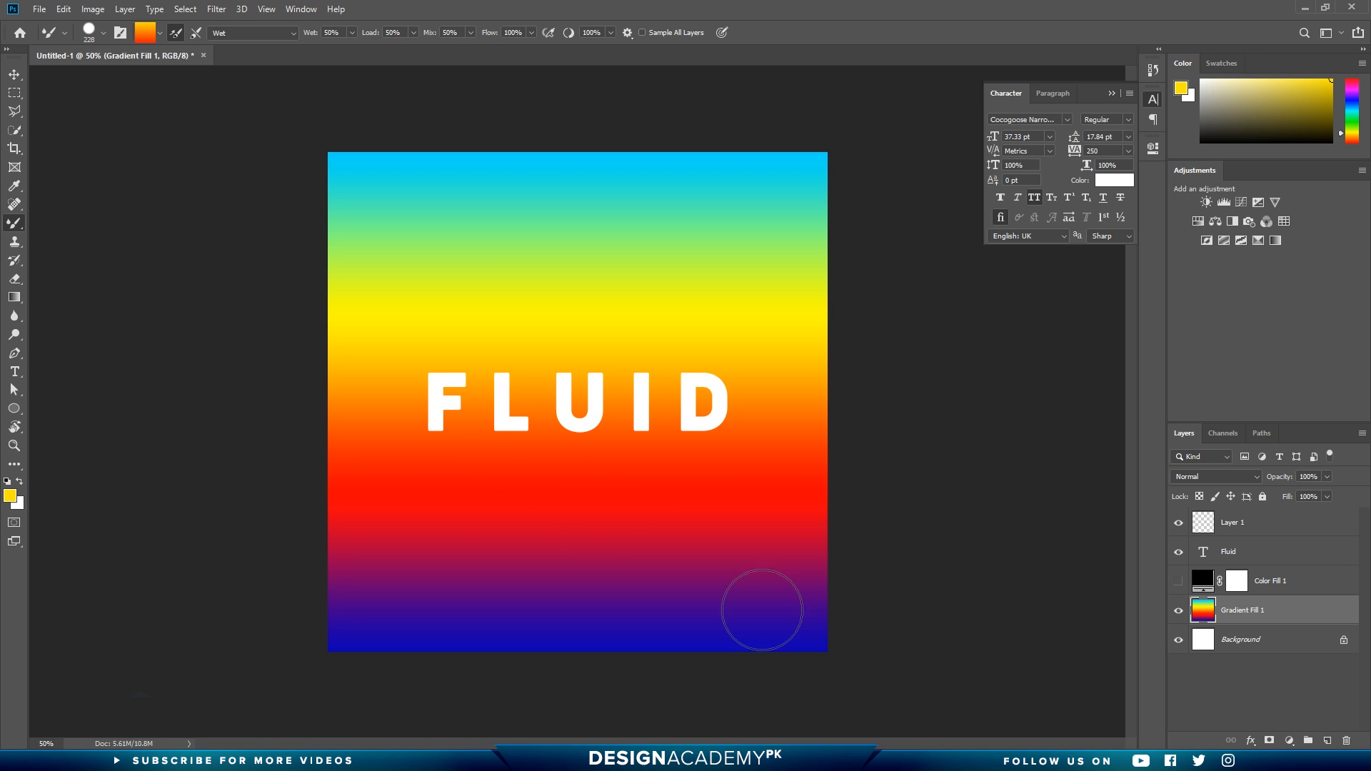
pyautogui.click(1258, 530)
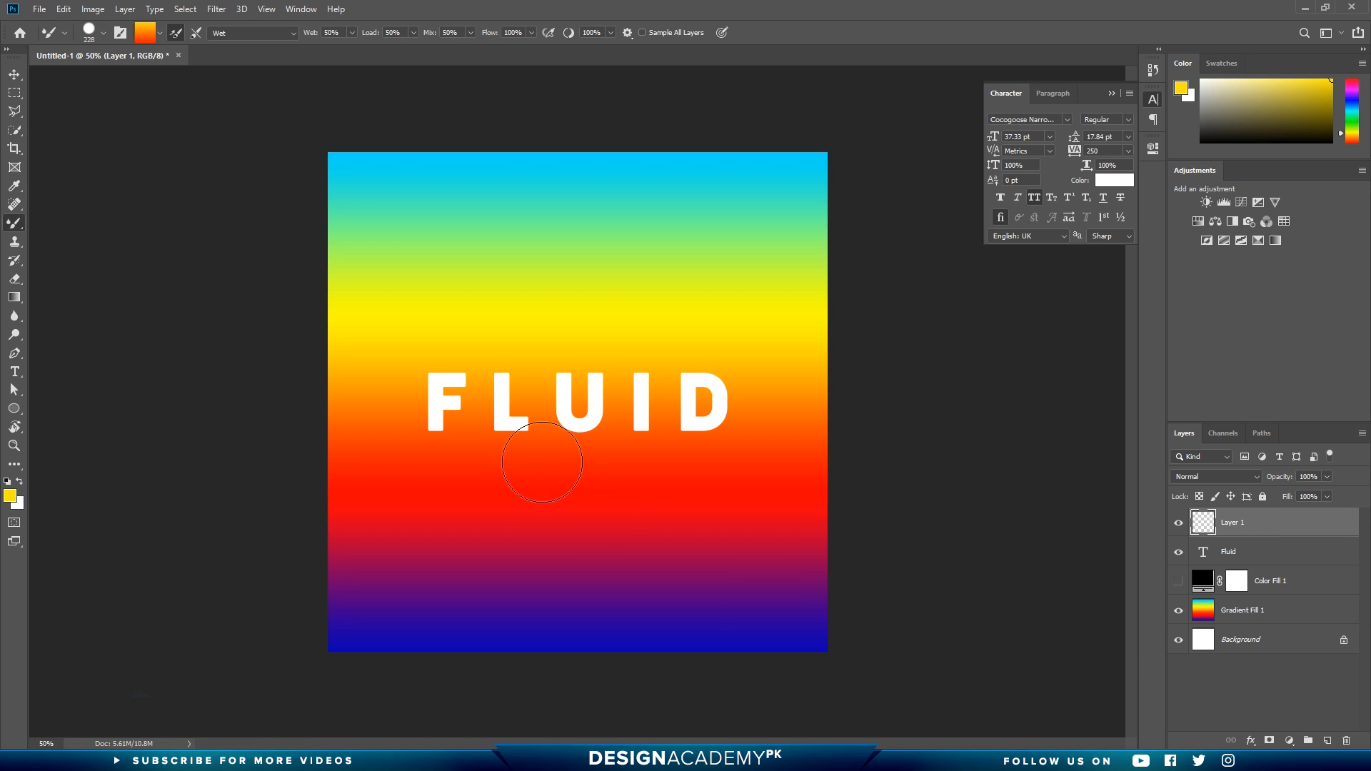
# Step: Paint an orange curved stroke below the letters F to U and a dot above the I with a 156 px brush
pyautogui.moveTo(619, 450)
pyautogui.mouseDown()
pyautogui.moveTo(556, 482)
pyautogui.moveTo(394, 432)
pyautogui.mouseUp()
pyautogui.hotkey('ctrl', 'z')
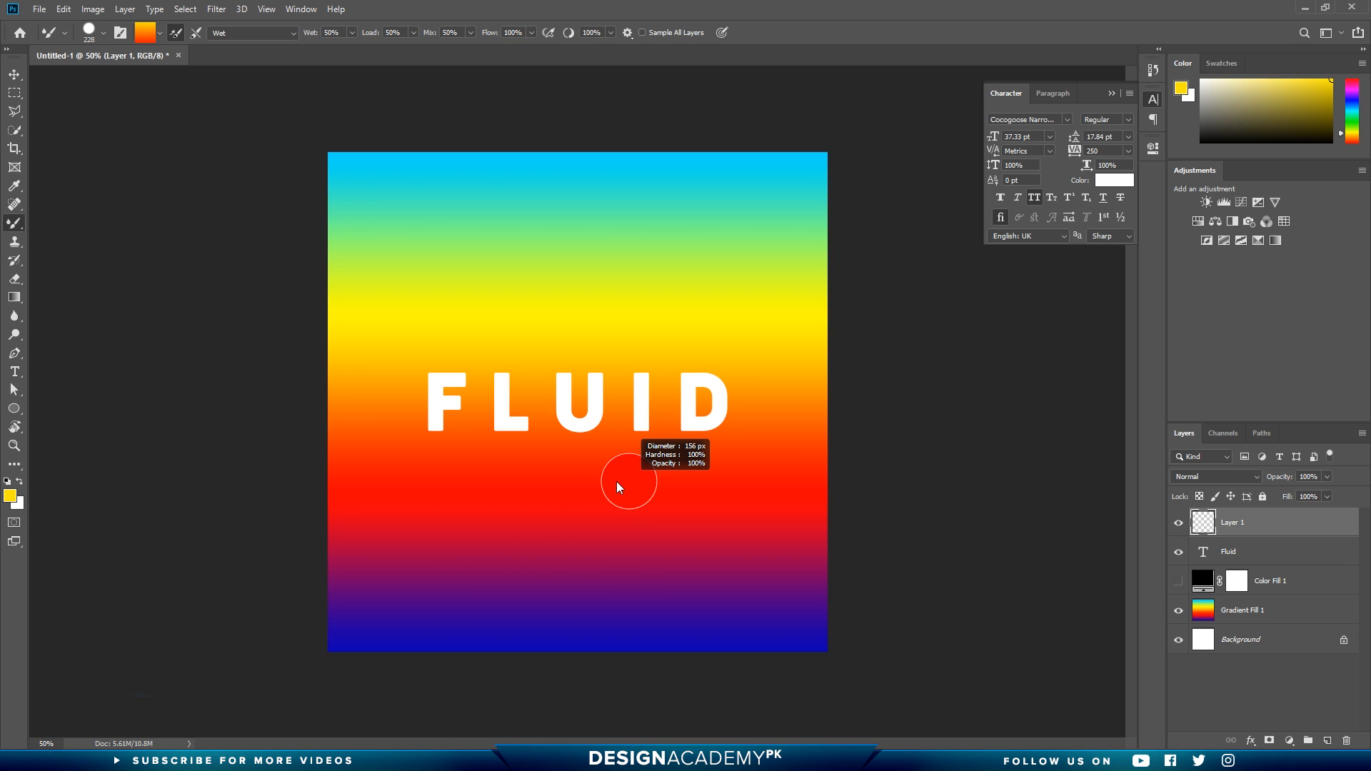
pyautogui.moveTo(418, 421)
pyautogui.mouseDown()
pyautogui.moveTo(473, 464)
pyautogui.moveTo(542, 456)
pyautogui.moveTo(564, 432)
pyautogui.mouseUp()
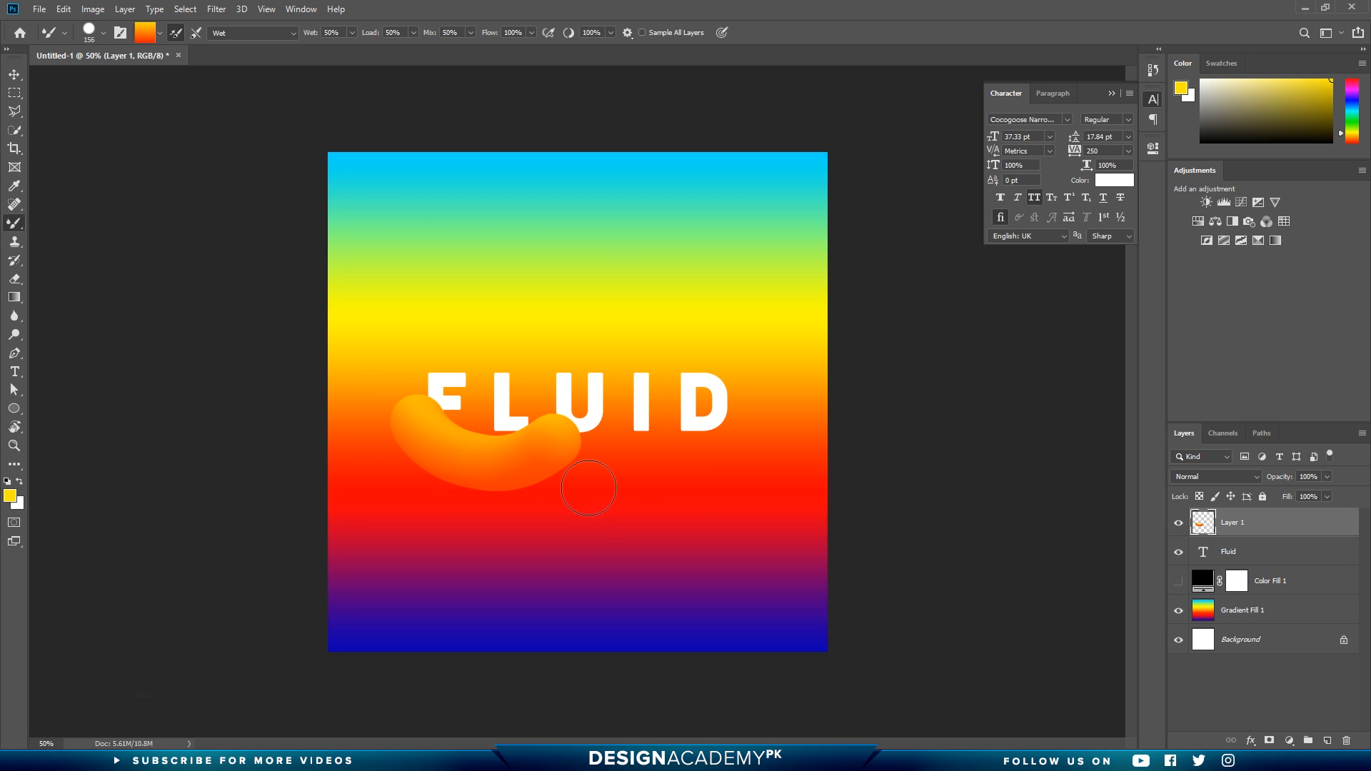
pyautogui.click(624, 345)
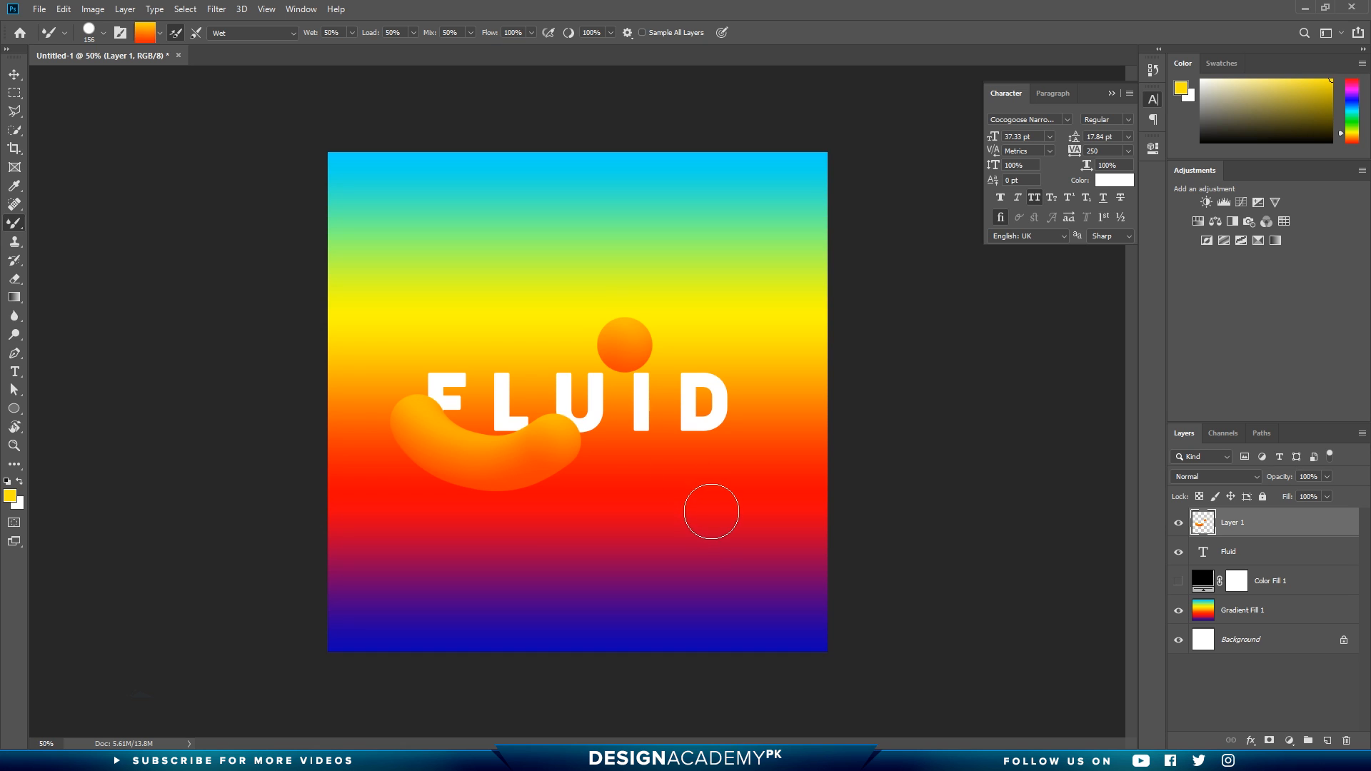
# Step: Reduce the brush size and paint a thin orange curved stroke just right of the D
pyautogui.keyDown('alt'); pyautogui.rightClick(726, 477); pyautogui.keyUp('alt')
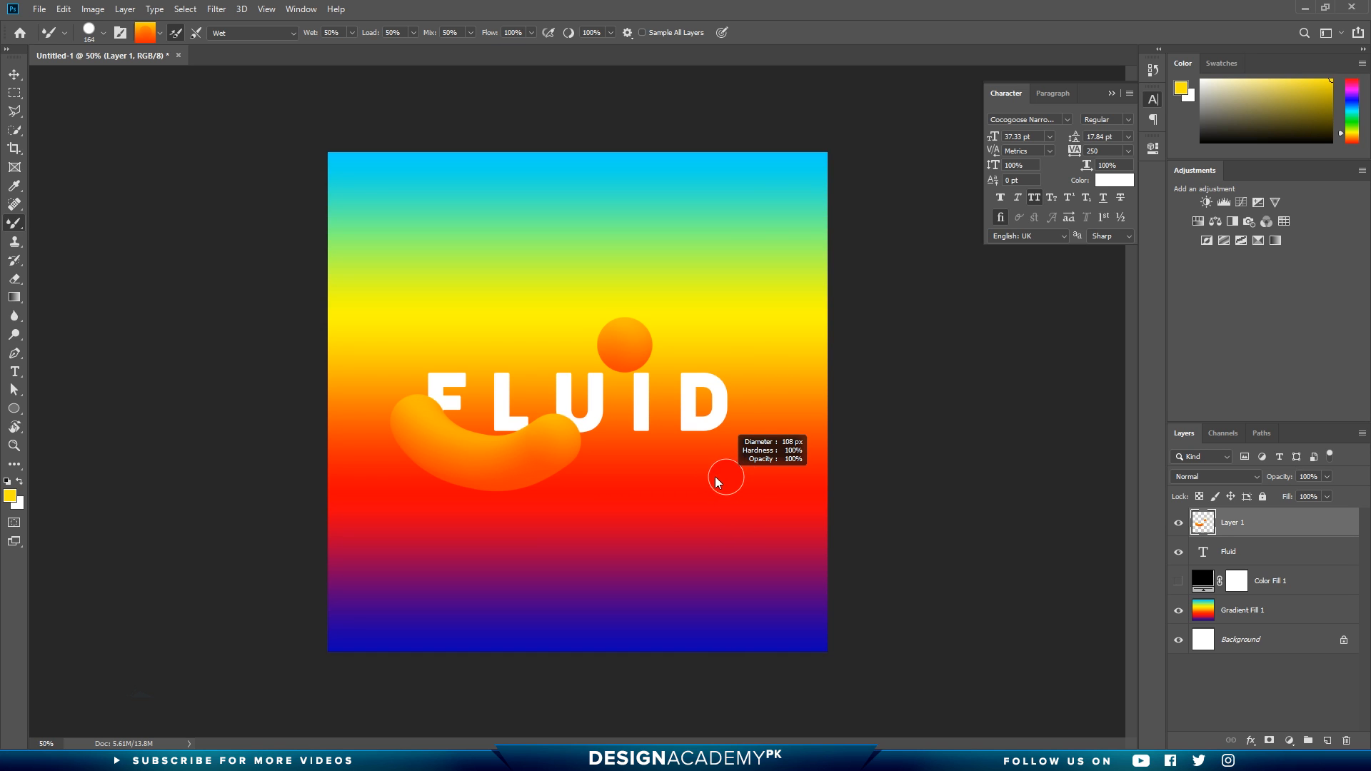
pyautogui.click(750, 357)
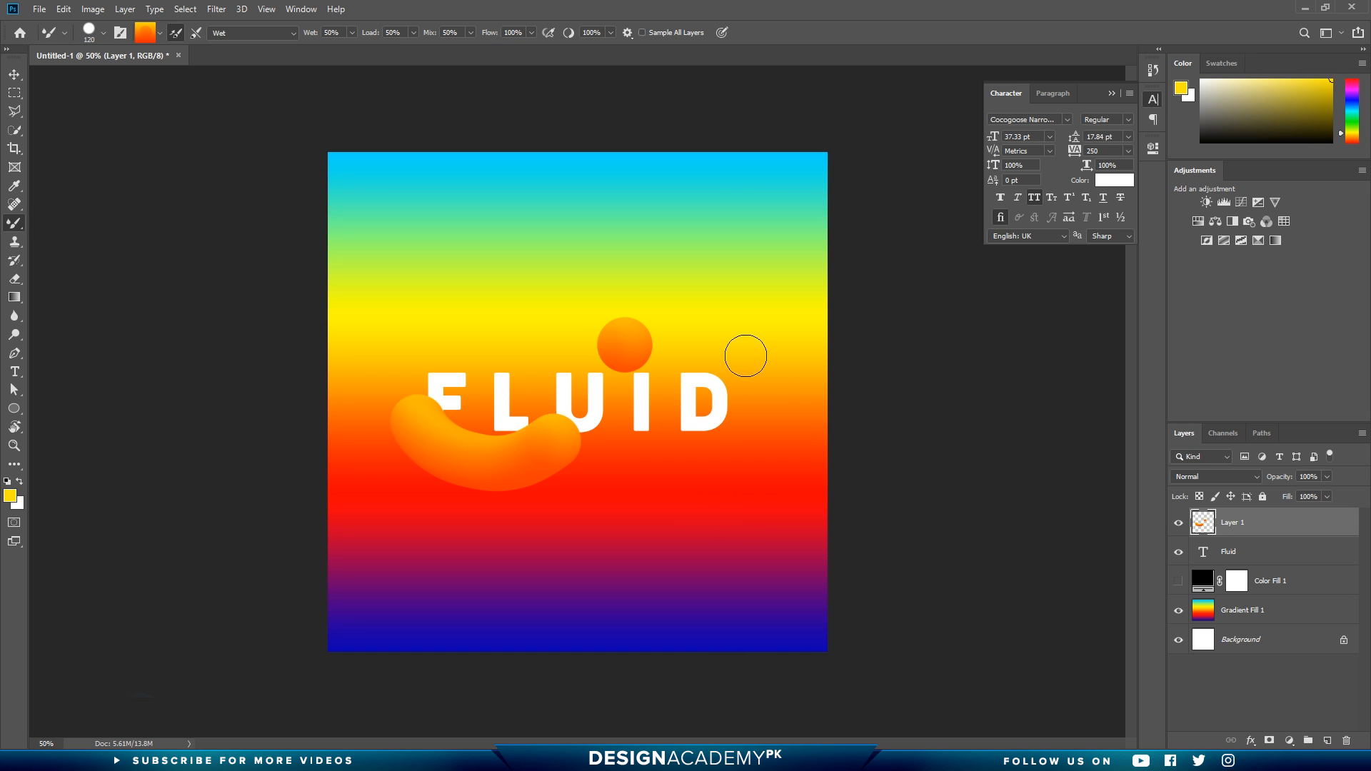
pyautogui.moveTo(750, 354); pyautogui.dragTo(751, 451)
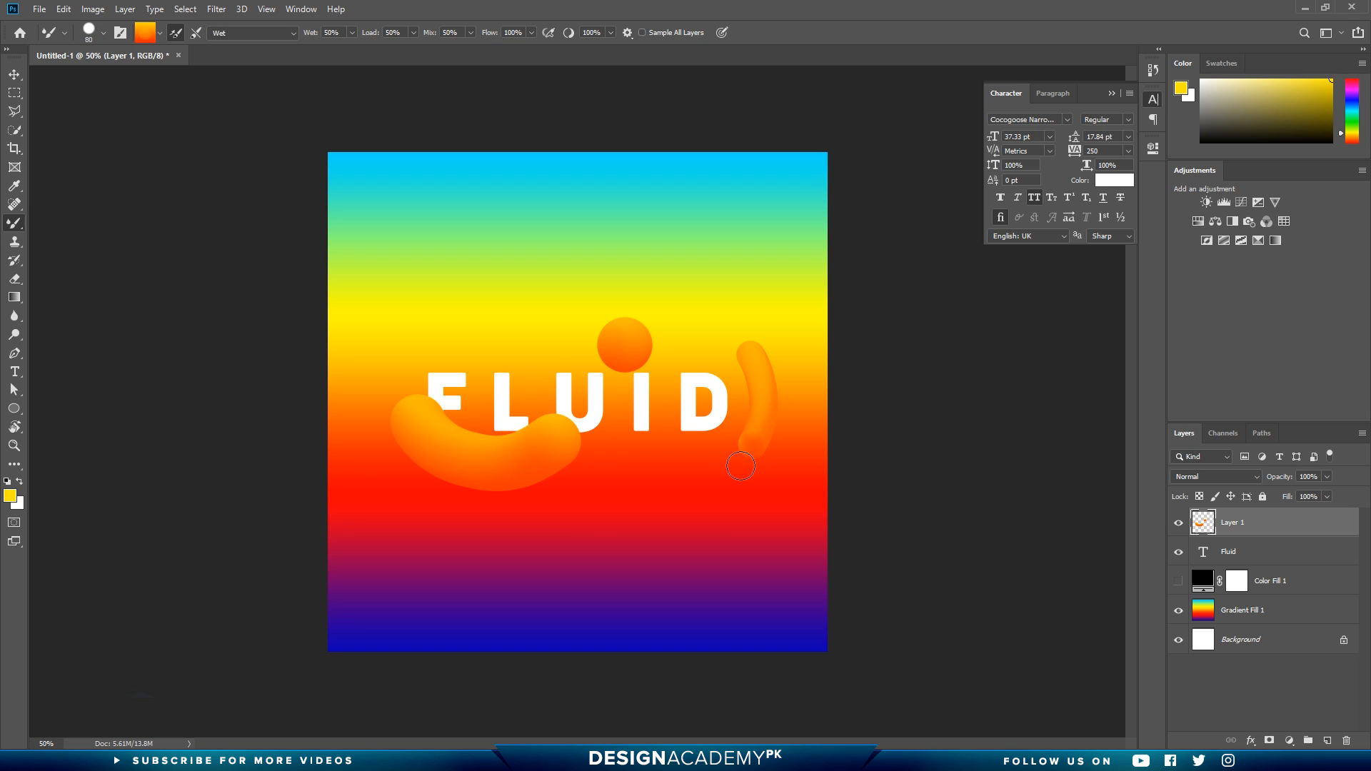
# Step: Sample the gradient's red-to-purple area with a 236 px Mixer Brush, and add an empty layer above Layer 1
pyautogui.keyDown('alt'); pyautogui.rightClick(574, 521); pyautogui.keyUp('alt')
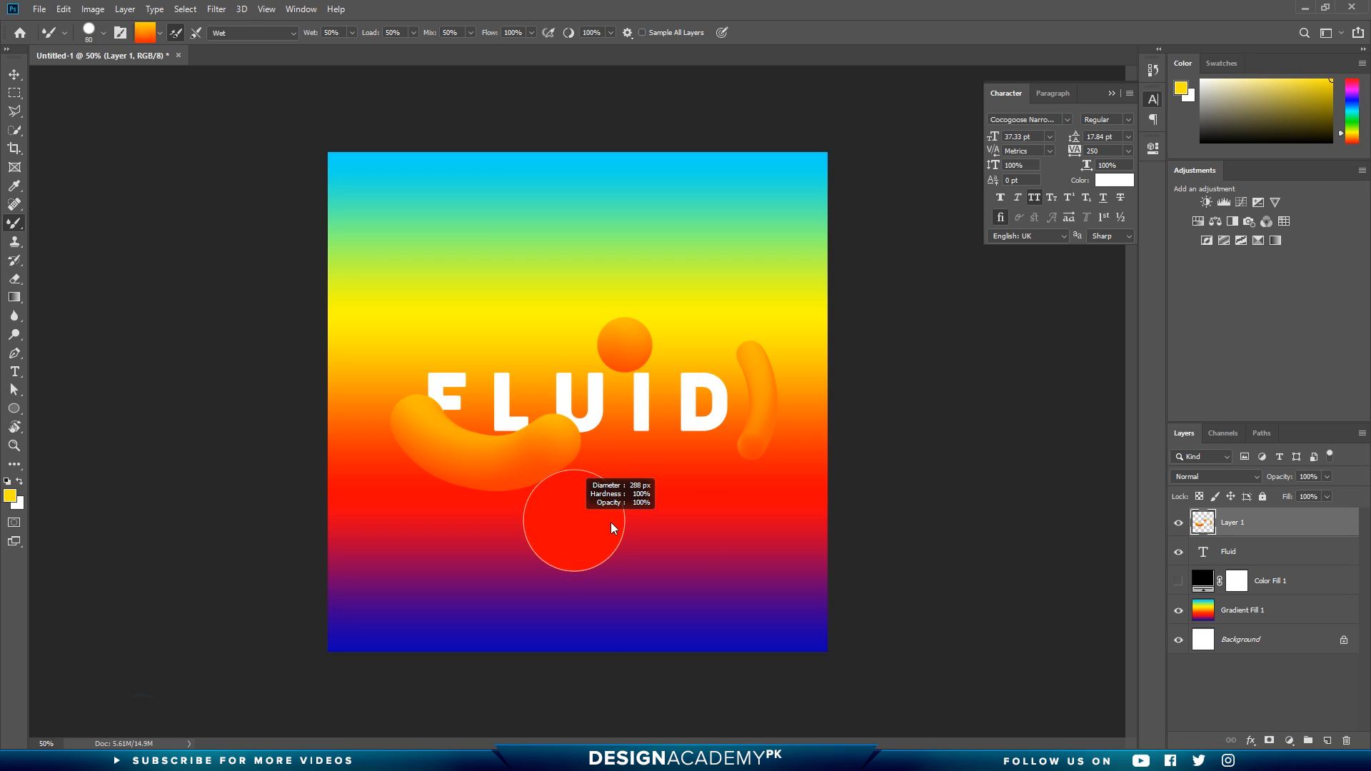
pyautogui.click(1254, 618)
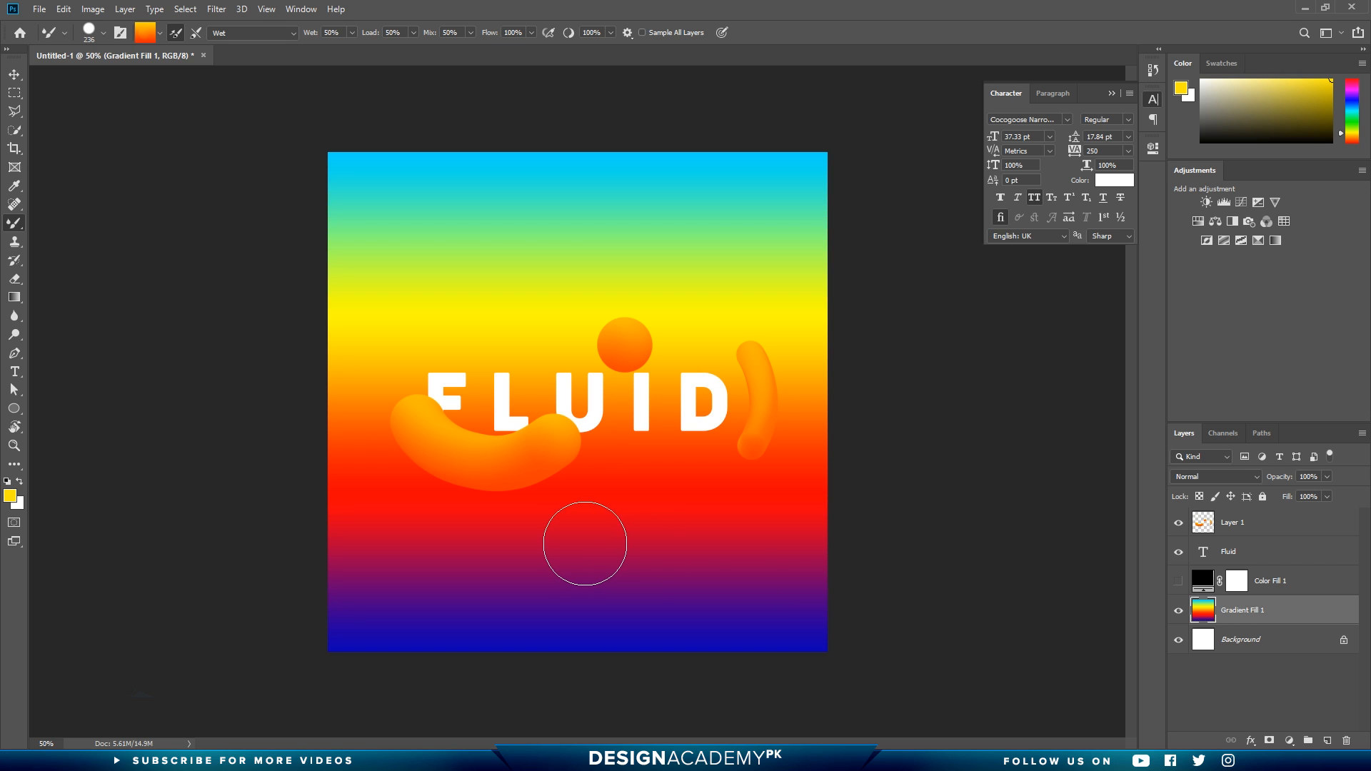
pyautogui.keyDown('alt'); pyautogui.click(583, 546); pyautogui.keyUp('alt')
pyautogui.click(1254, 529)
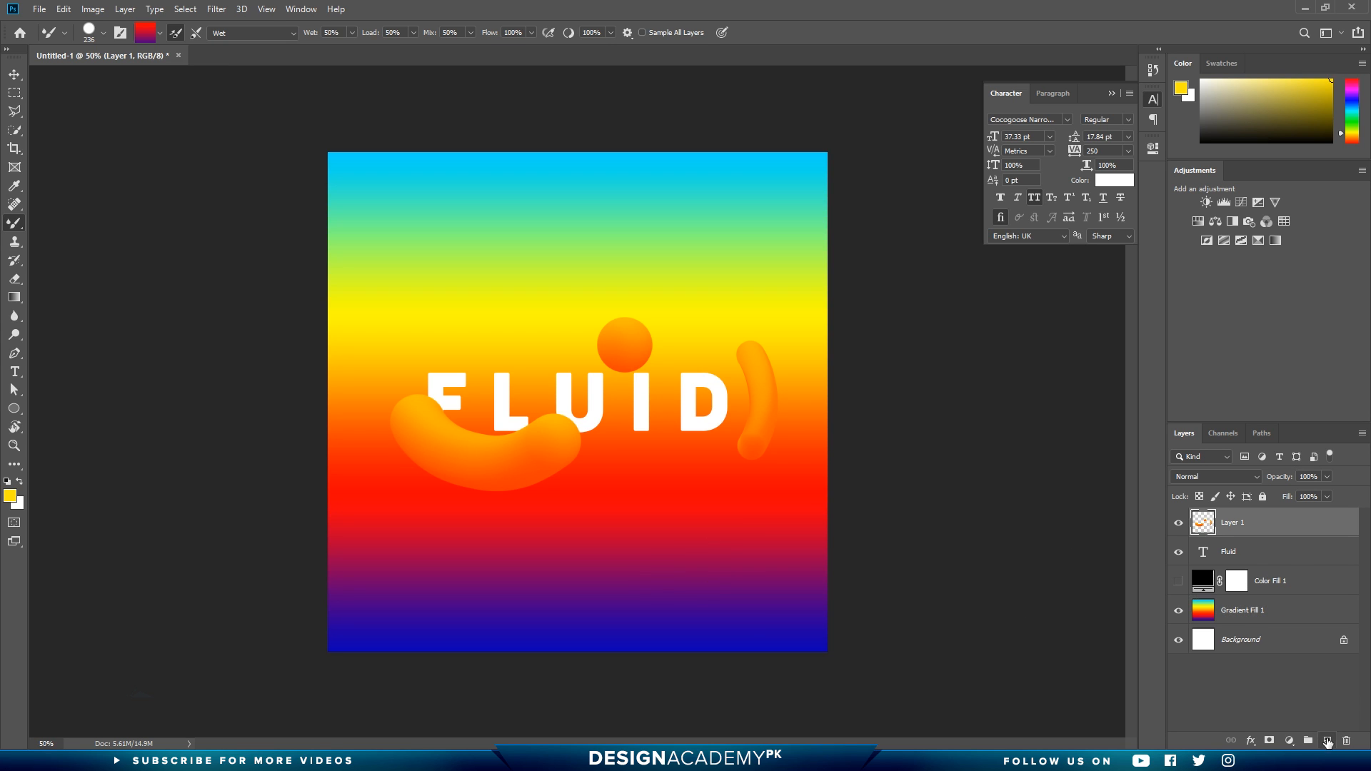
pyautogui.click(1326, 741)
# Step: Reduce the brush to 120 px and paint a red-purple arched stroke above the F and L on the new layer
pyautogui.keyDown('alt'); pyautogui.rightClick(609, 418); pyautogui.keyUp('alt')
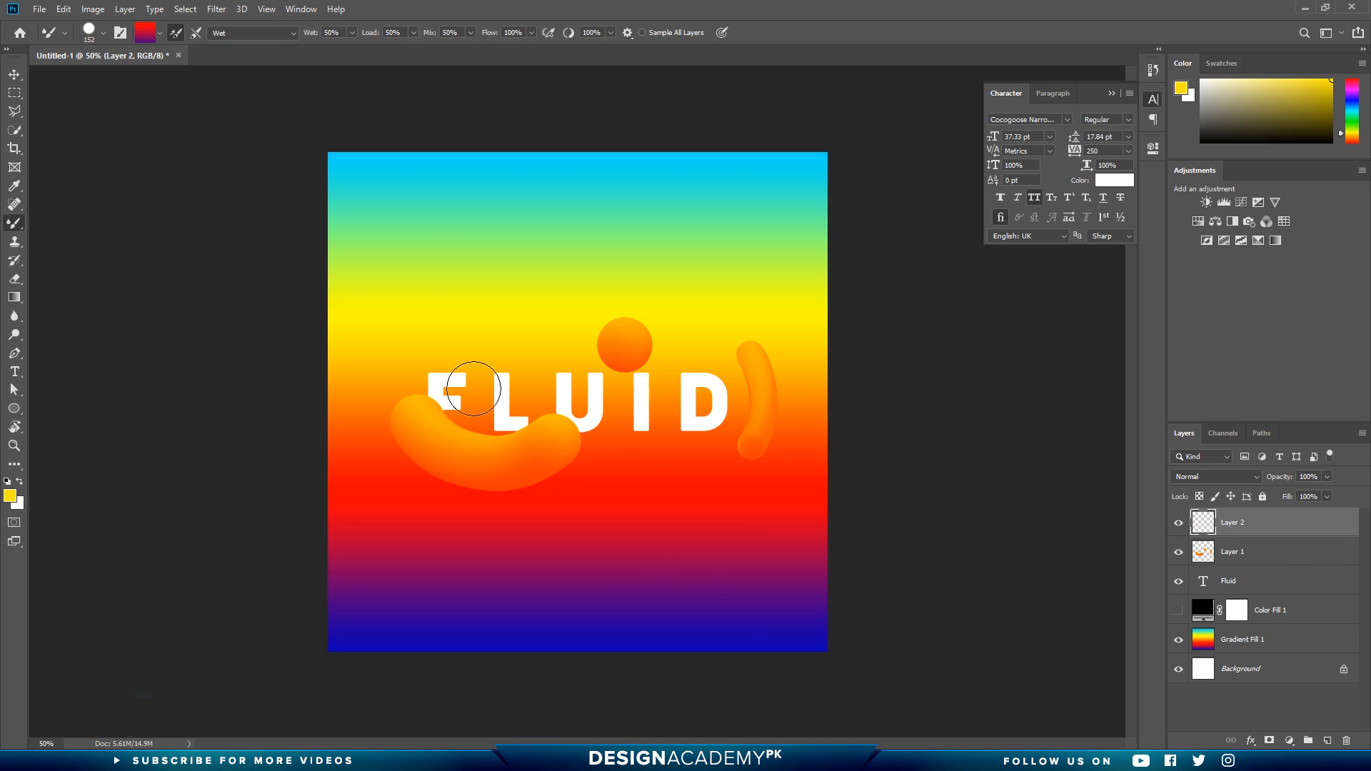
pyautogui.keyDown('alt'); pyautogui.rightClick(516, 383); pyautogui.keyUp('alt')
pyautogui.moveTo(514, 379); pyautogui.dragTo(529, 383)
pyautogui.moveTo(437, 333); pyautogui.dragTo(530, 352)
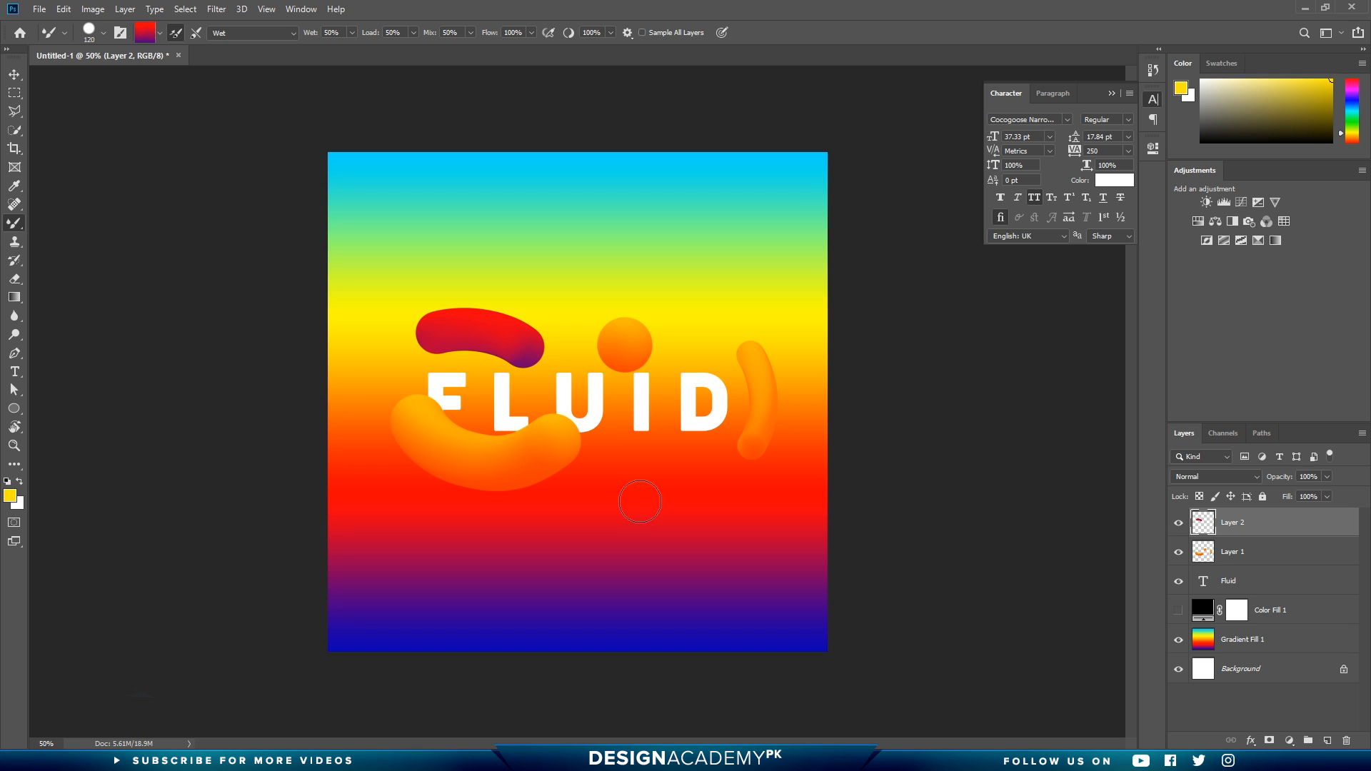
# Step: Sample the gradient's purple-to-blue area with the Mixer Brush, and add an empty layer above Layer 2
pyautogui.click(1265, 651)
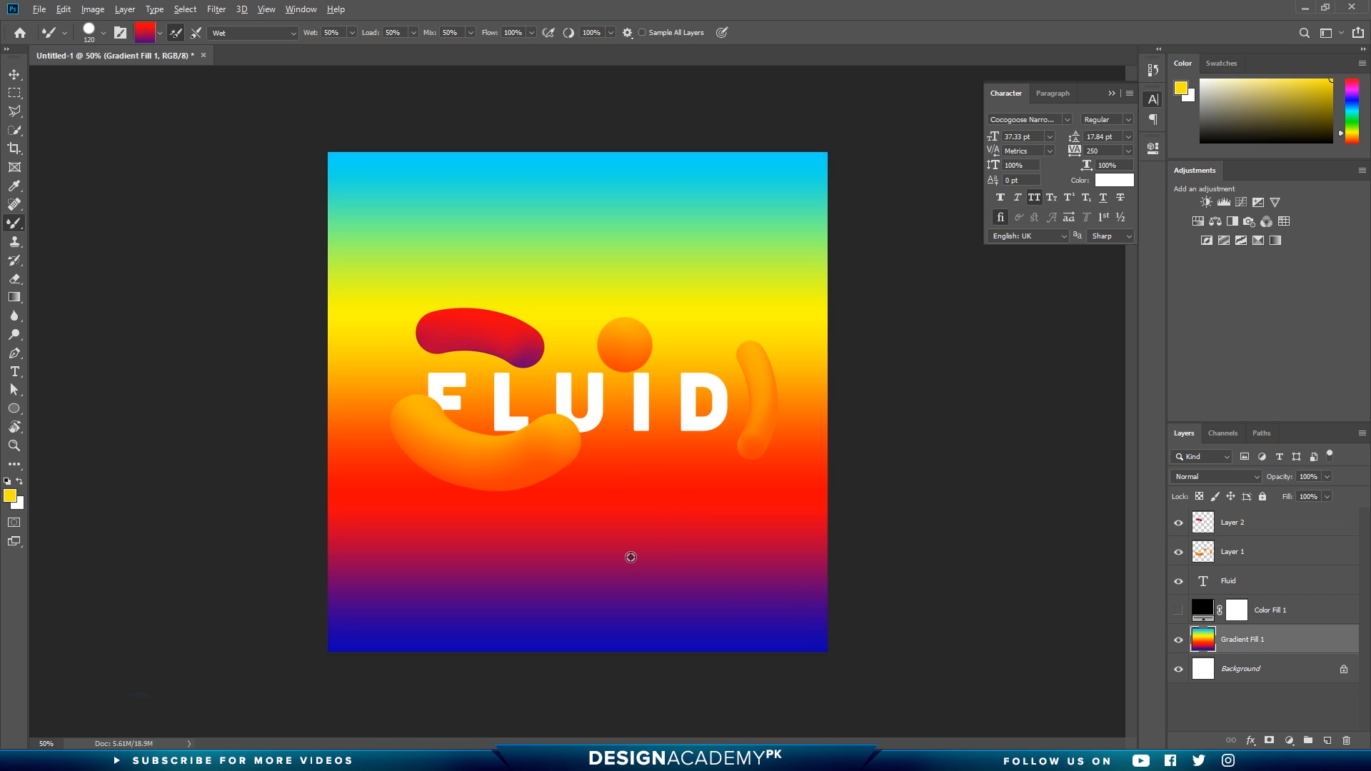
pyautogui.keyDown('alt'); pyautogui.click(694, 592); pyautogui.keyUp('alt')
pyautogui.click(1282, 535)
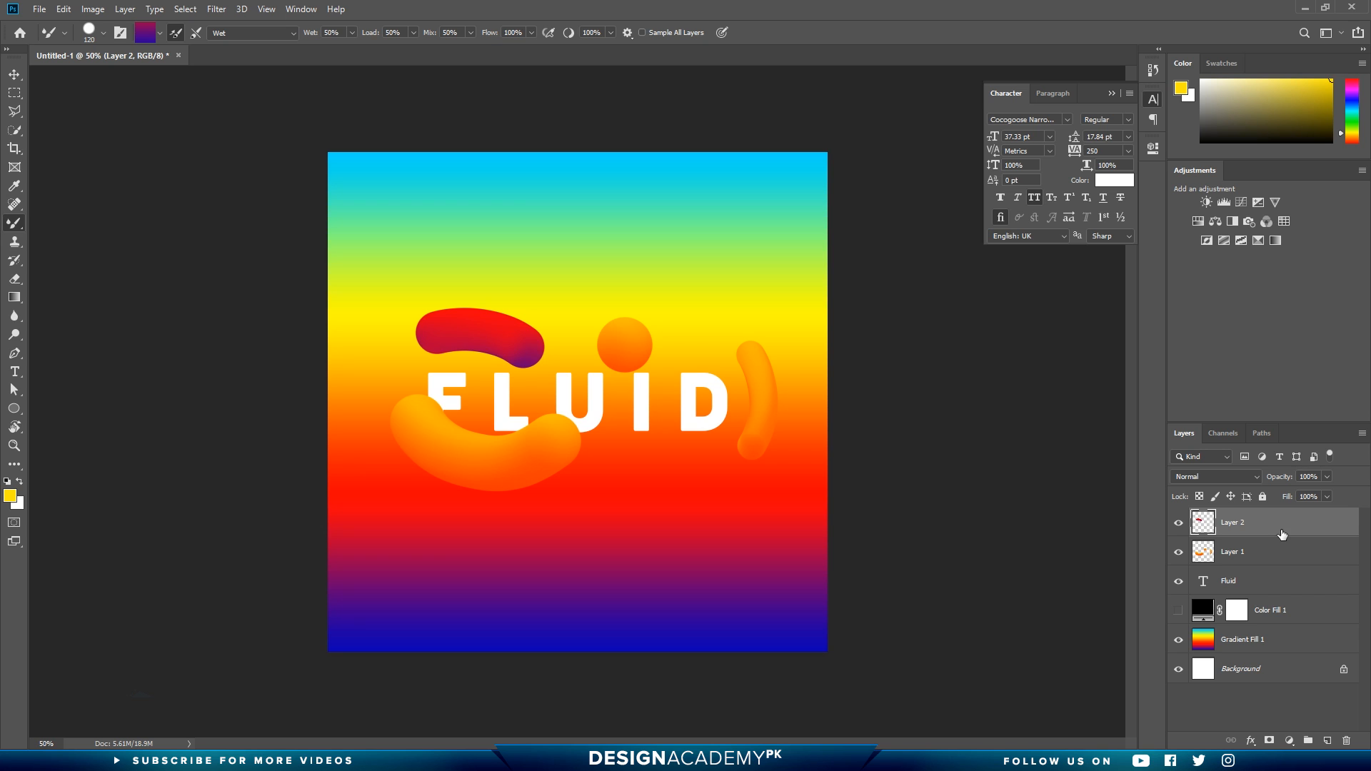
pyautogui.click(1325, 743)
# Step: Paint large purple strokes across the canvas's upper-right corner and down its left side at 336 px, and move their layer directly above the text
pyautogui.moveTo(646, 257)
pyautogui.mouseDown()
pyautogui.moveTo(706, 258)
pyautogui.moveTo(690, 259)
pyautogui.mouseUp()
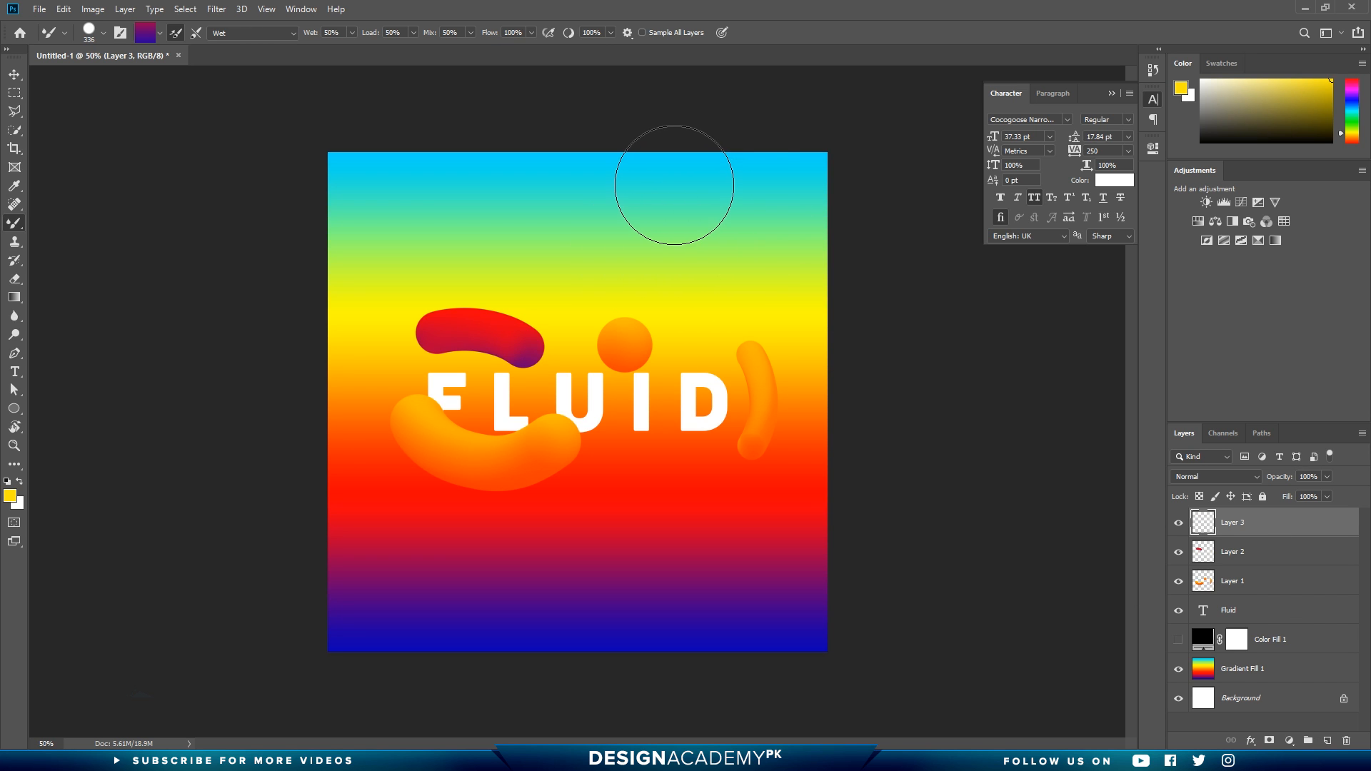
pyautogui.moveTo(674, 185)
pyautogui.mouseDown()
pyautogui.moveTo(766, 200)
pyautogui.moveTo(823, 247)
pyautogui.moveTo(864, 328)
pyautogui.mouseUp()
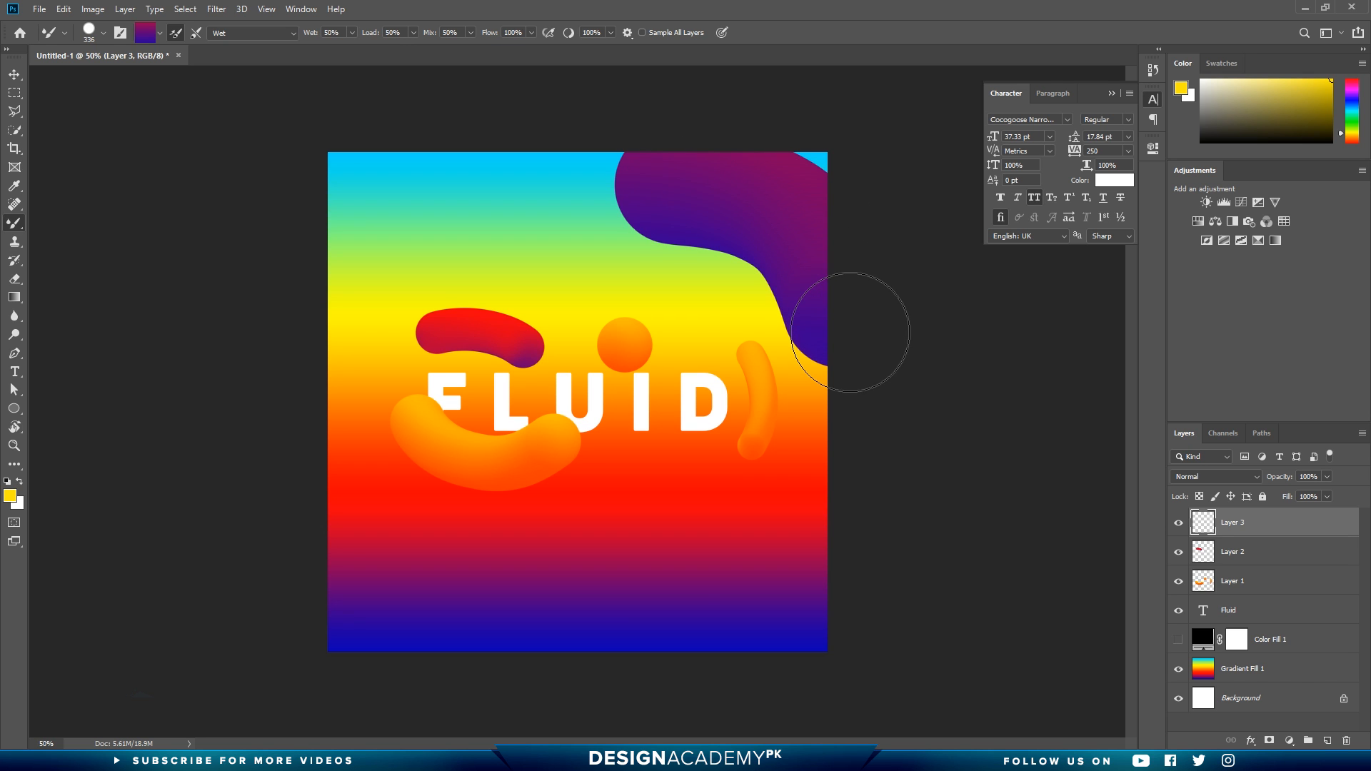
pyautogui.moveTo(358, 345)
pyautogui.mouseDown()
pyautogui.moveTo(316, 475)
pyautogui.moveTo(325, 594)
pyautogui.moveTo(429, 657)
pyautogui.mouseUp()
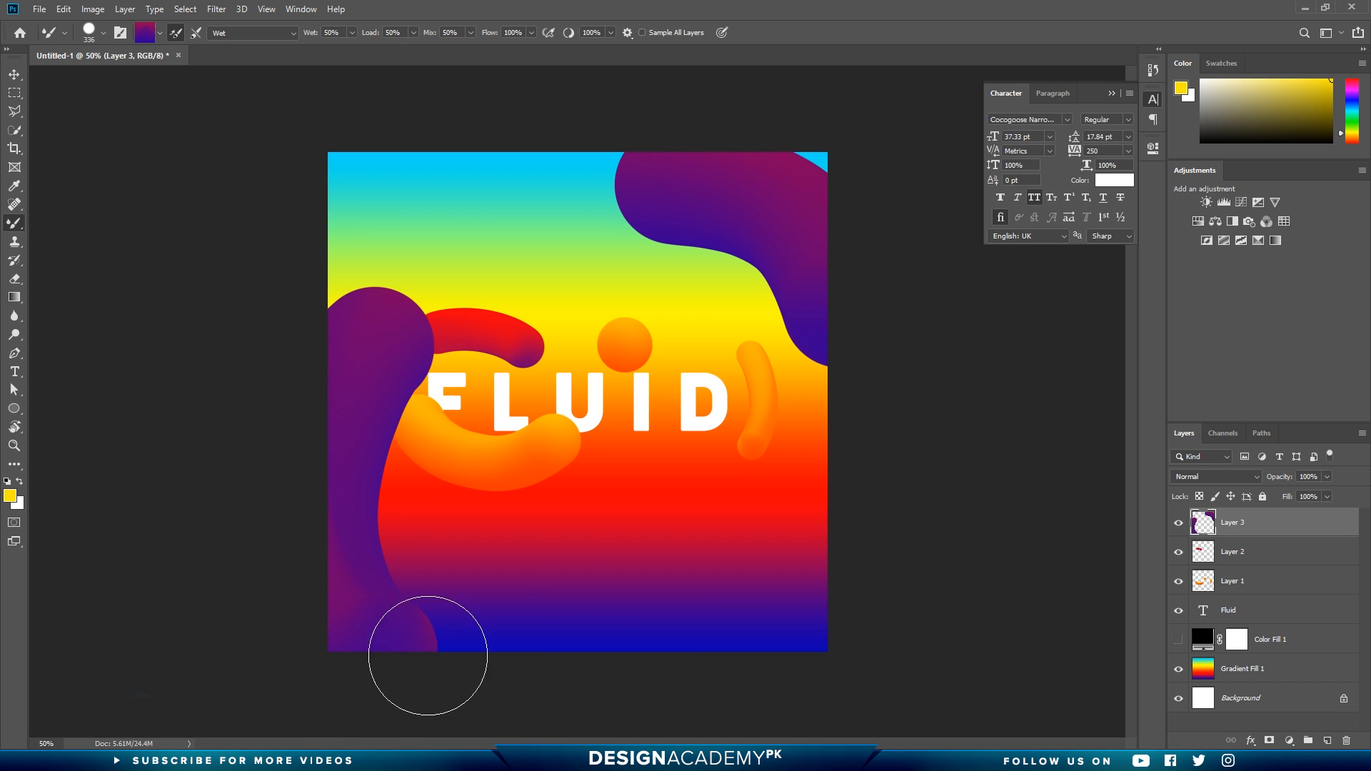
pyautogui.click(12, 74)
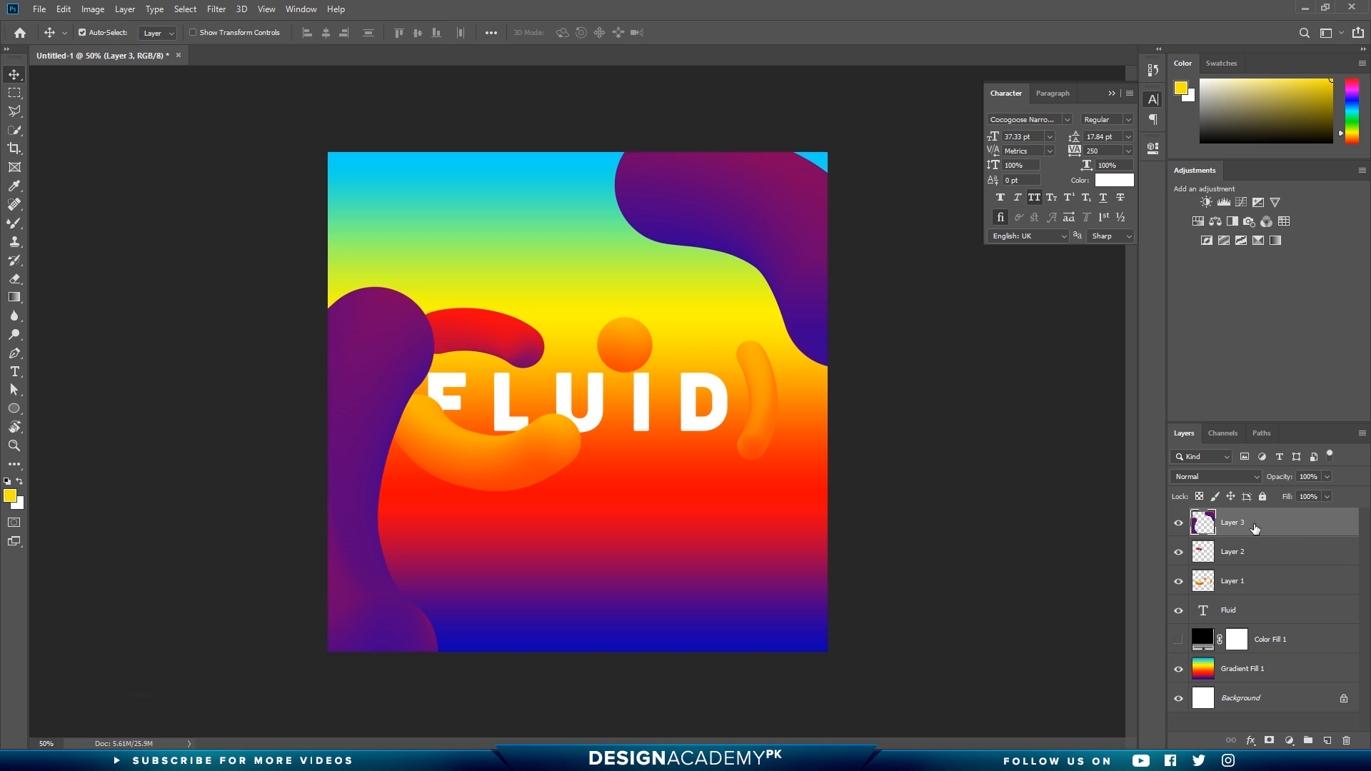
pyautogui.moveTo(1250, 527); pyautogui.dragTo(1231, 586)
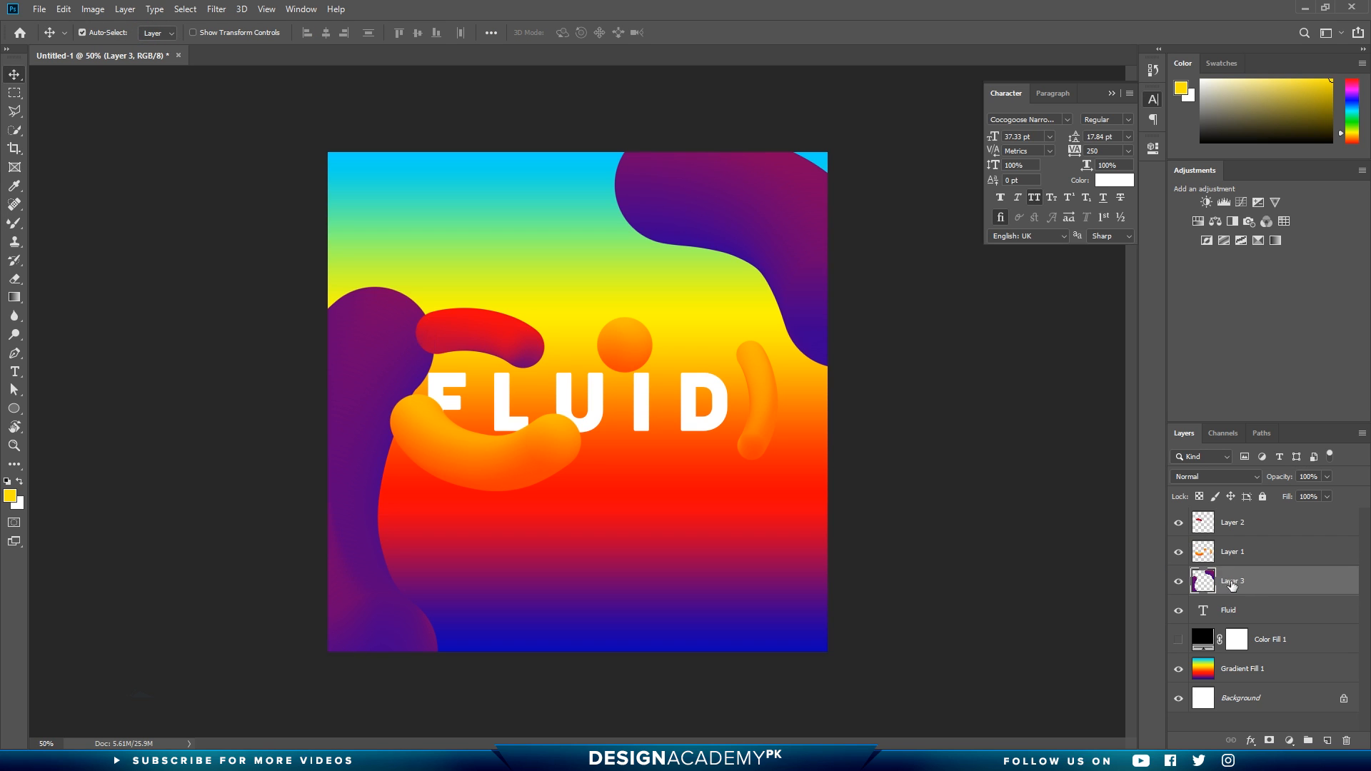
# Step: Rotate the red-purple stroke on Layer 2 about 16° clockwise and reposition it so it overlaps the top of the L
pyautogui.click(1218, 516)
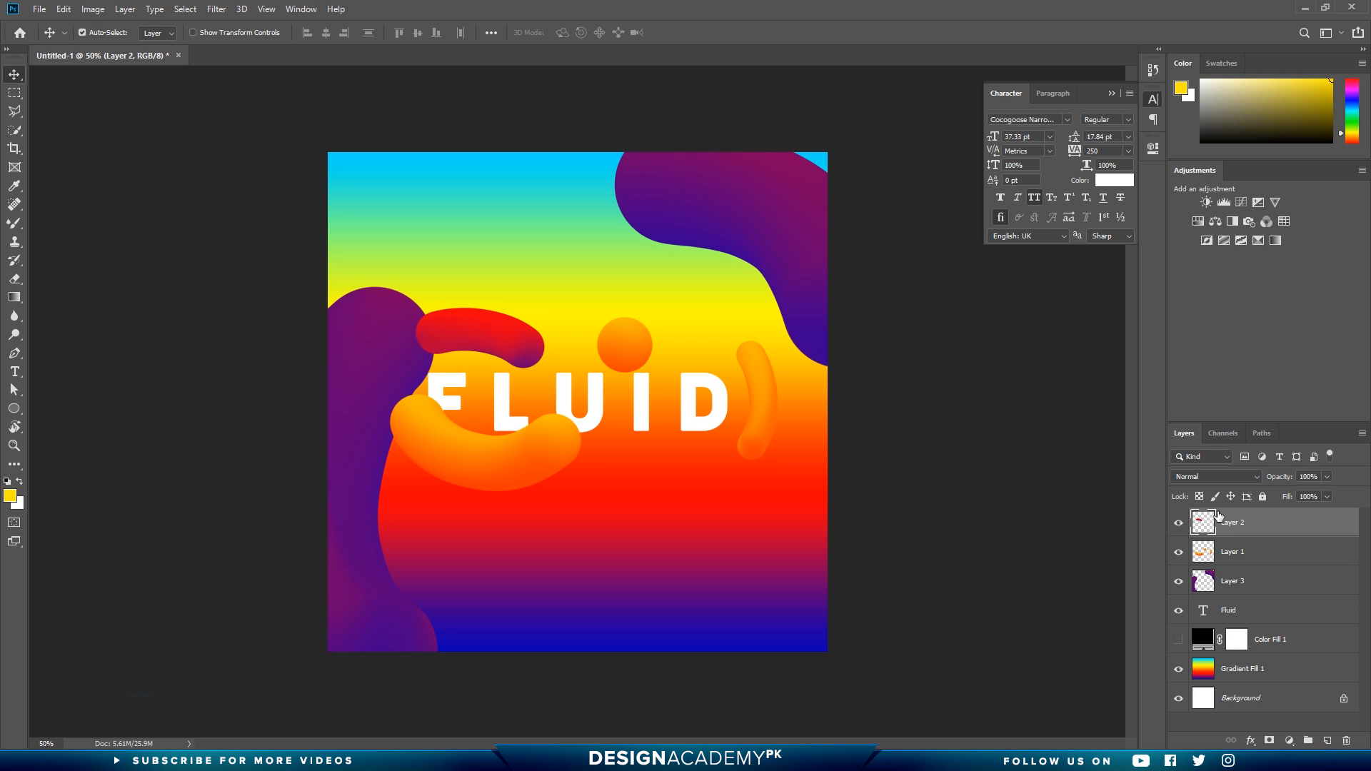
pyautogui.moveTo(489, 337); pyautogui.dragTo(535, 354)
pyautogui.hotkey('ctrl', 't')
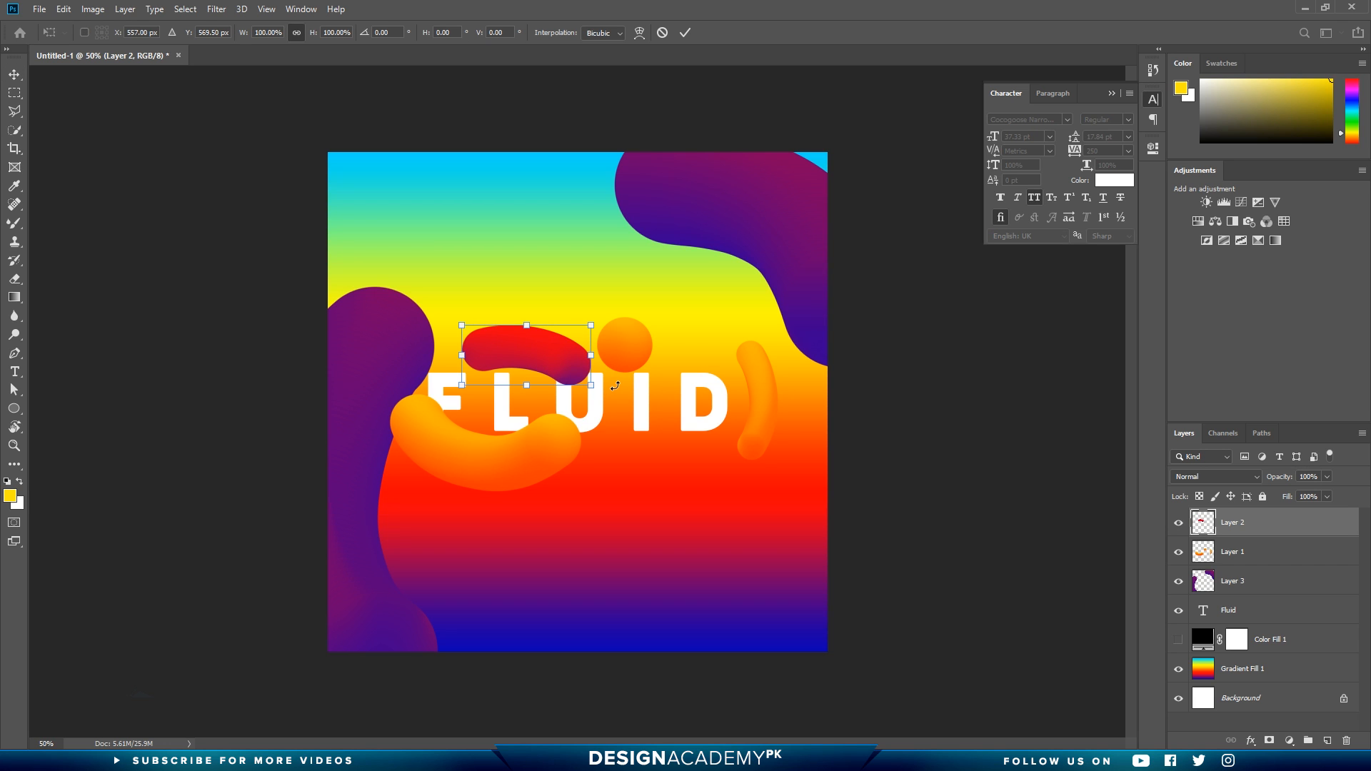
pyautogui.moveTo(608, 395); pyautogui.dragTo(606, 428)
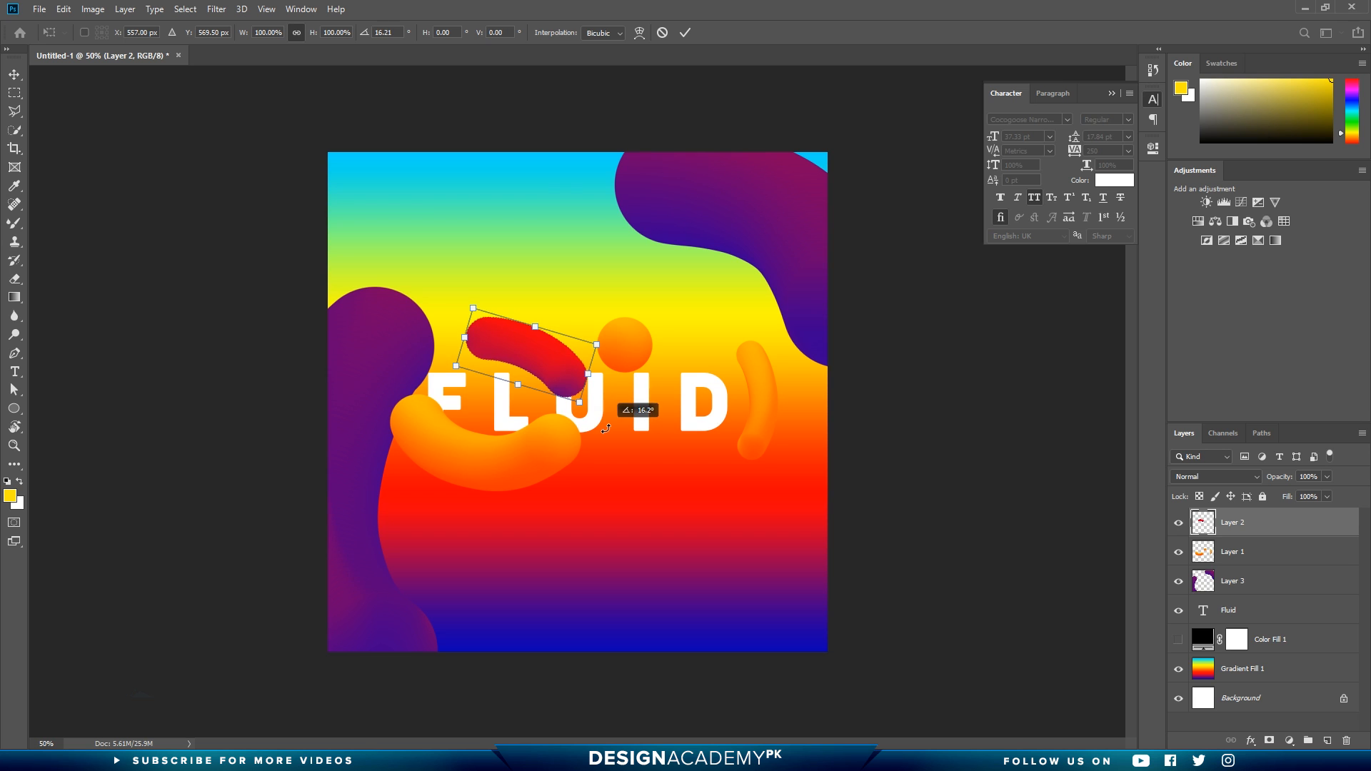
pyautogui.moveTo(543, 361); pyautogui.dragTo(490, 356)
pyautogui.press('Return')
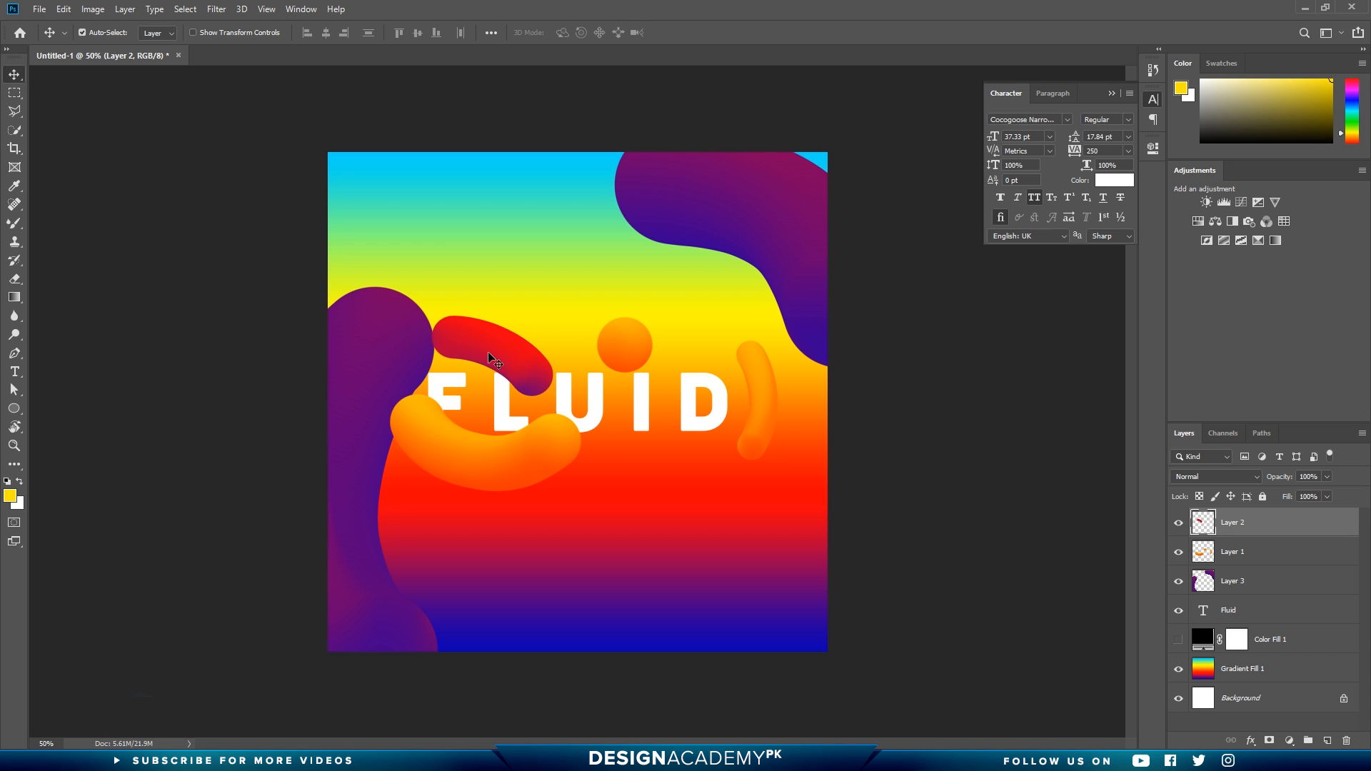
# Step: Apply a Gaussian Blur to the large purple strokes on Layer 3, softening their edges
pyautogui.click(1228, 580)
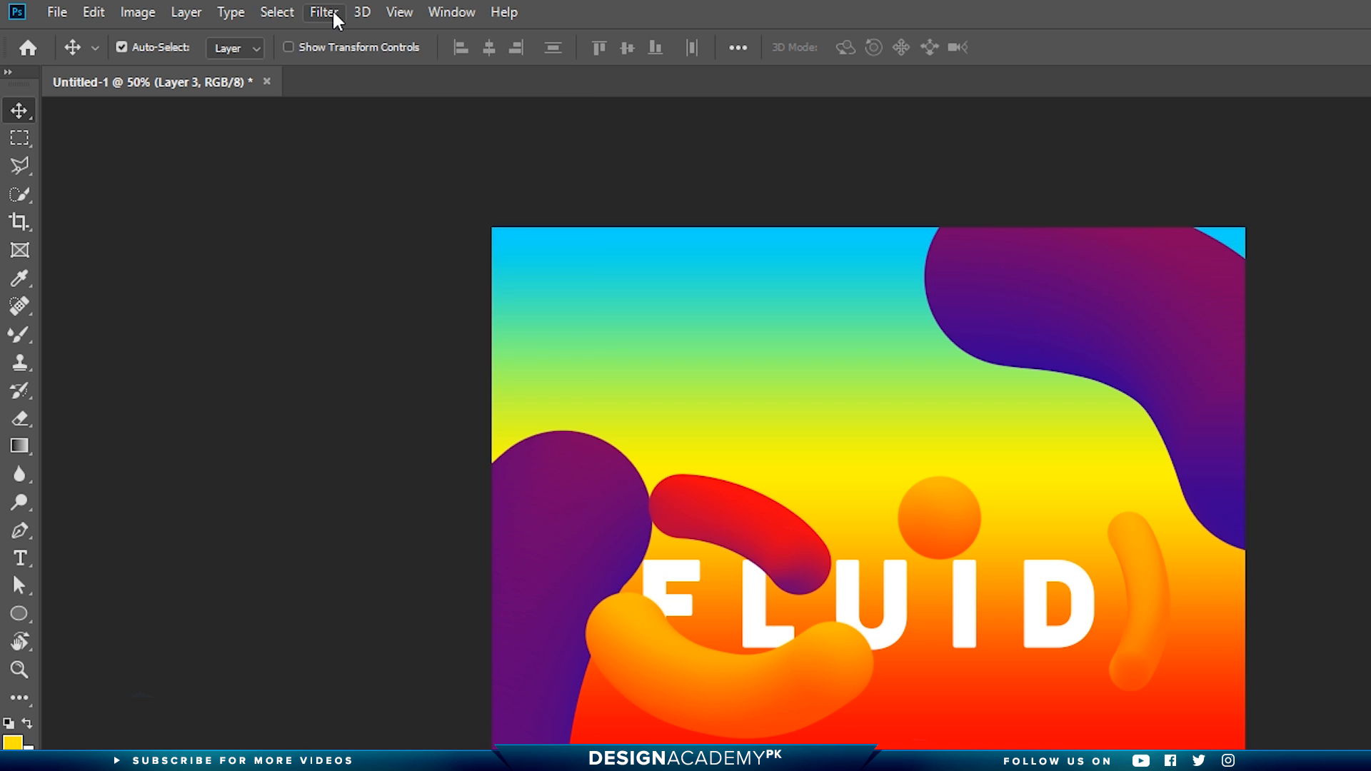
pyautogui.click(336, 20)
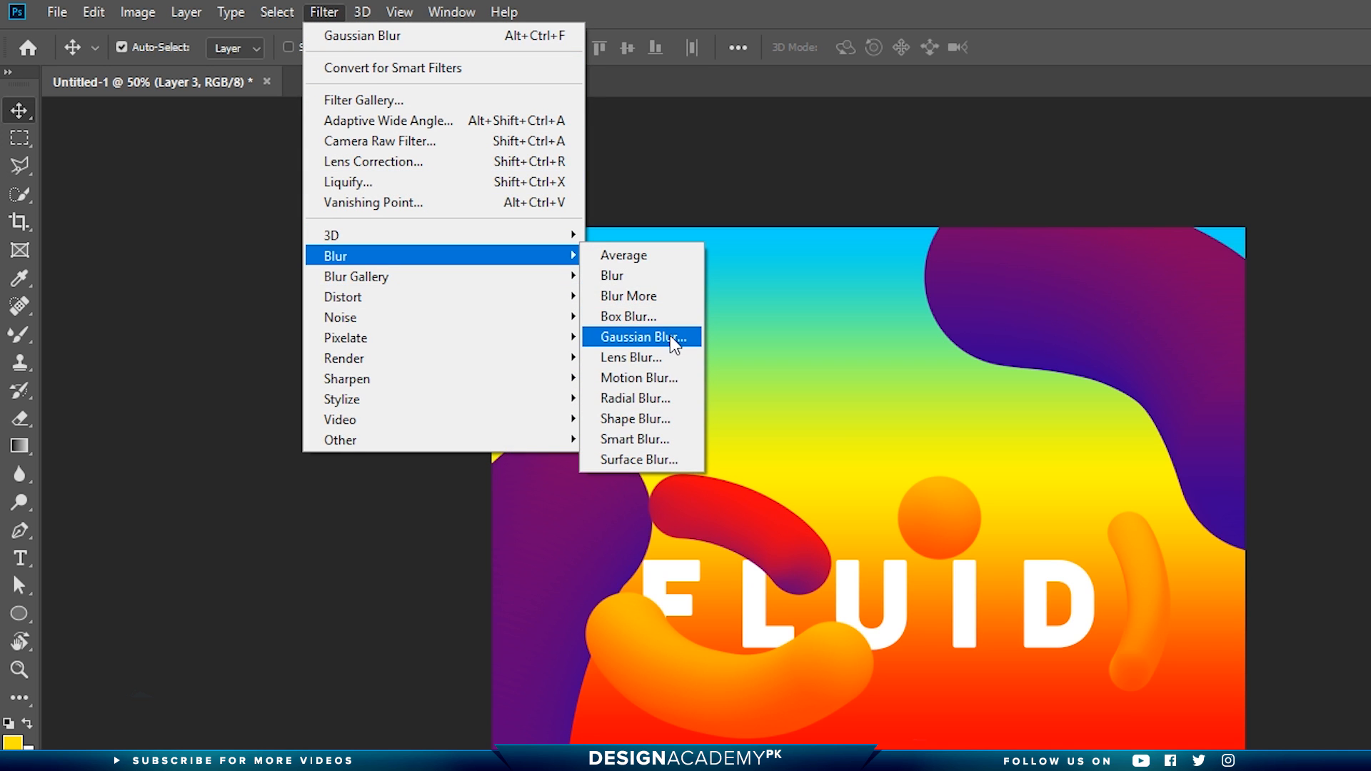
pyautogui.click(673, 343)
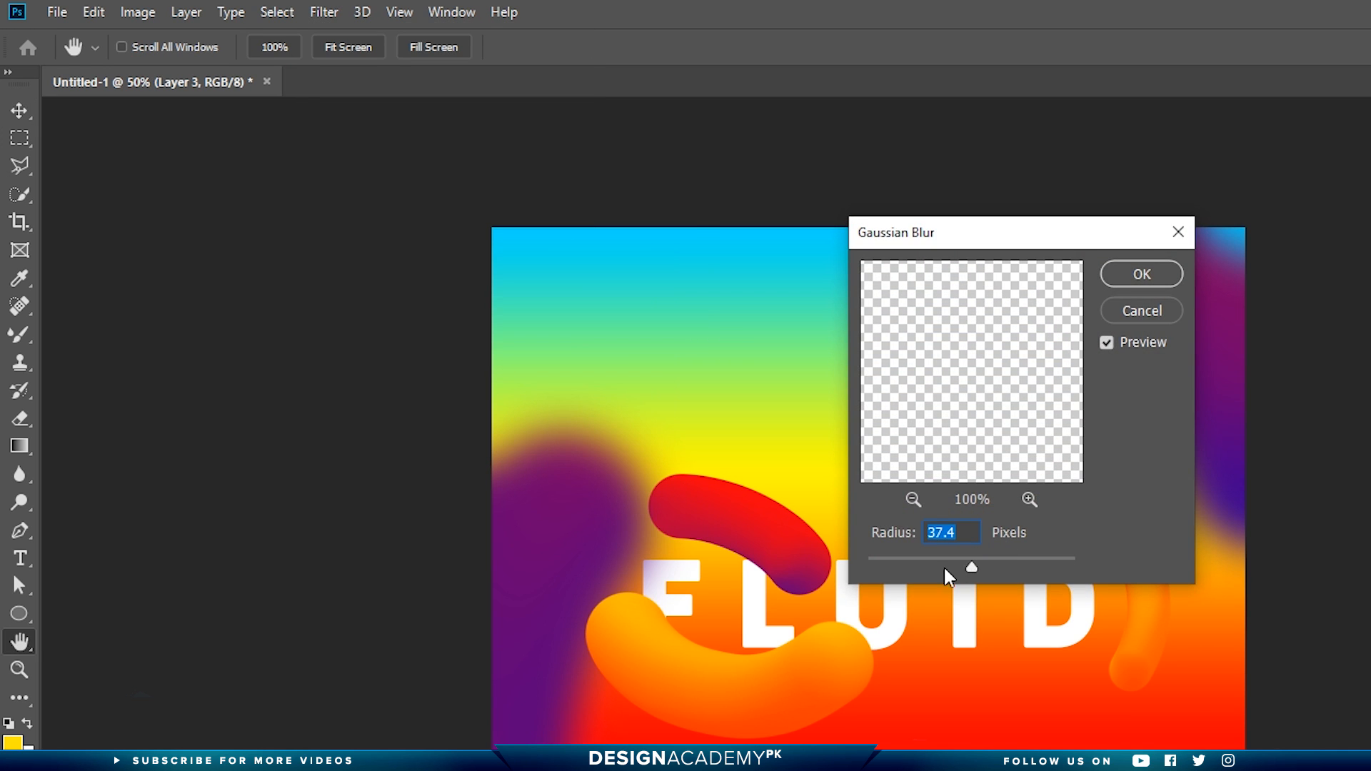
pyautogui.moveTo(947, 566); pyautogui.dragTo(966, 568)
pyautogui.click(1128, 285)
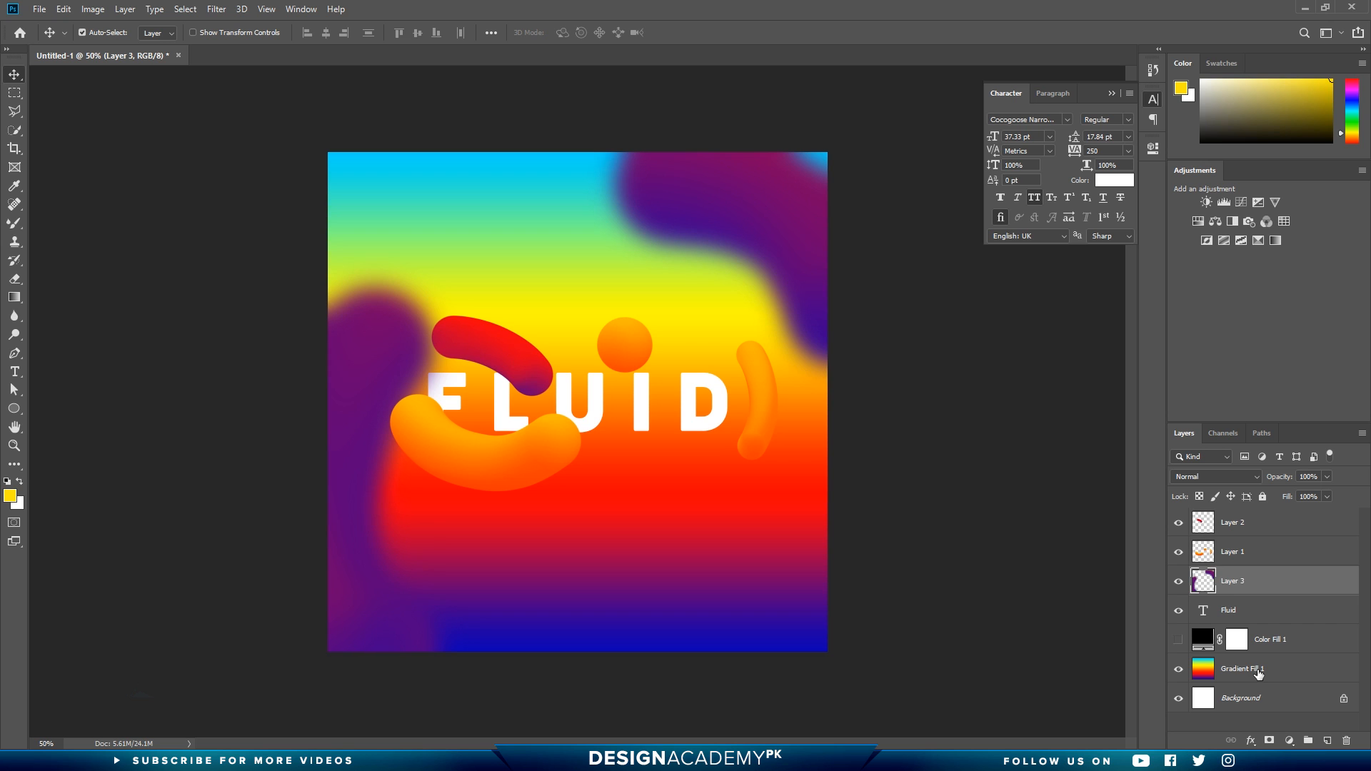
# Step: Scale the Gradient Fill 1 layer up proportionally from its center to about 184%
pyautogui.click(1258, 672)
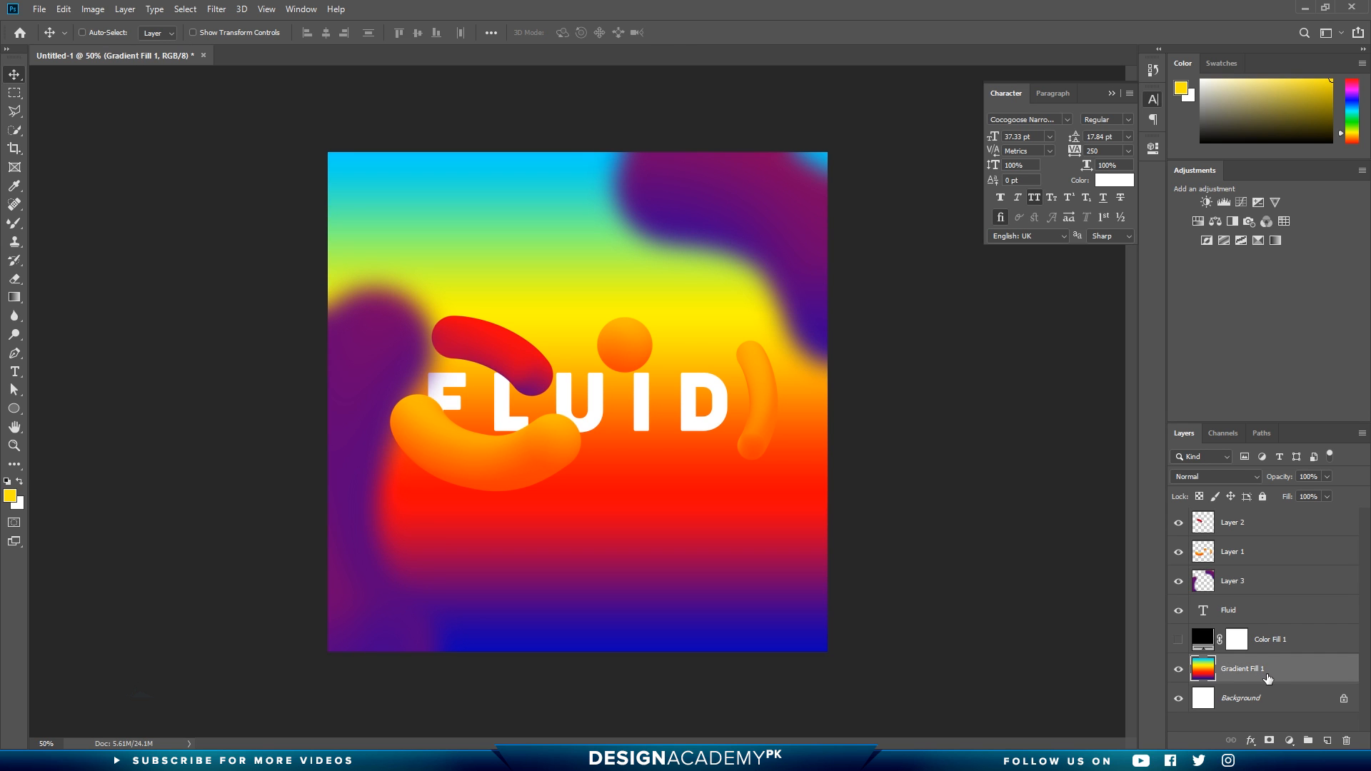
pyautogui.hotkey('ctrl', 't')
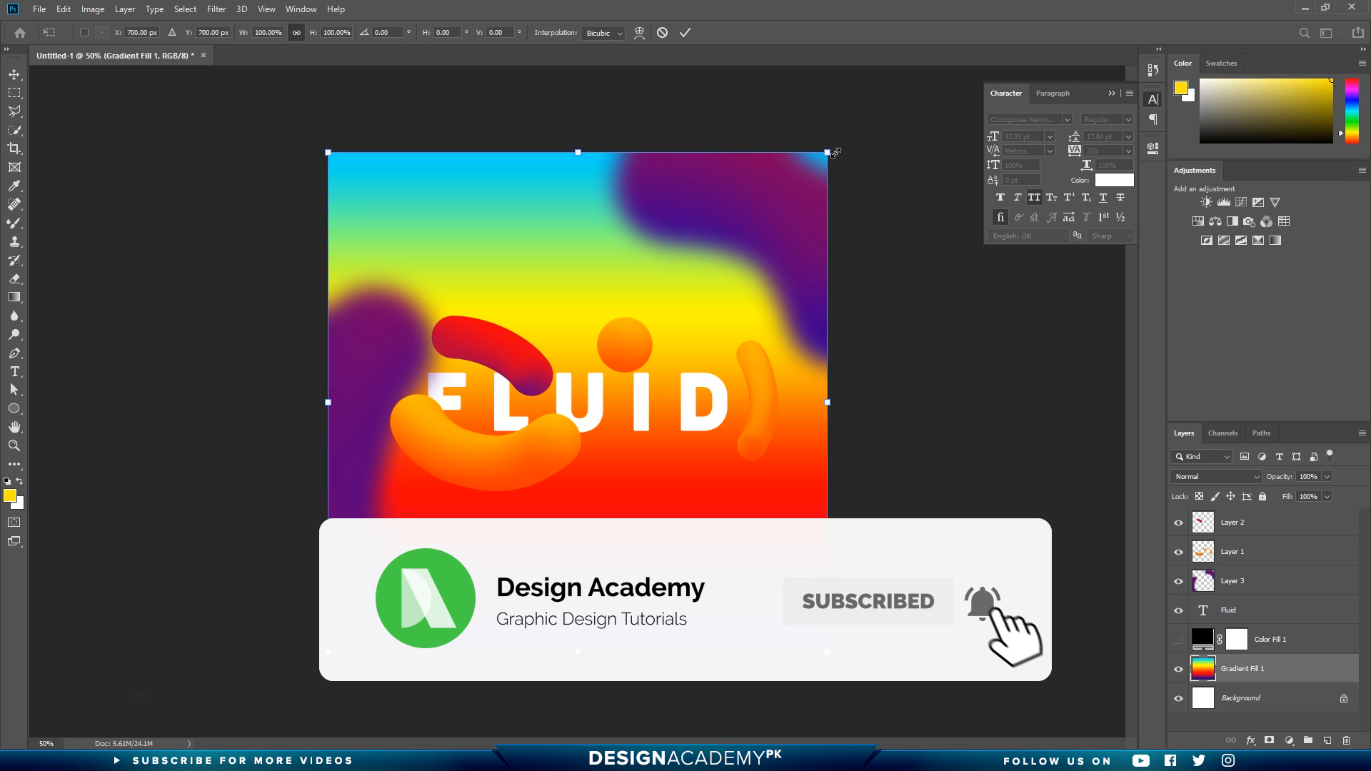
pyautogui.moveTo(828, 152); pyautogui.dragTo(1140, 47)
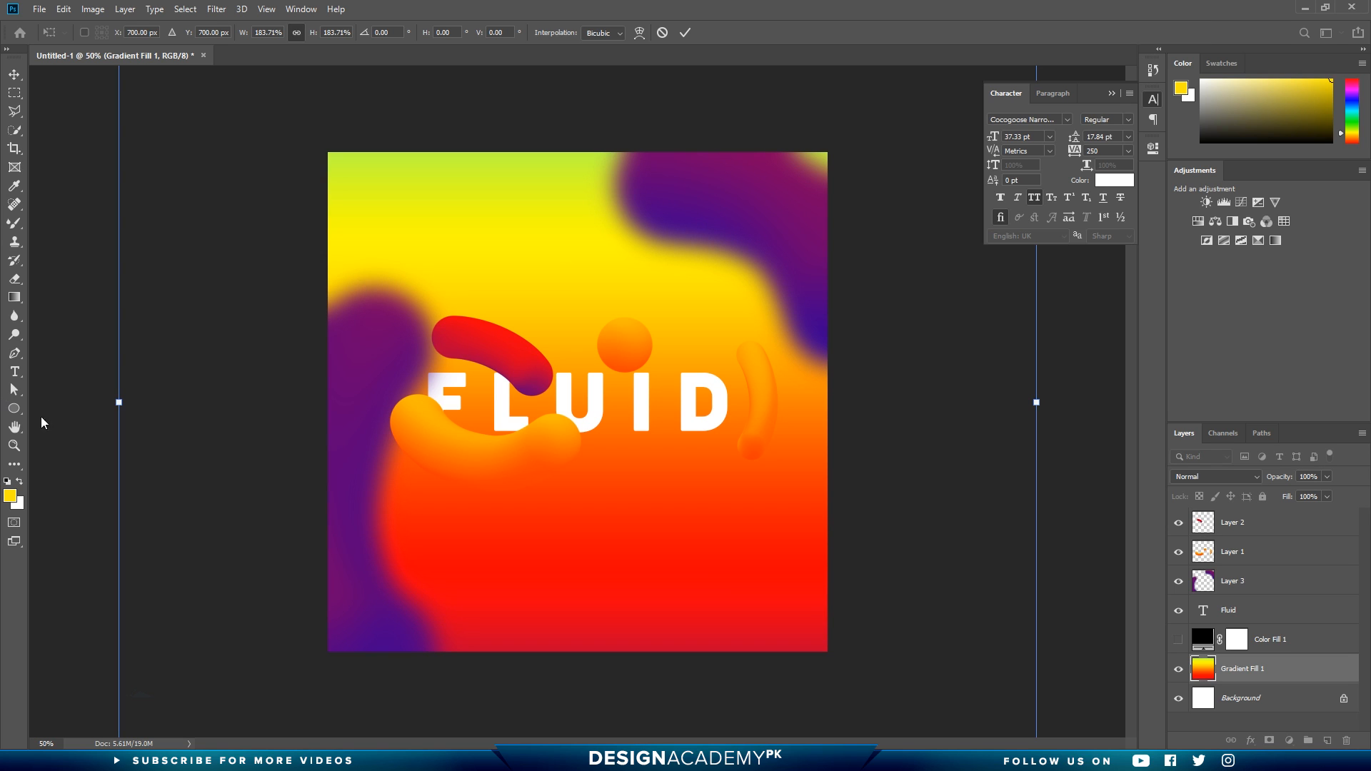
# Step: Enlarge the gradient to about 136%, rotate it about -18.5°, and shift it so yellow fills the upper-left corner and purple the lower-right
pyautogui.click(14, 445)
pyautogui.moveTo(477, 385); pyautogui.dragTo(450, 383)
pyautogui.click(13, 74)
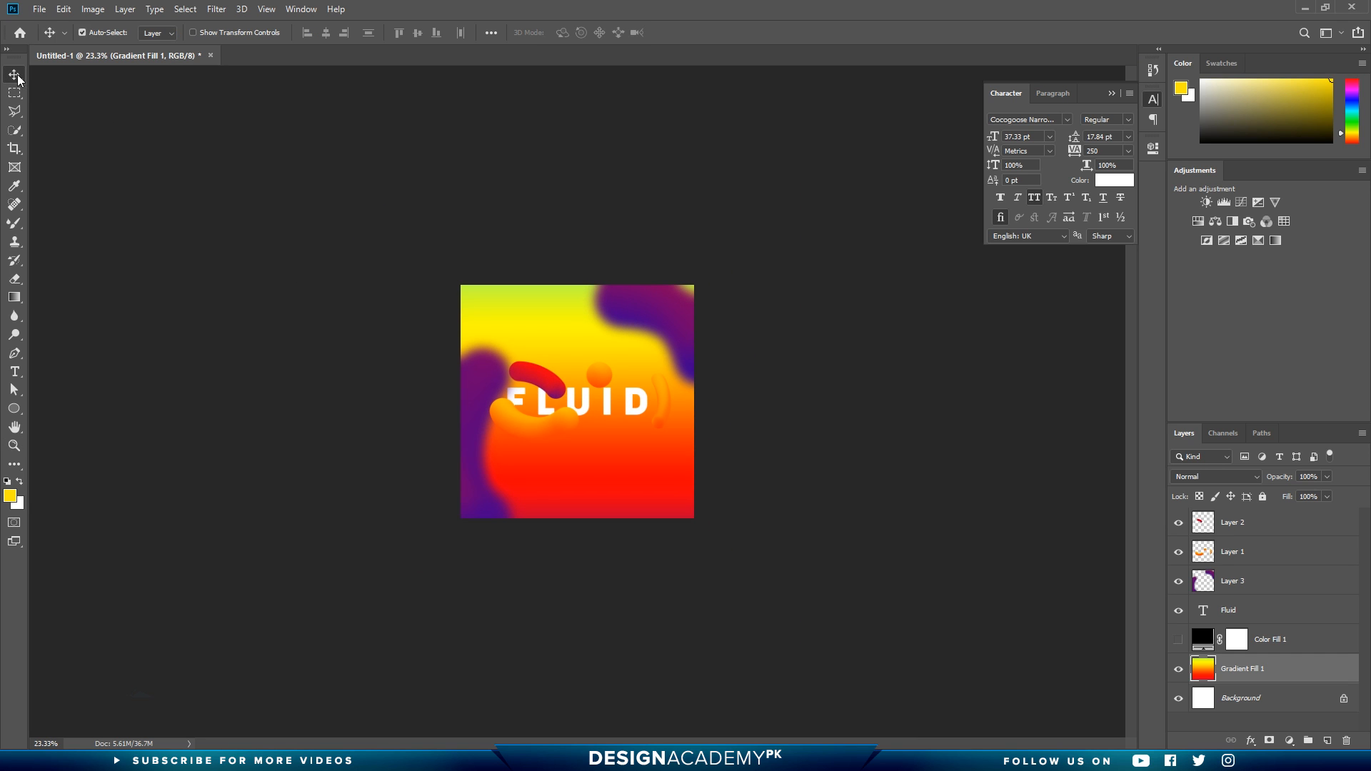
pyautogui.hotkey('ctrl', 't')
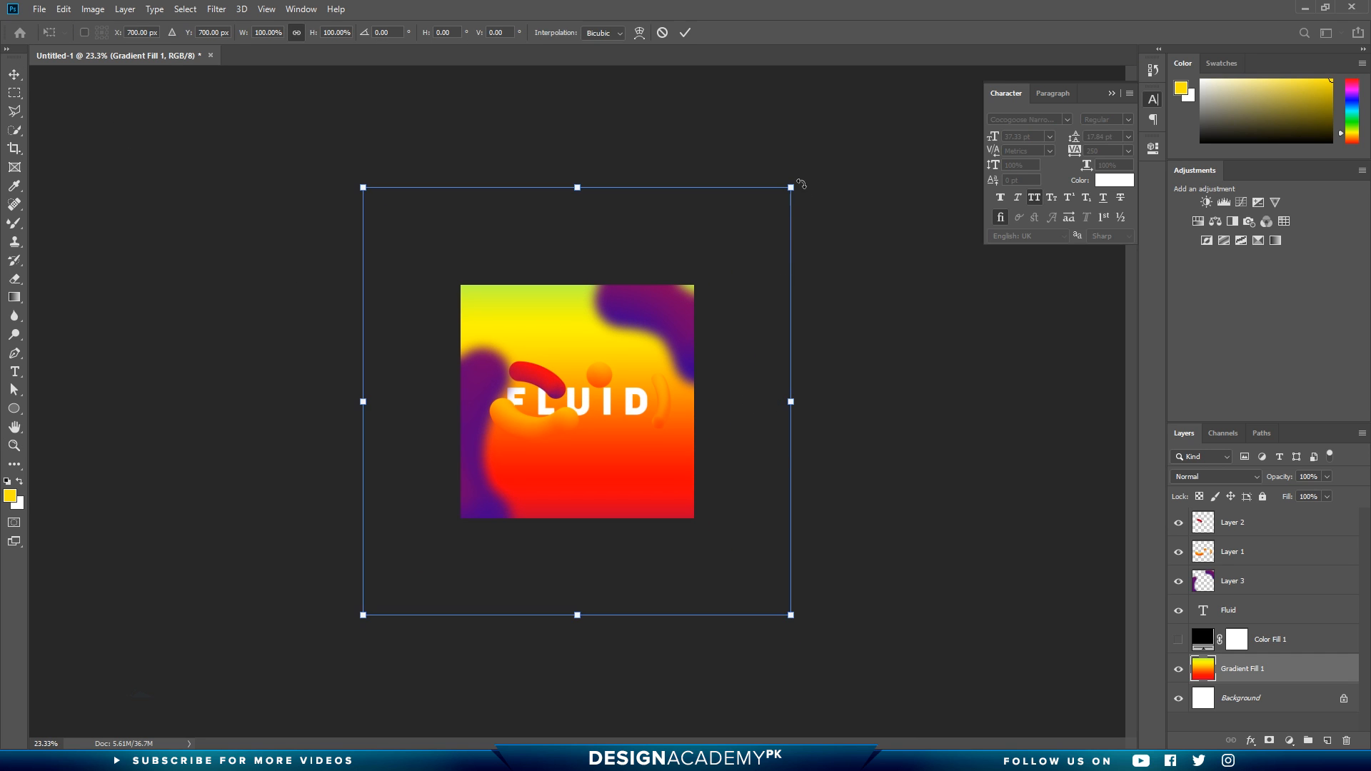
pyautogui.moveTo(802, 187); pyautogui.dragTo(635, 100)
pyautogui.moveTo(870, 451); pyautogui.dragTo(979, 469)
pyautogui.moveTo(616, 466); pyautogui.dragTo(538, 405)
pyautogui.moveTo(913, 500); pyautogui.dragTo(873, 662)
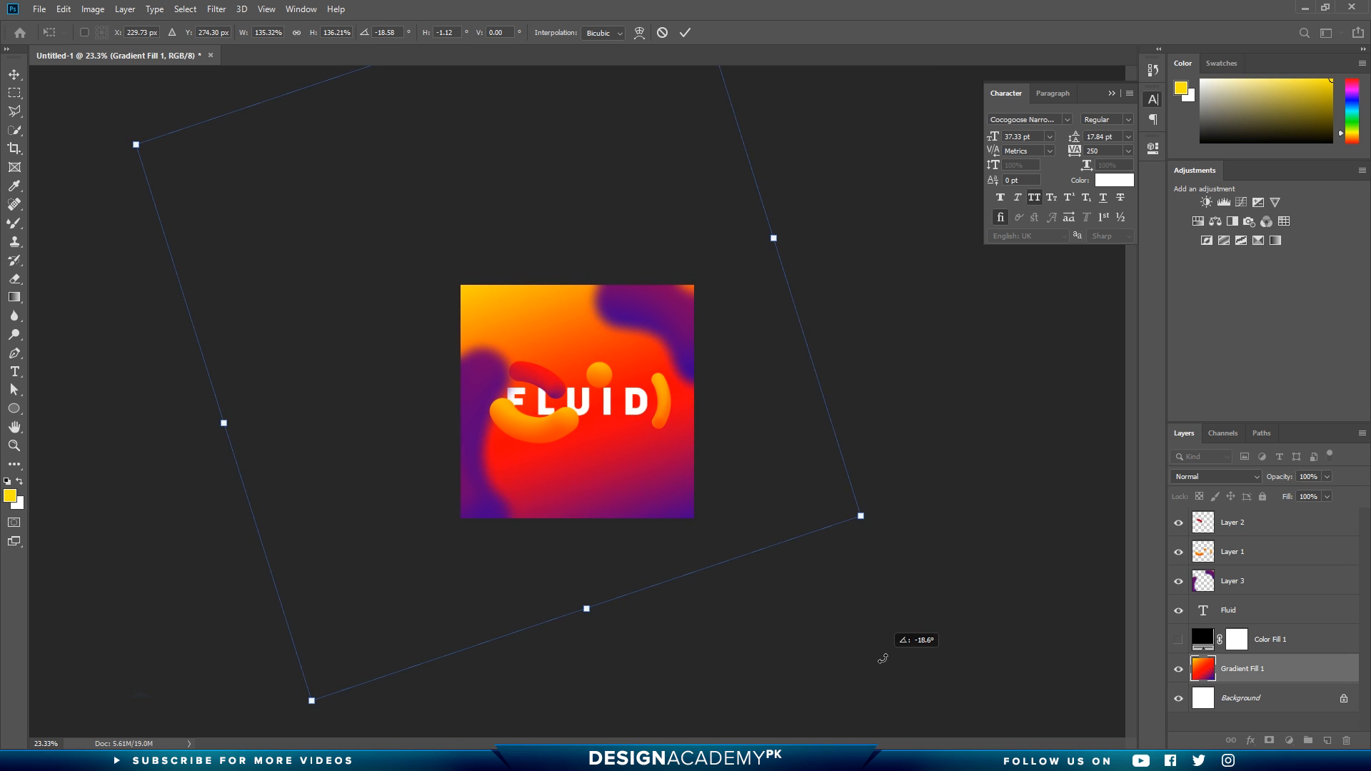
pyautogui.press('Return')
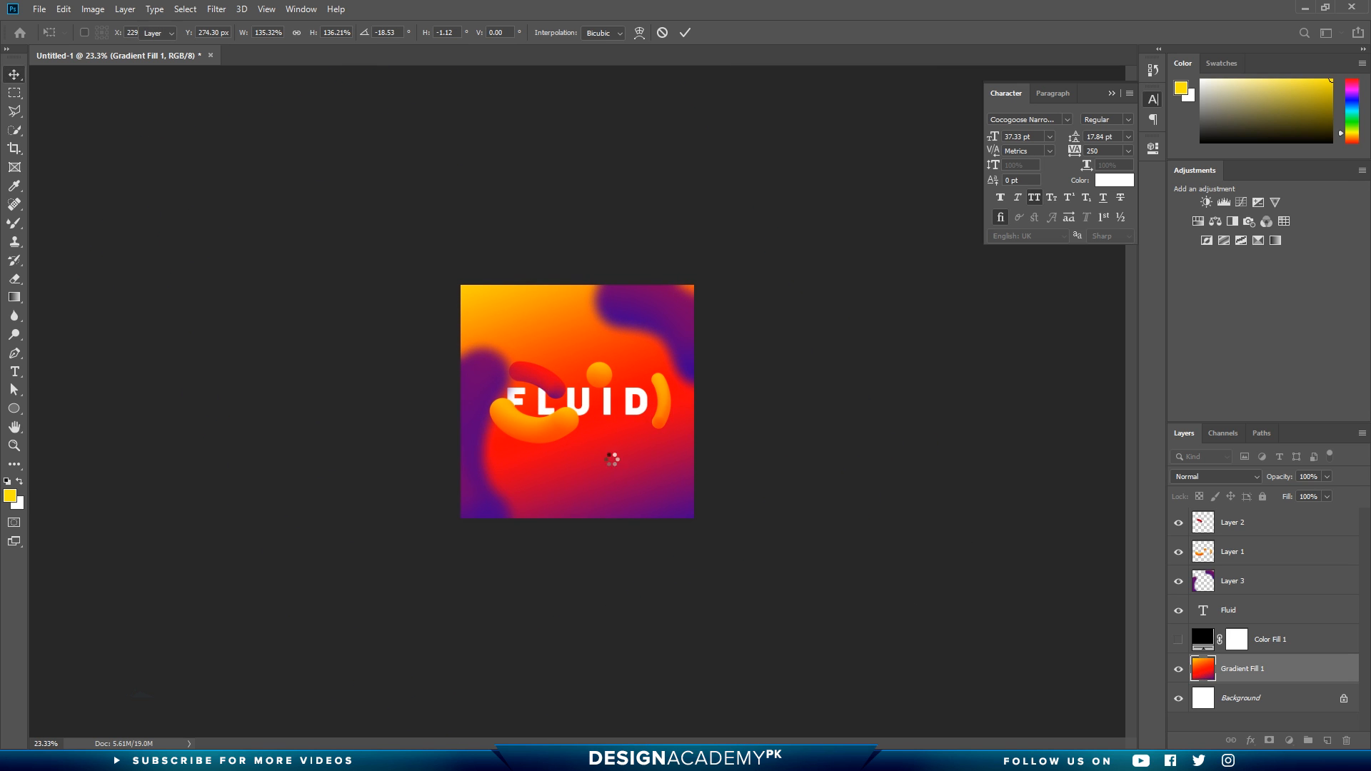
# Step: Reduce the opacity of Layer 1, the orange strokes, to 90%
pyautogui.hotkey('ctrl', '0')
pyautogui.click(1327, 551)
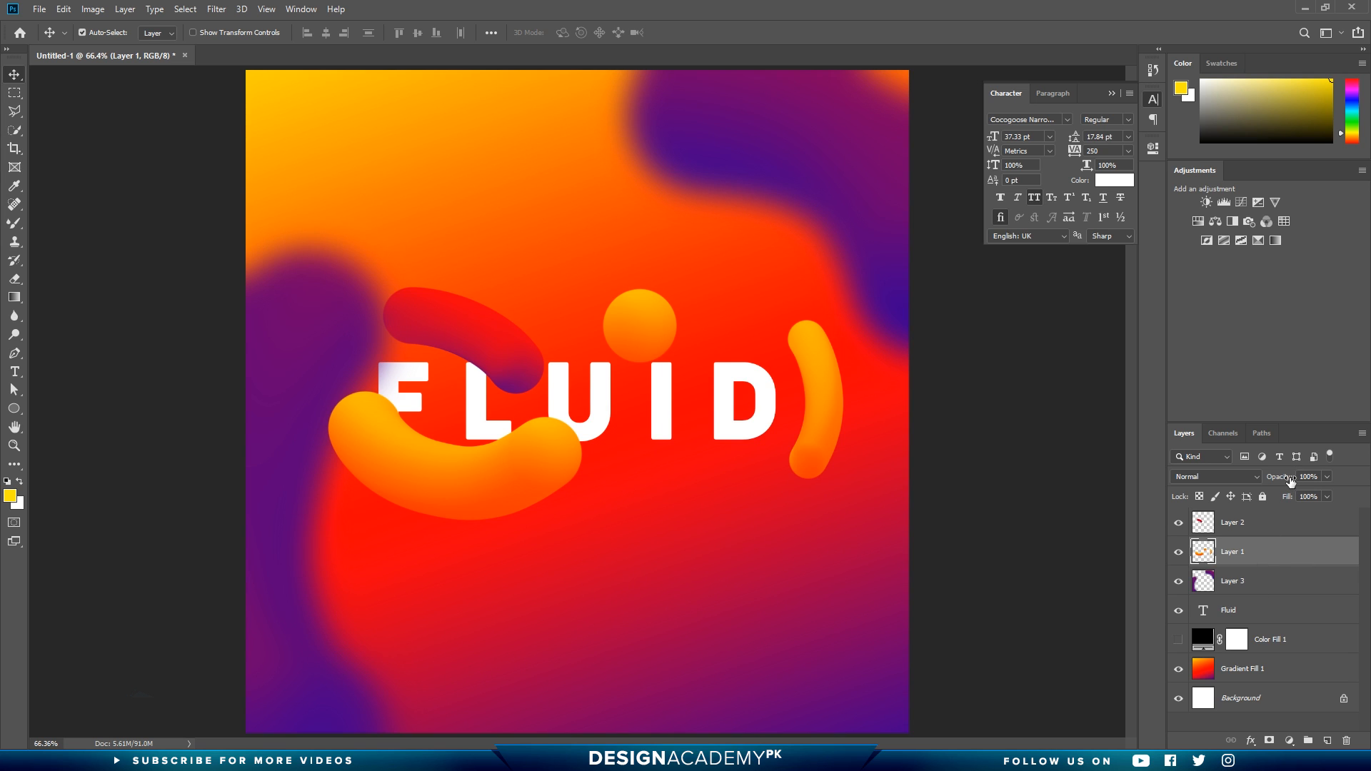
pyautogui.moveTo(1286, 480); pyautogui.dragTo(1278, 481)
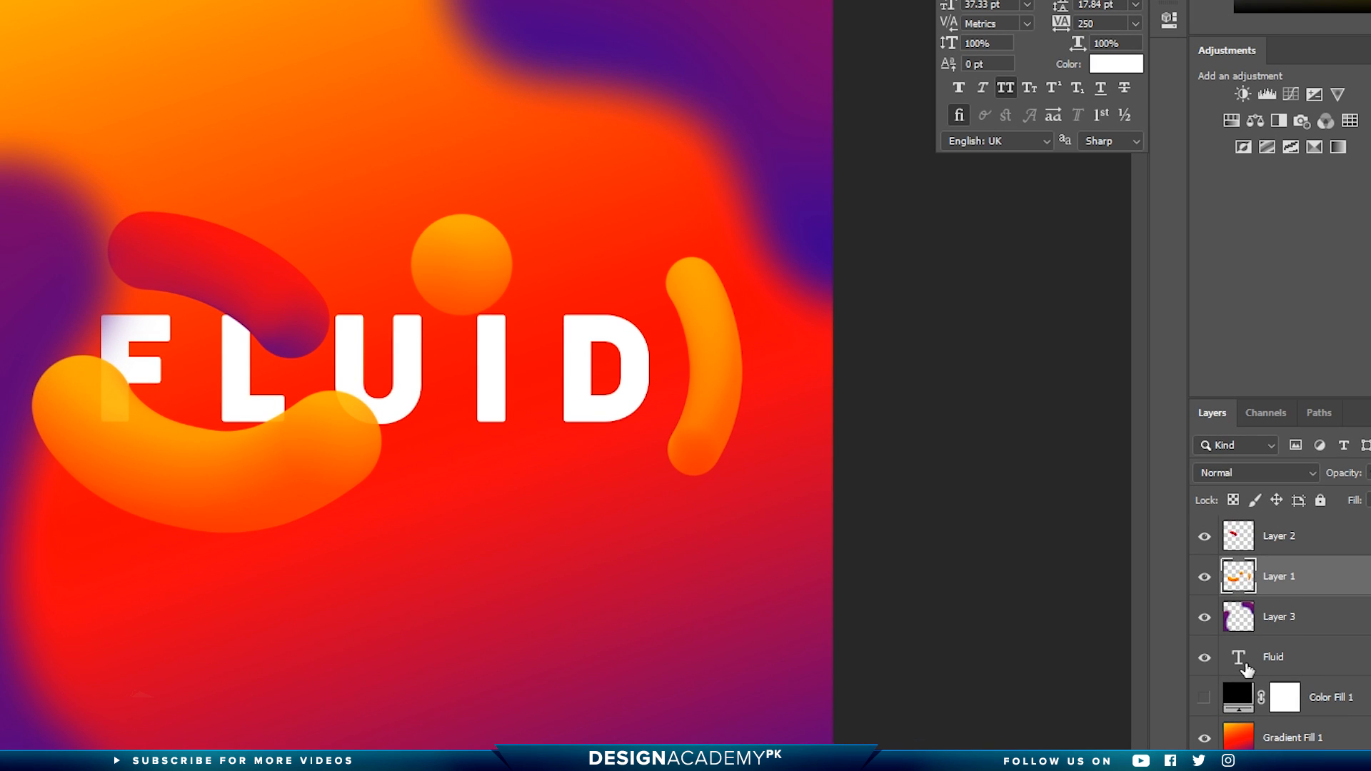
# Step: Select the outline of the FLUID text and erase Layer 1's orange stroke inside the L and U
pyautogui.moveTo(1246, 669); pyautogui.dragTo(1238, 666)
pyautogui.keyDown('ctrl'); pyautogui.click(1239, 665); pyautogui.keyUp('ctrl')
pyautogui.click(20, 314)
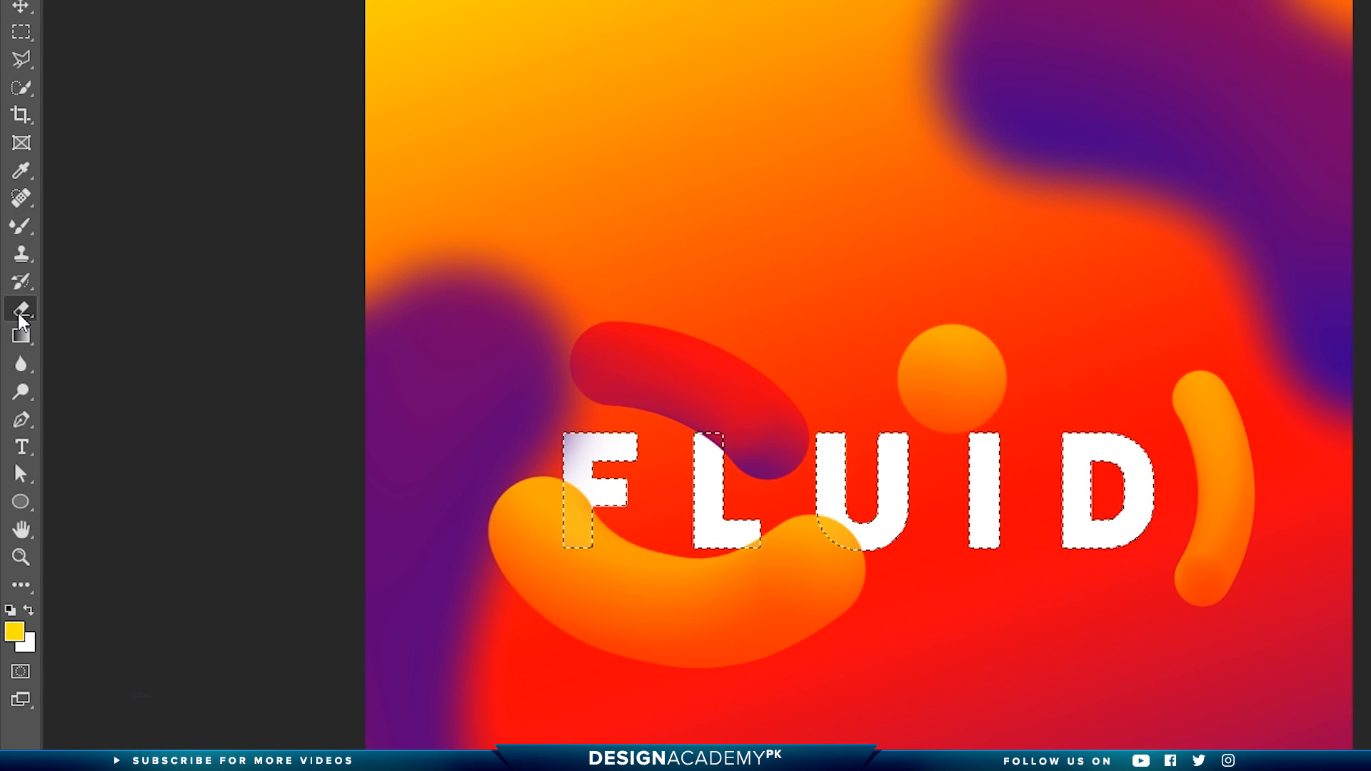
pyautogui.rightClick(20, 317)
pyautogui.click(78, 307)
pyautogui.moveTo(837, 536)
pyautogui.mouseDown()
pyautogui.moveTo(847, 543)
pyautogui.moveTo(839, 522)
pyautogui.moveTo(855, 529)
pyautogui.moveTo(749, 540)
pyautogui.mouseUp()
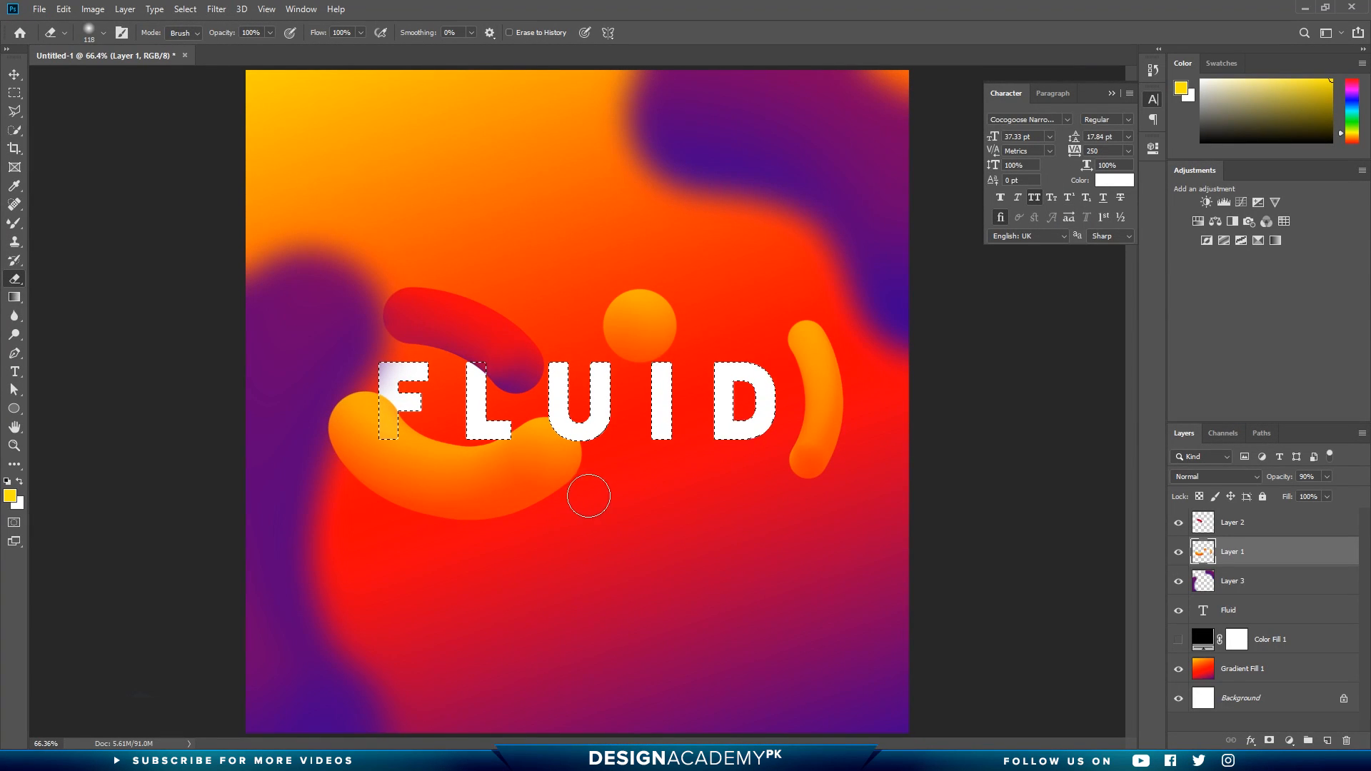
# Step: Clear the text-outline selection and slightly lower the opacity of the orange strokes on Layer 1
pyautogui.click(185, 9)
pyautogui.click(226, 37)
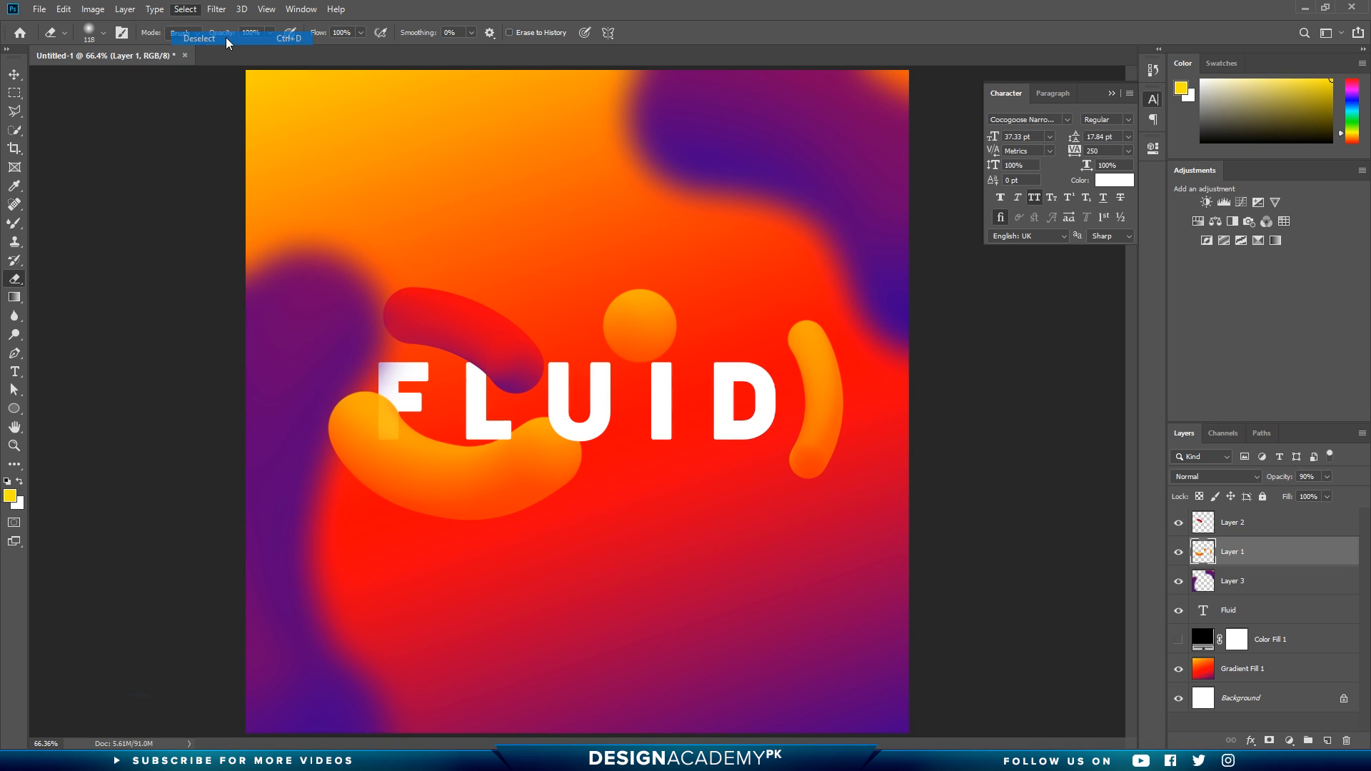
pyautogui.press('v')
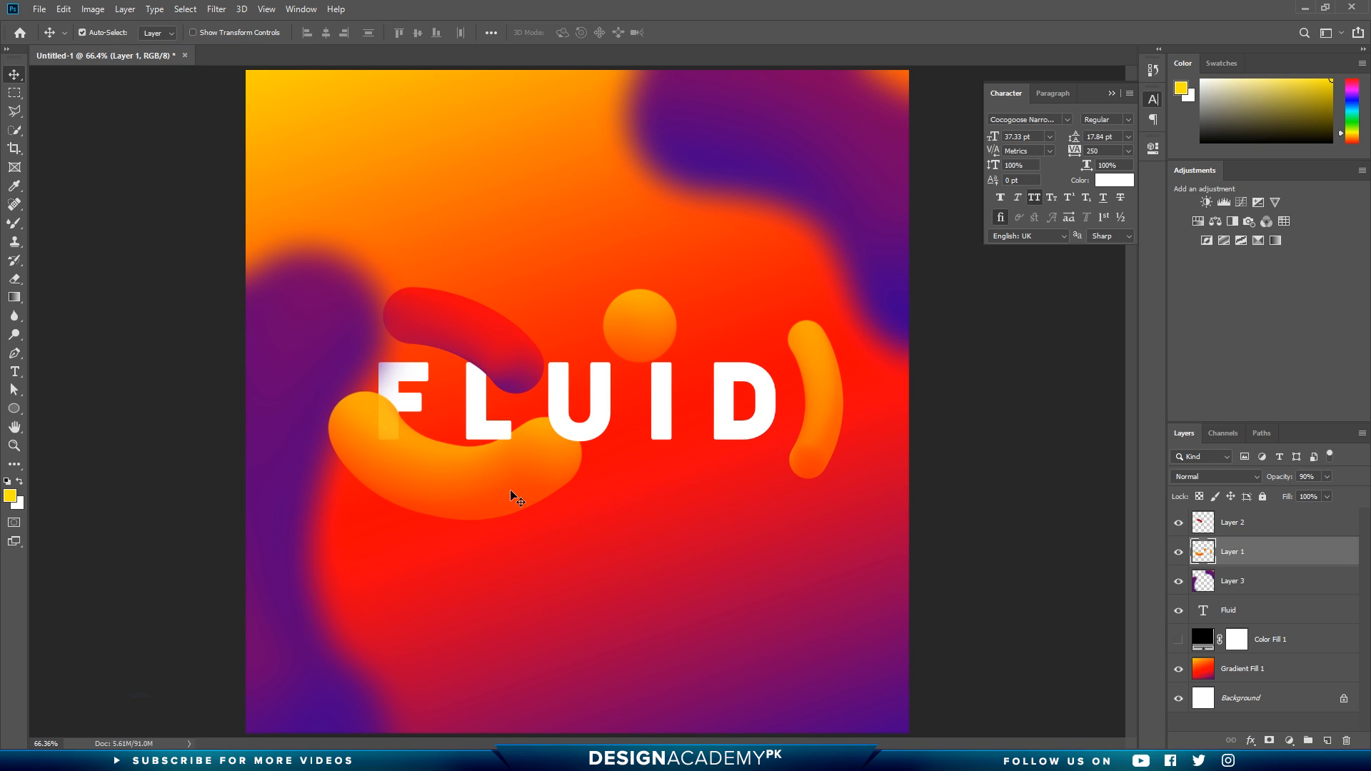
pyautogui.moveTo(1287, 483)
pyautogui.mouseDown()
pyautogui.moveTo(1263, 488)
pyautogui.moveTo(1280, 488)
pyautogui.mouseUp()
# Step: Stretch the blurred purple shapes on Layer 3 to about 116% width and 106% height, clearing the letter F
pyautogui.click(1244, 585)
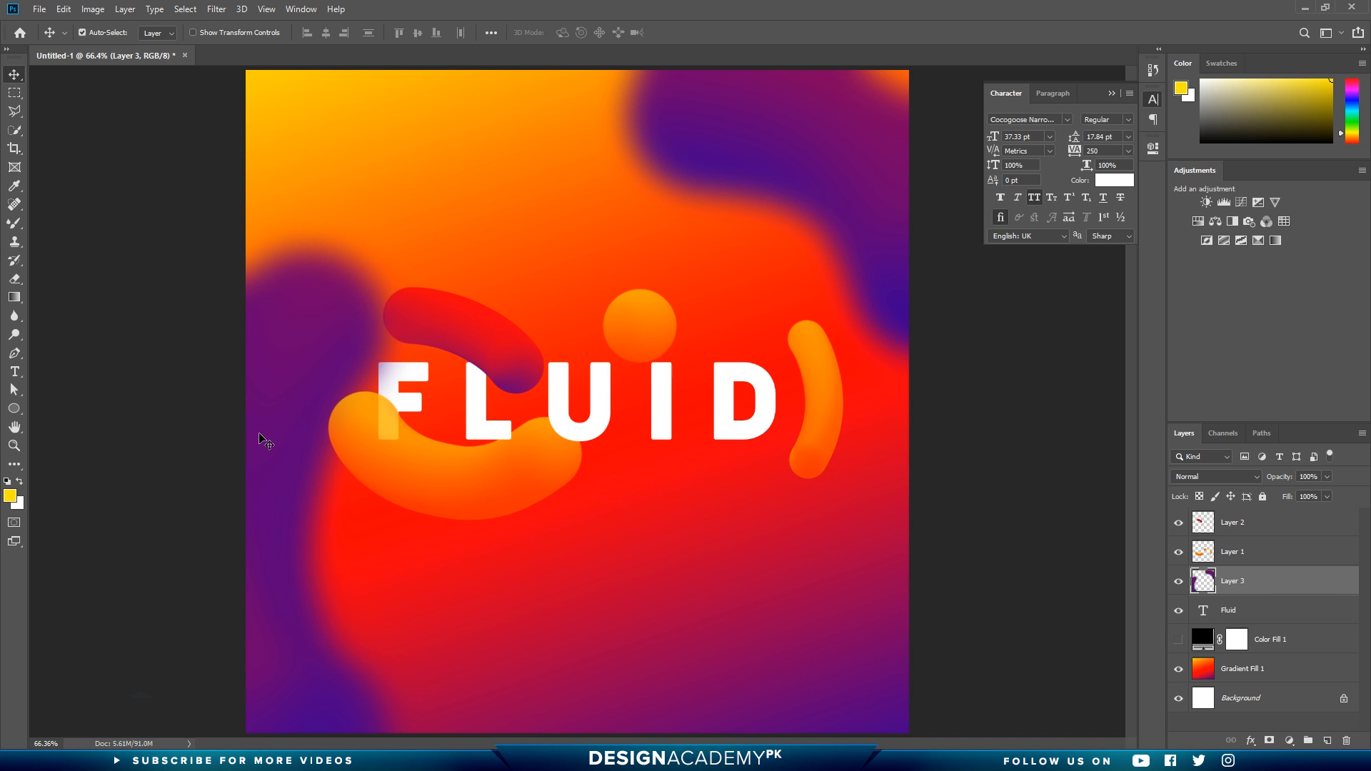
pyautogui.hotkey('ctrl', 't')
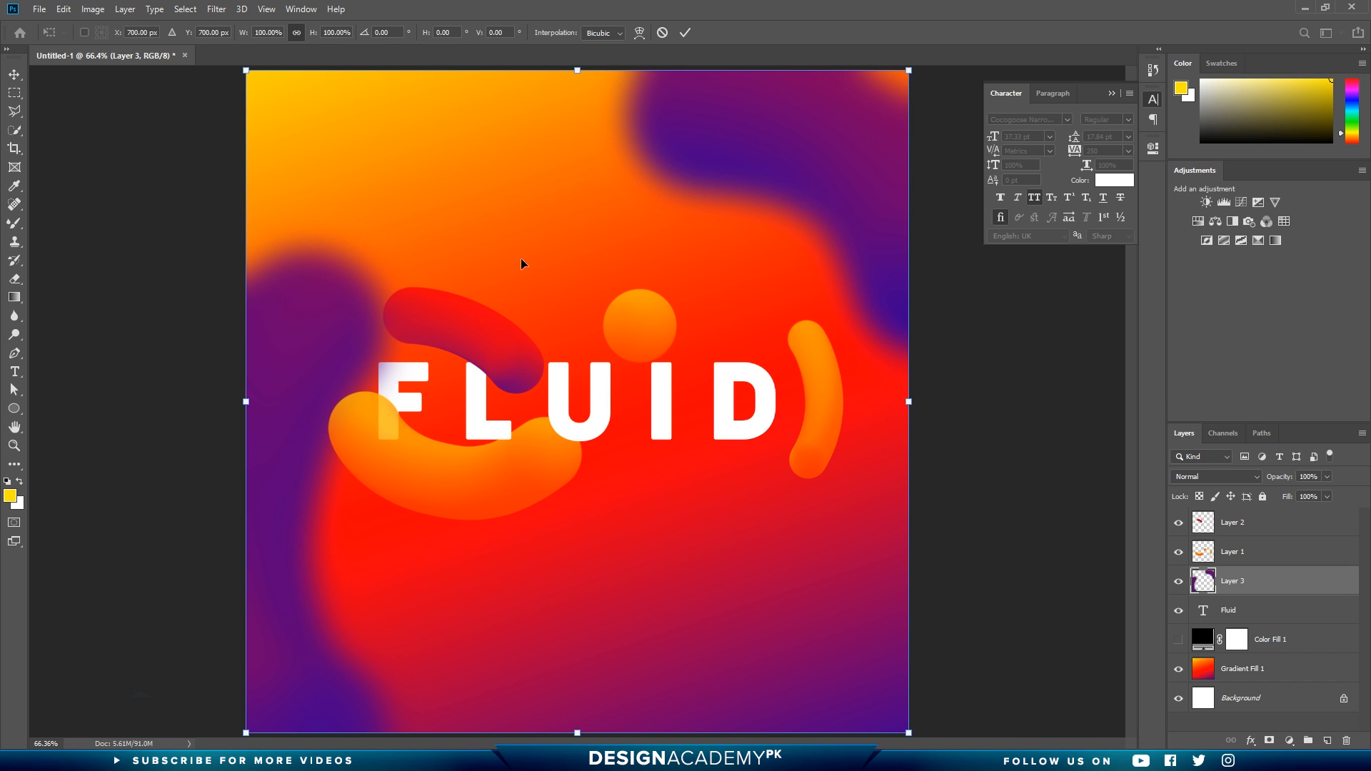
pyautogui.moveTo(908, 69); pyautogui.dragTo(961, 49)
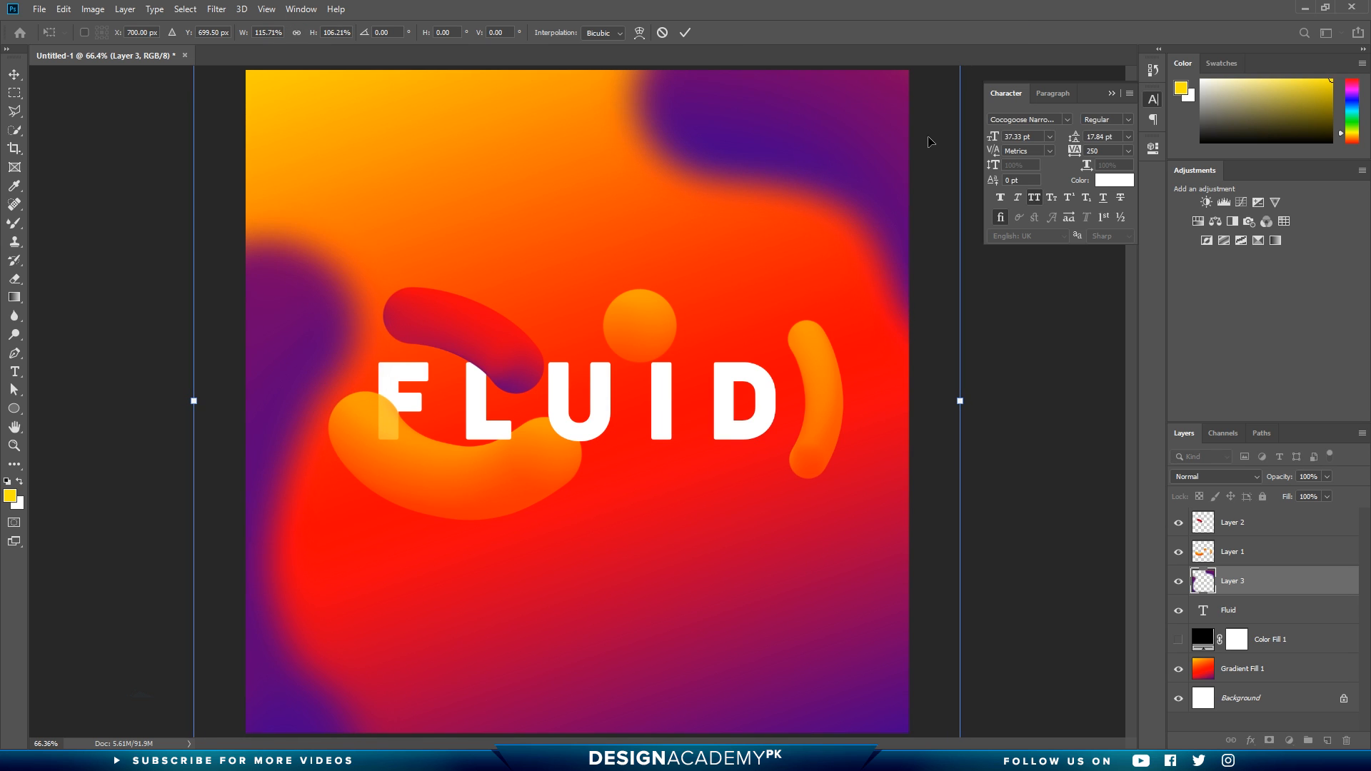
pyautogui.press('Return')
# Step: Stamp all visible layers into a new merged layer above Layer 2
pyautogui.click(768, 510)
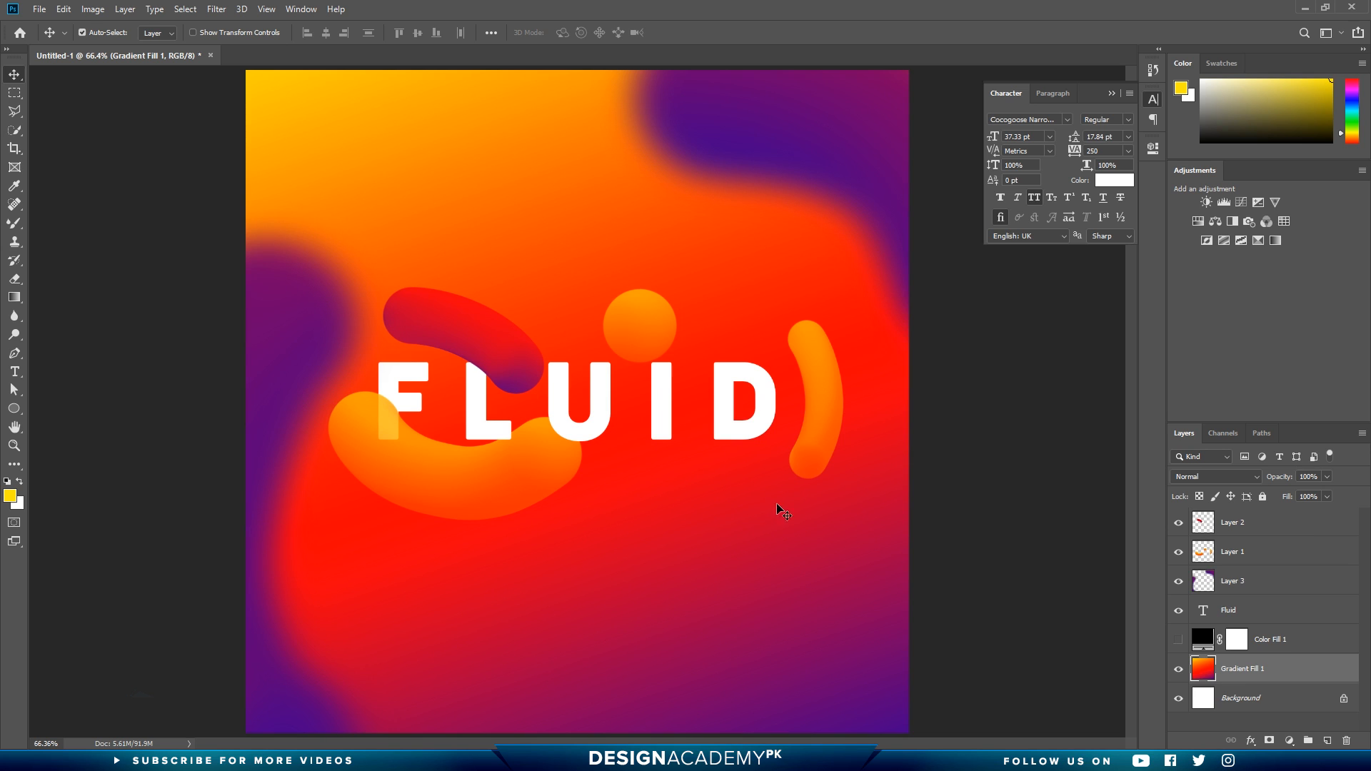
pyautogui.click(1242, 532)
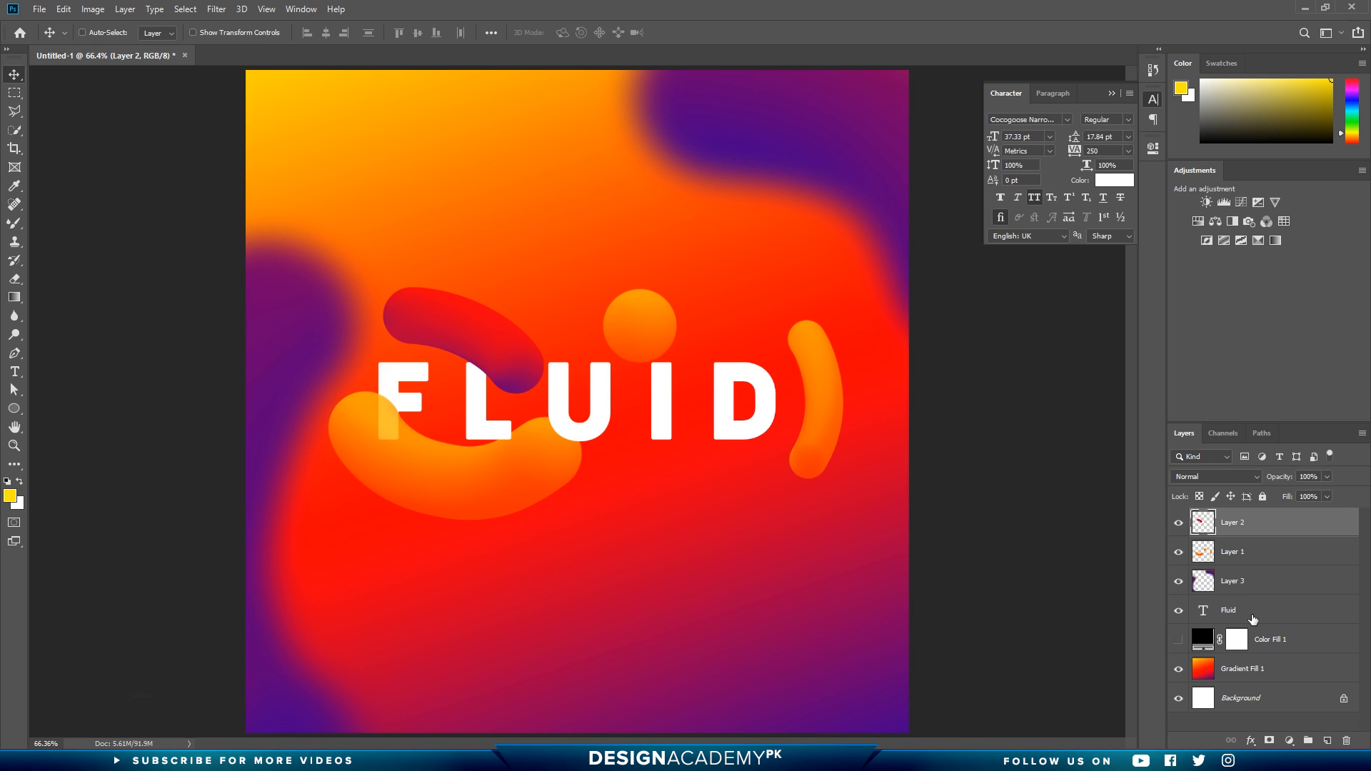
pyautogui.hotkey('ctrl', 'shift', 'alt', 'e')
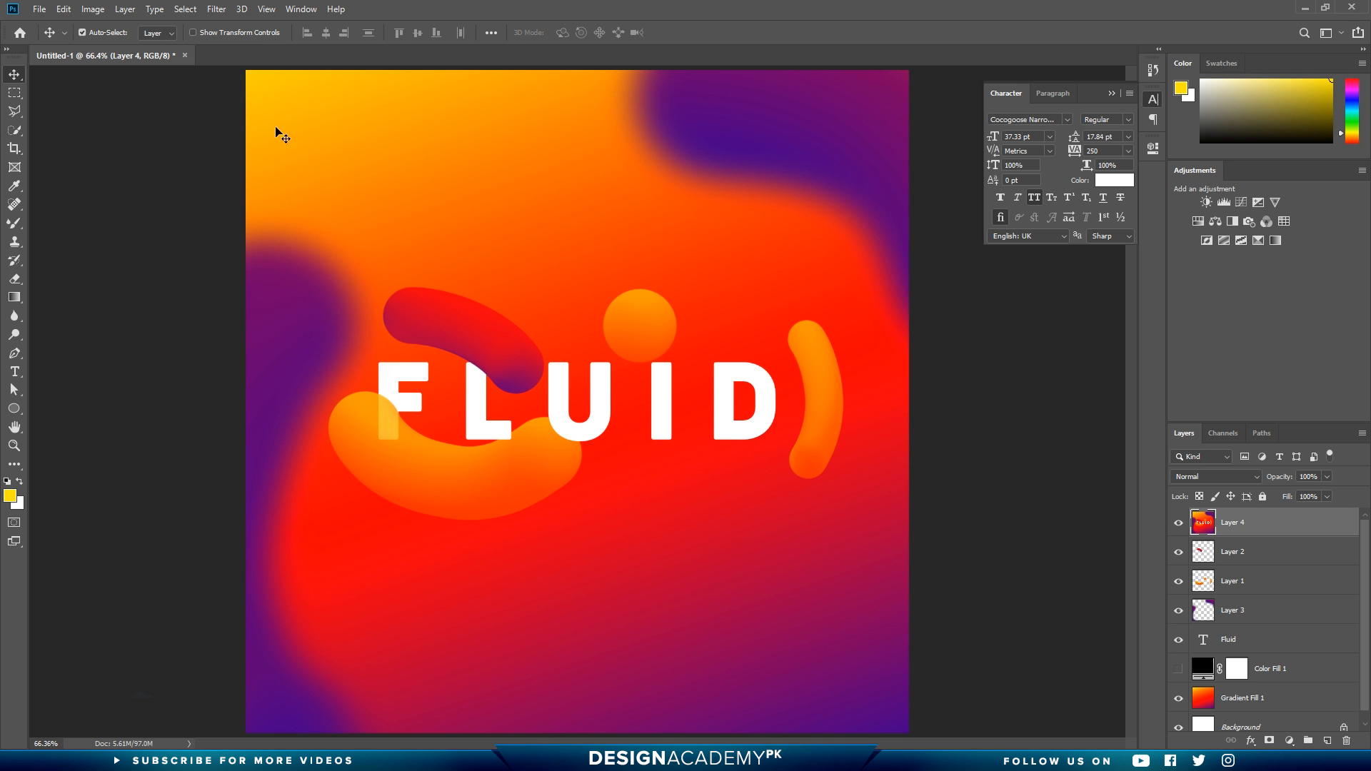
# Step: Apply the Camera Raw Filter to the merged layer with Temperature -16, Tint +18 and Vibrance +14
pyautogui.click(218, 11)
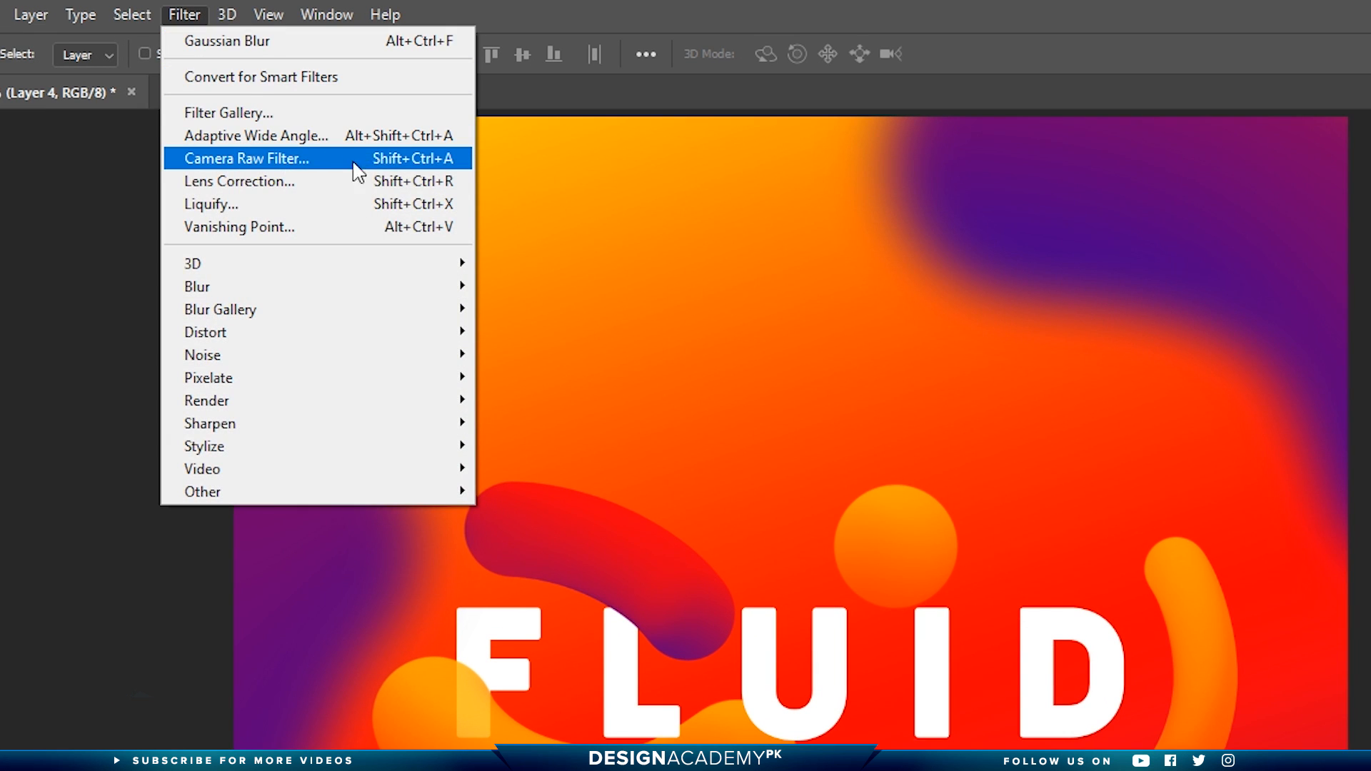
pyautogui.click(429, 166)
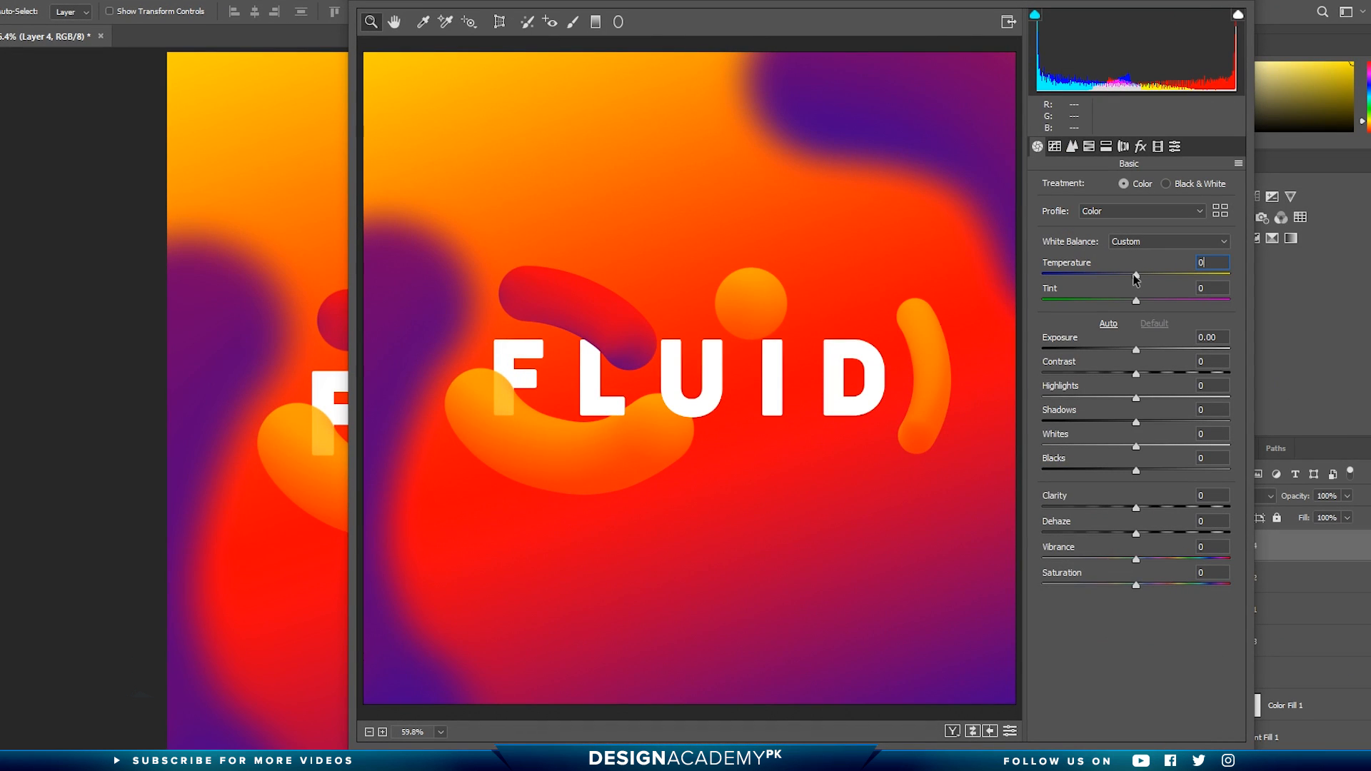
pyautogui.moveTo(1136, 274); pyautogui.dragTo(1153, 302)
pyautogui.click(1136, 557)
pyautogui.moveTo(1135, 560); pyautogui.dragTo(1149, 561)
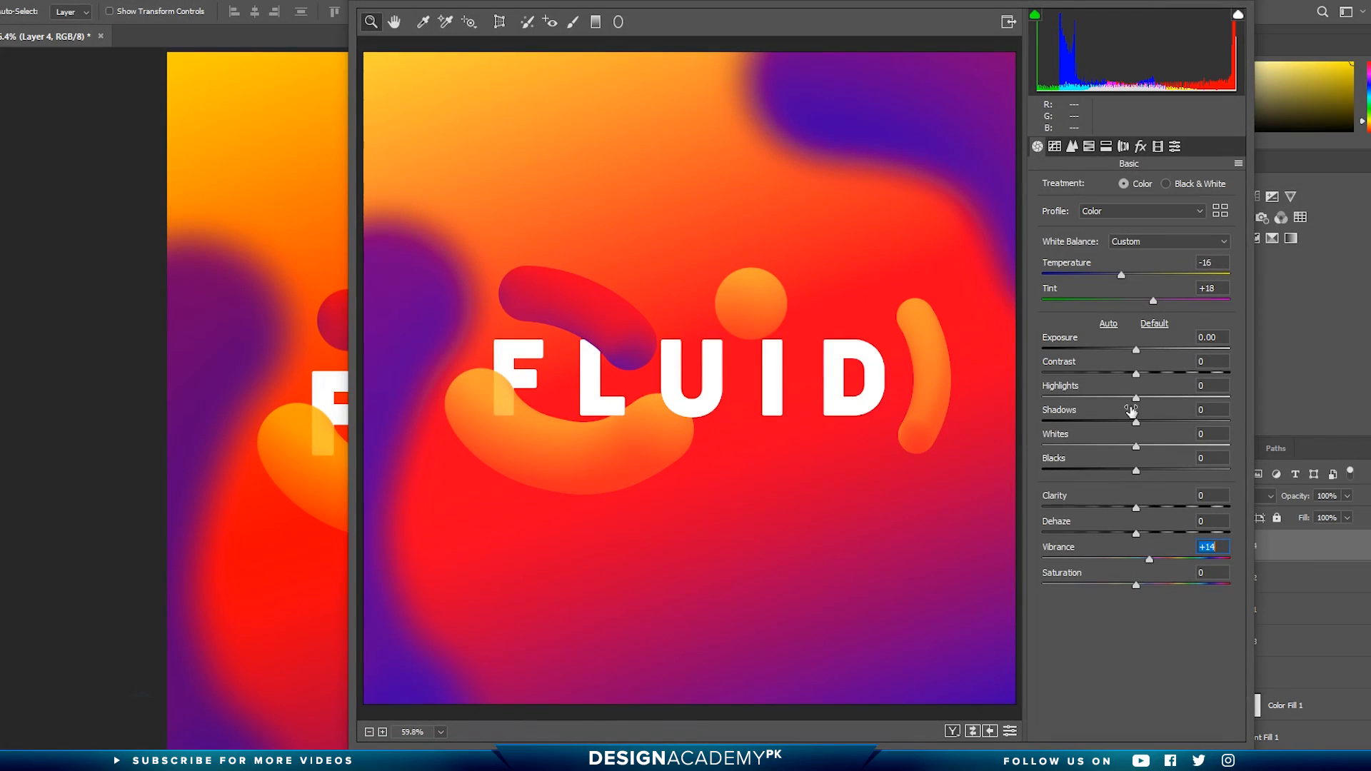
pyautogui.click(1072, 148)
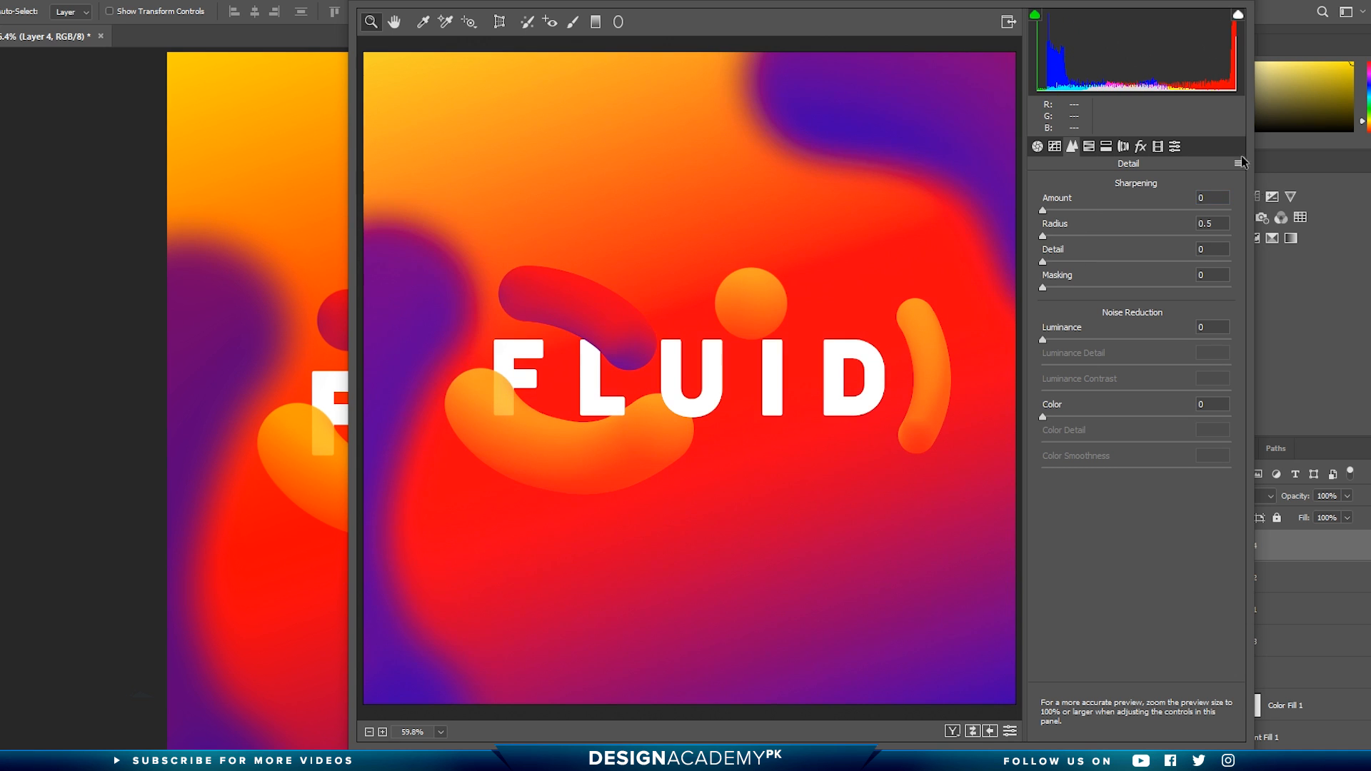
pyautogui.click(1173, 147)
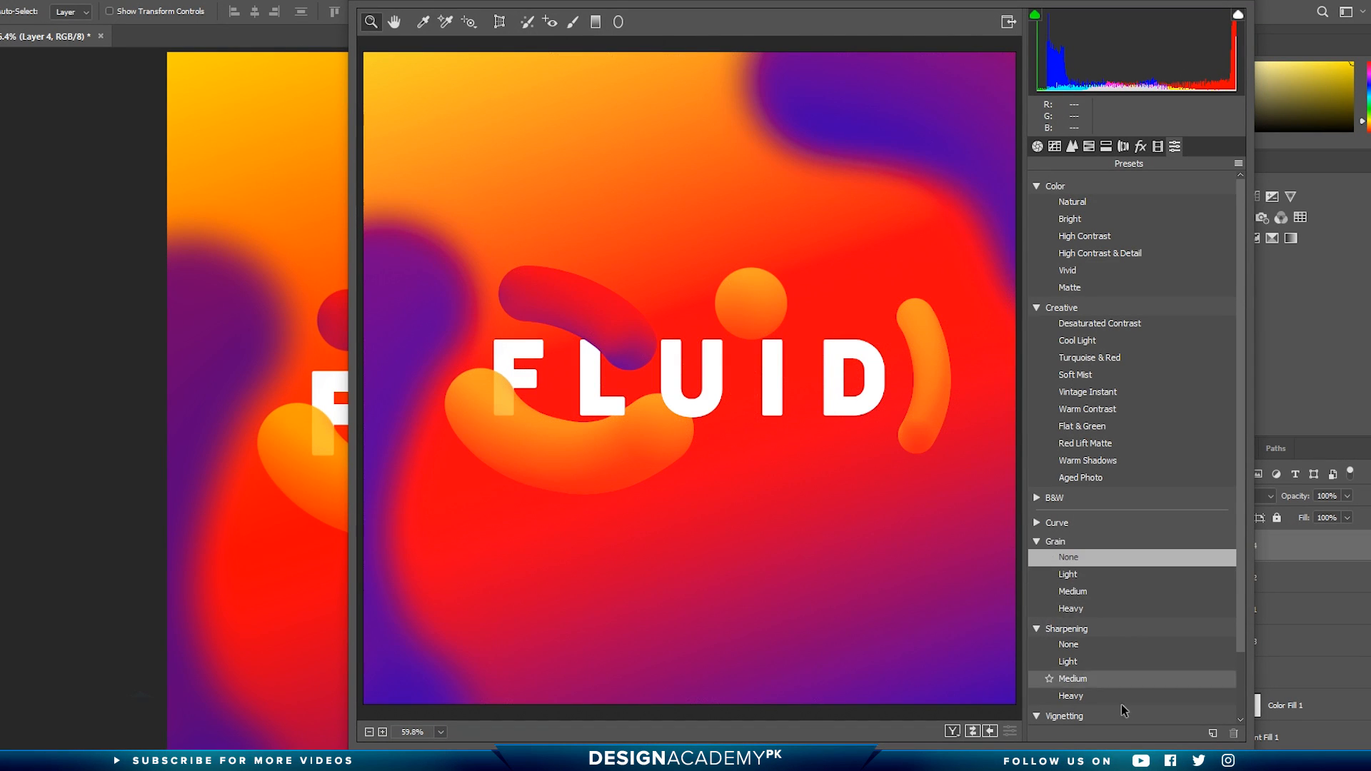
pyautogui.press('Return')
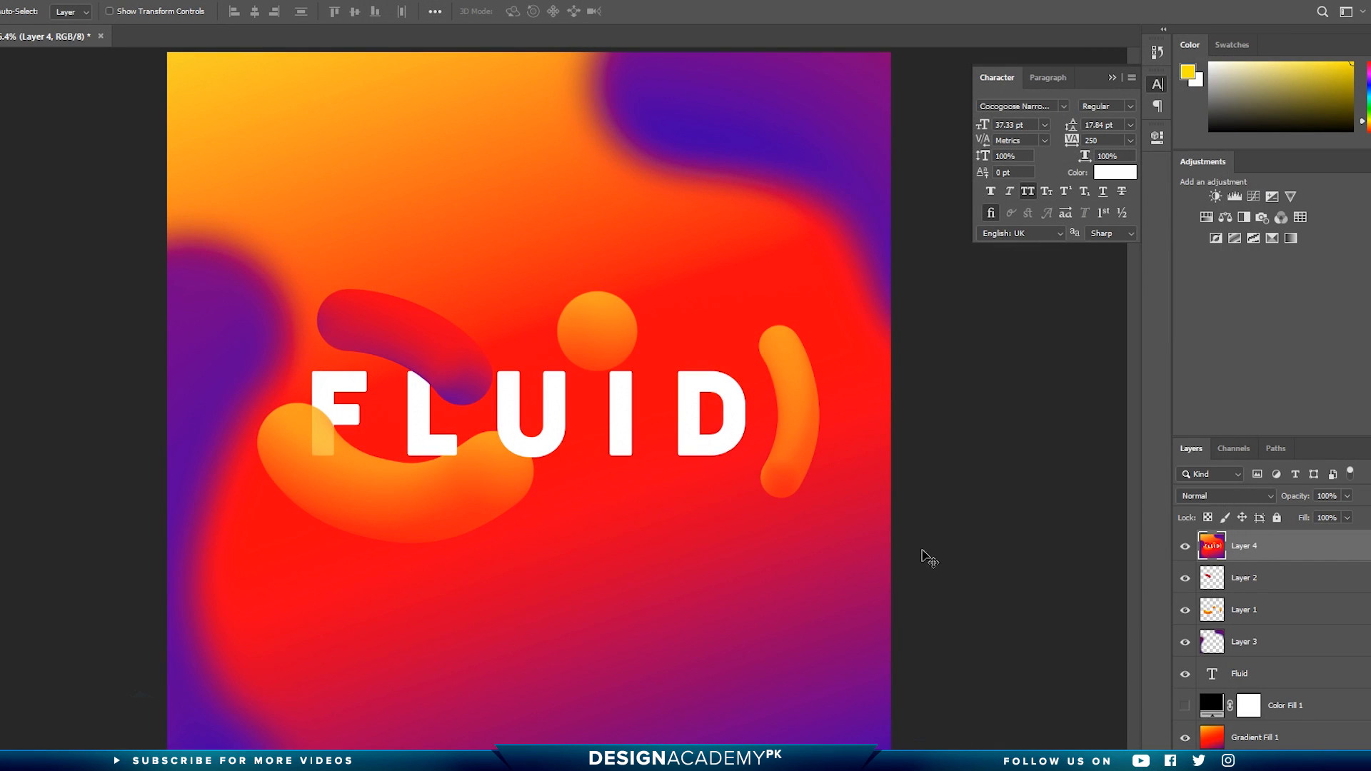